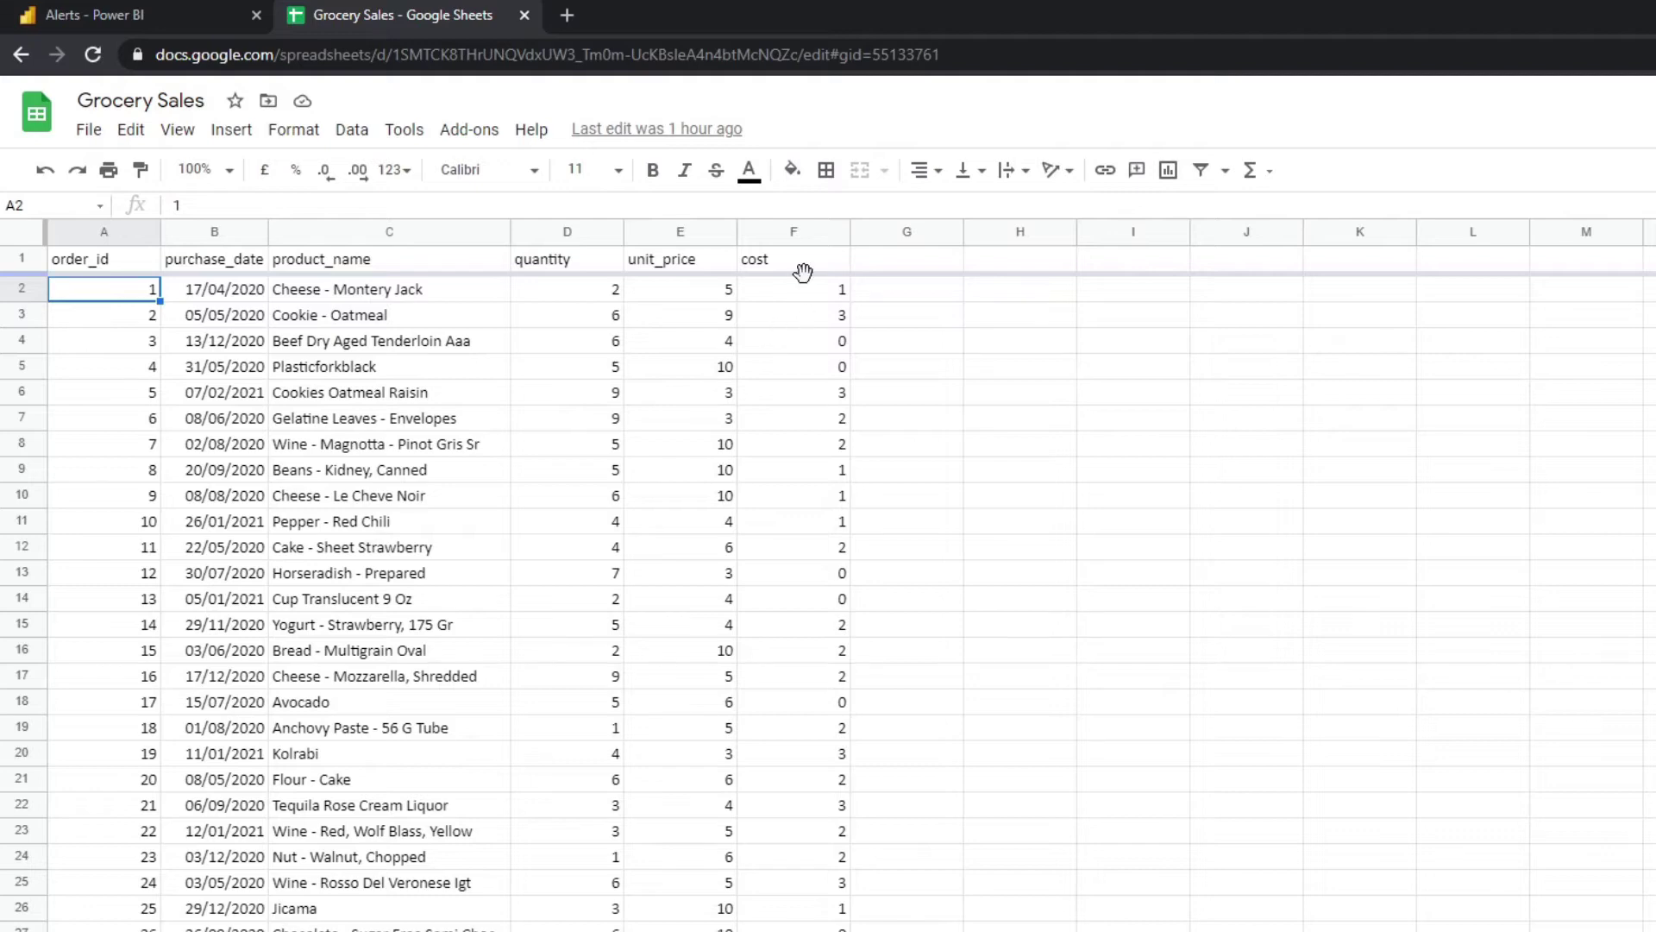
Return to the Power BI Desktop Alerts report showing the £3,103 Total Sales card.
key("alt+Tab")
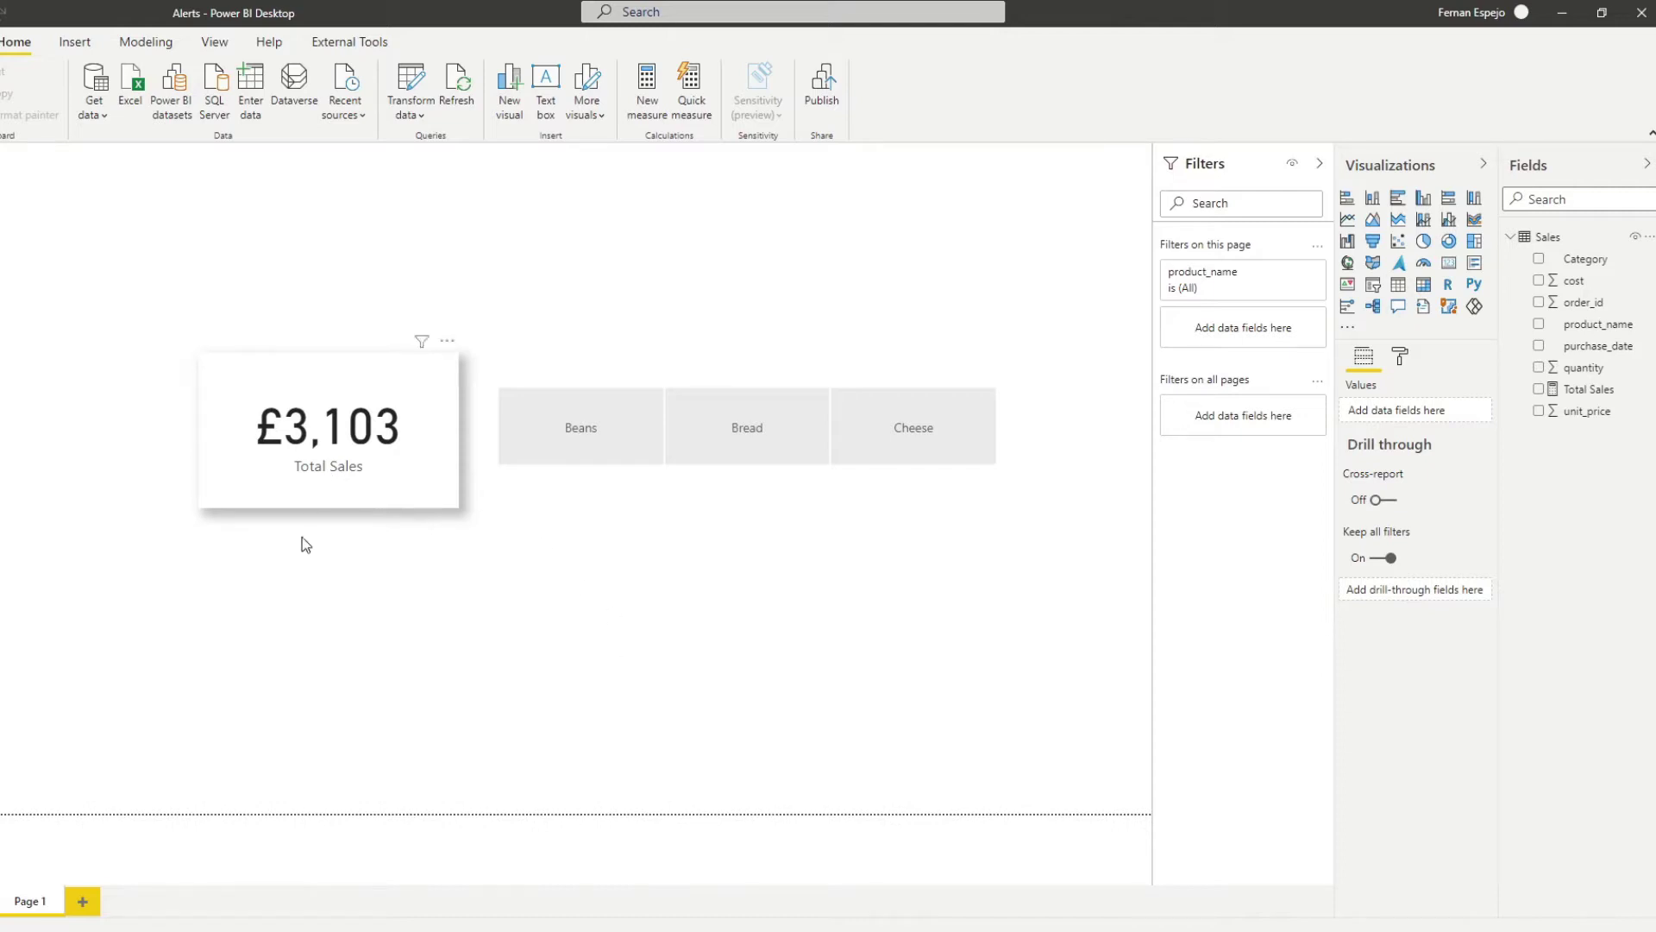
Check the Total Sales measure's formula, then open the Sales query in Power Query Editor.
left_click(1584, 389)
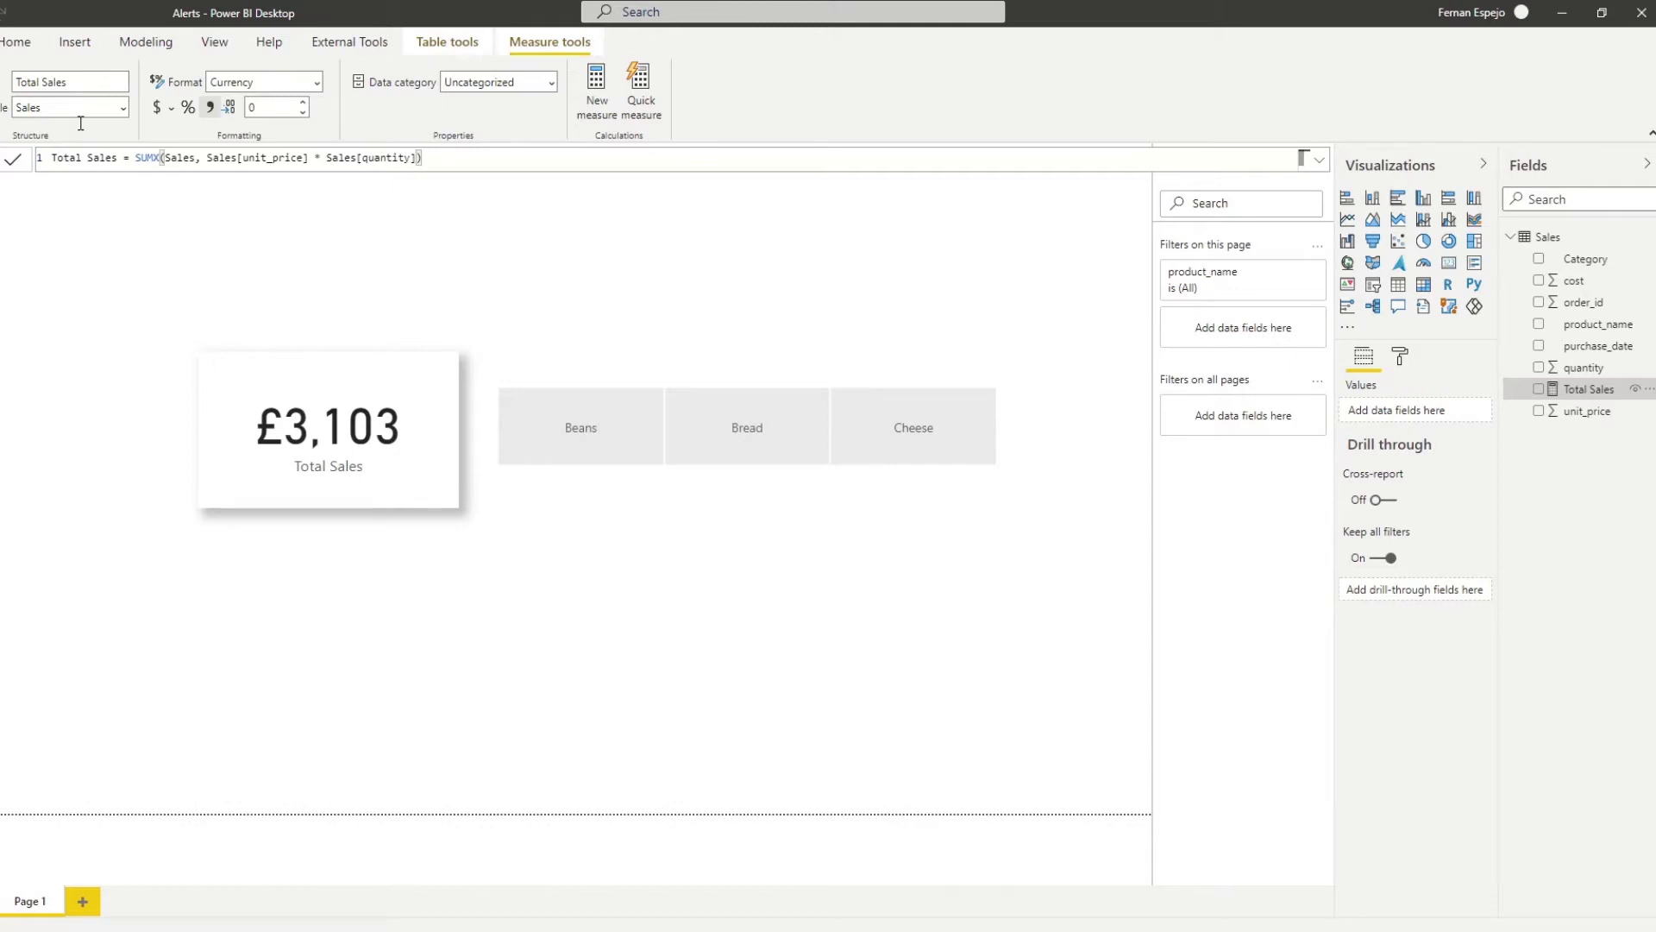
left_click(17, 50)
left_click(410, 79)
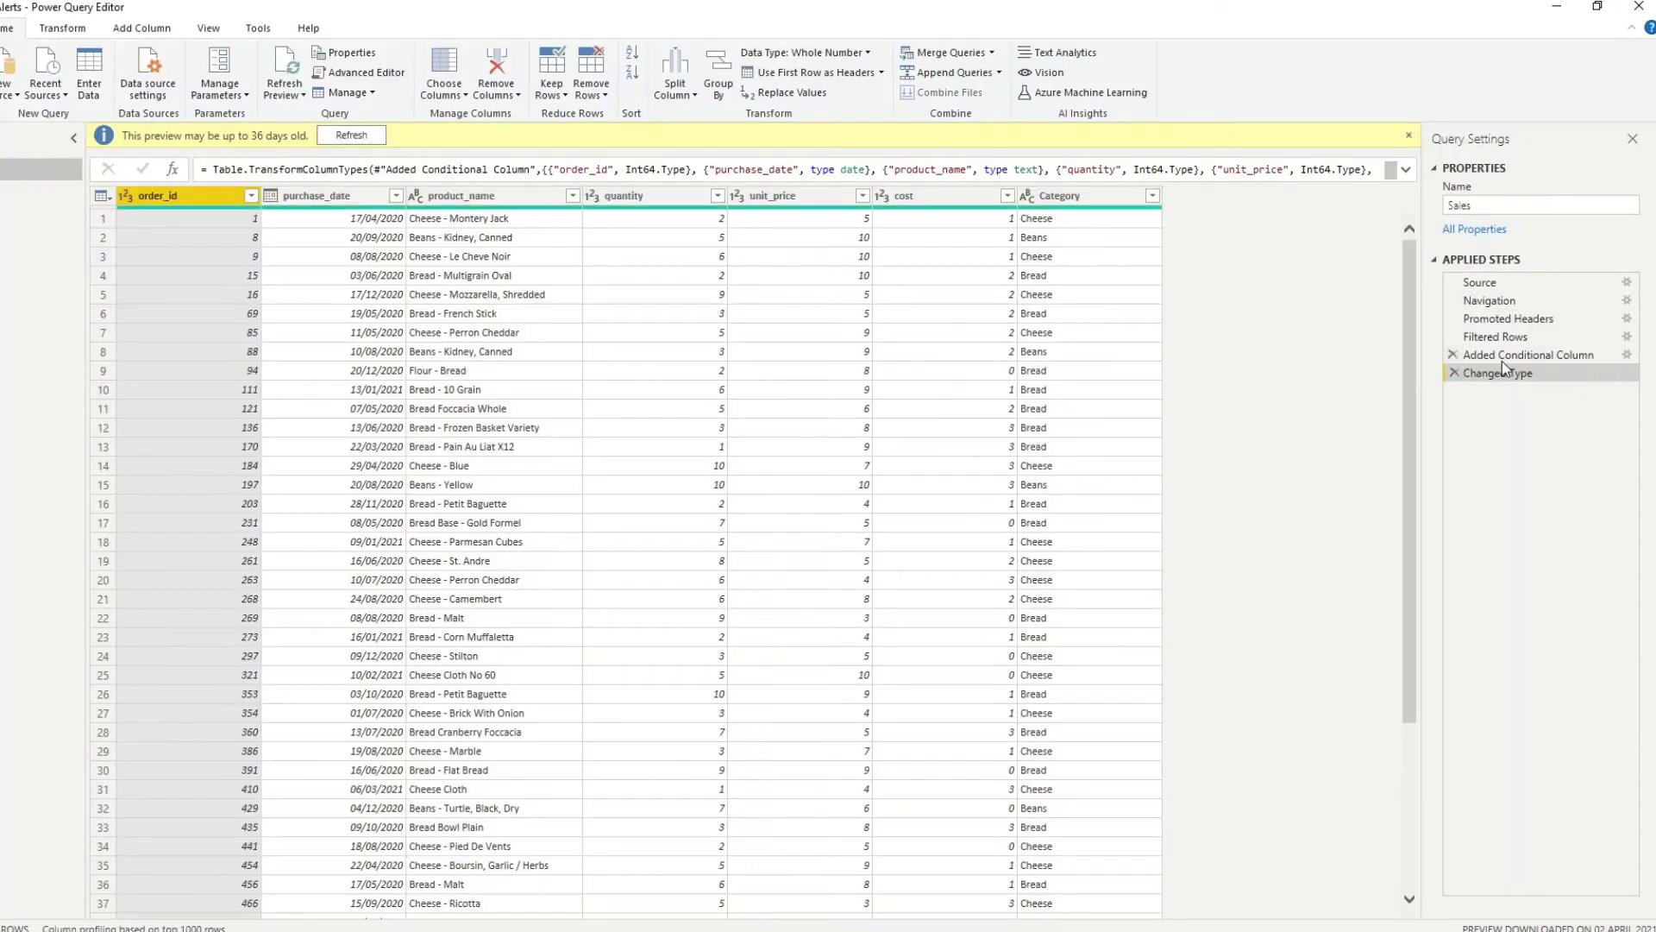
Inspect the Added Conditional Column rules mapping product_name to Bread, Cheese or Beans.
left_click(1512, 355)
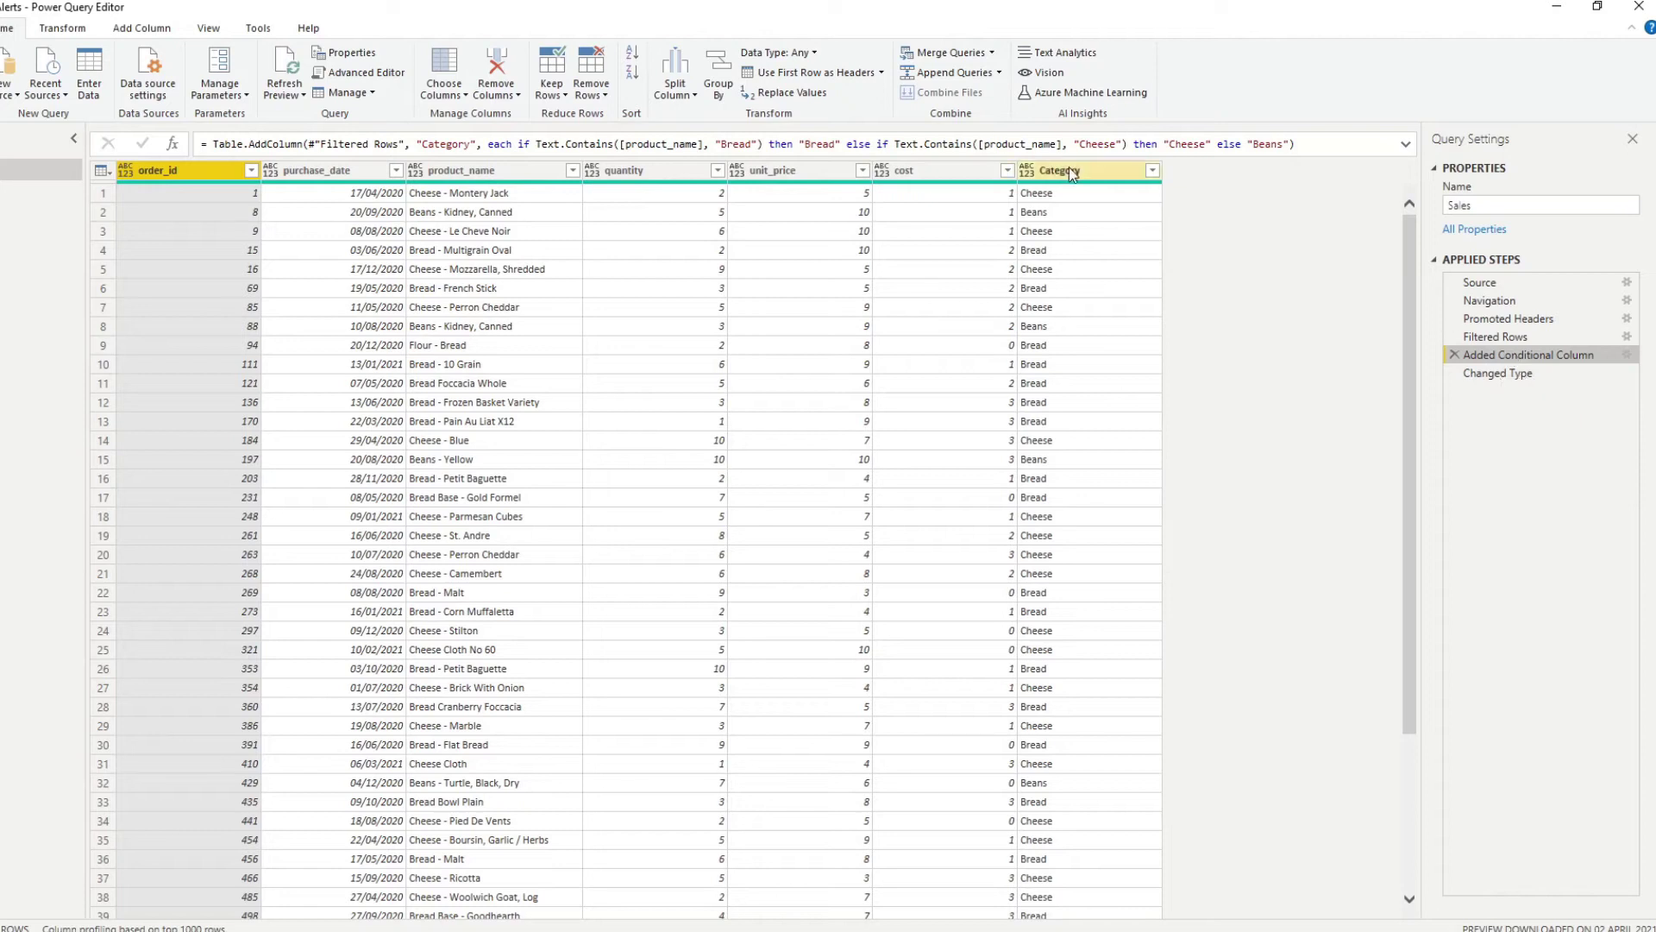
left_click(1627, 355)
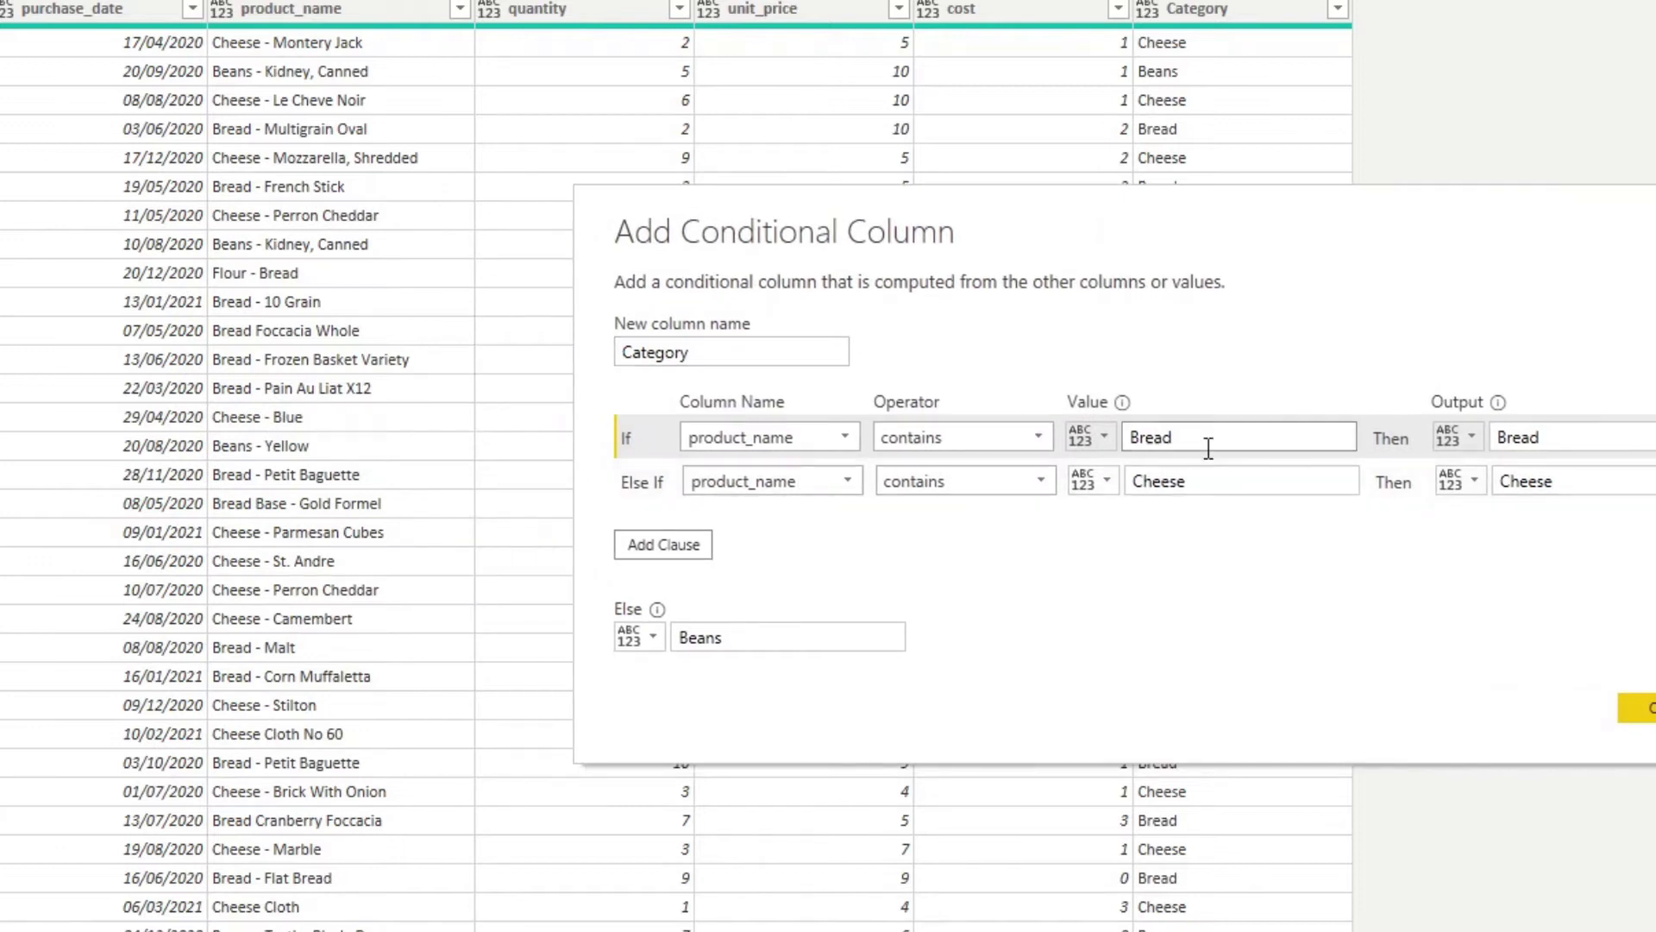
left_click(1208, 438)
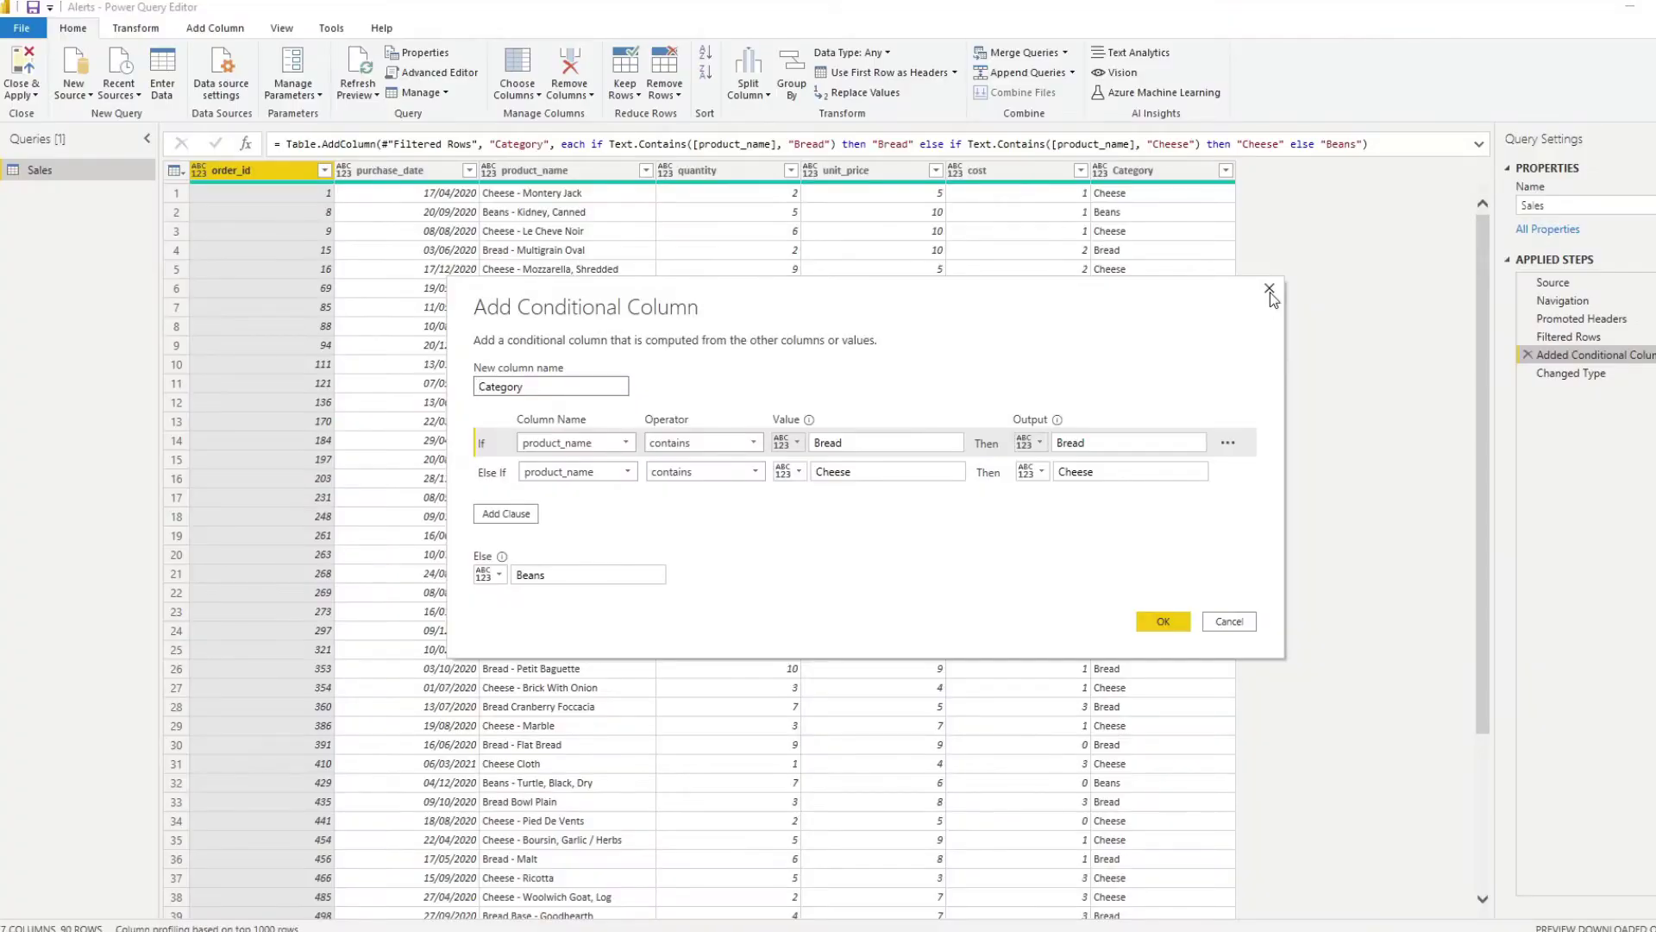
left_click(1270, 291)
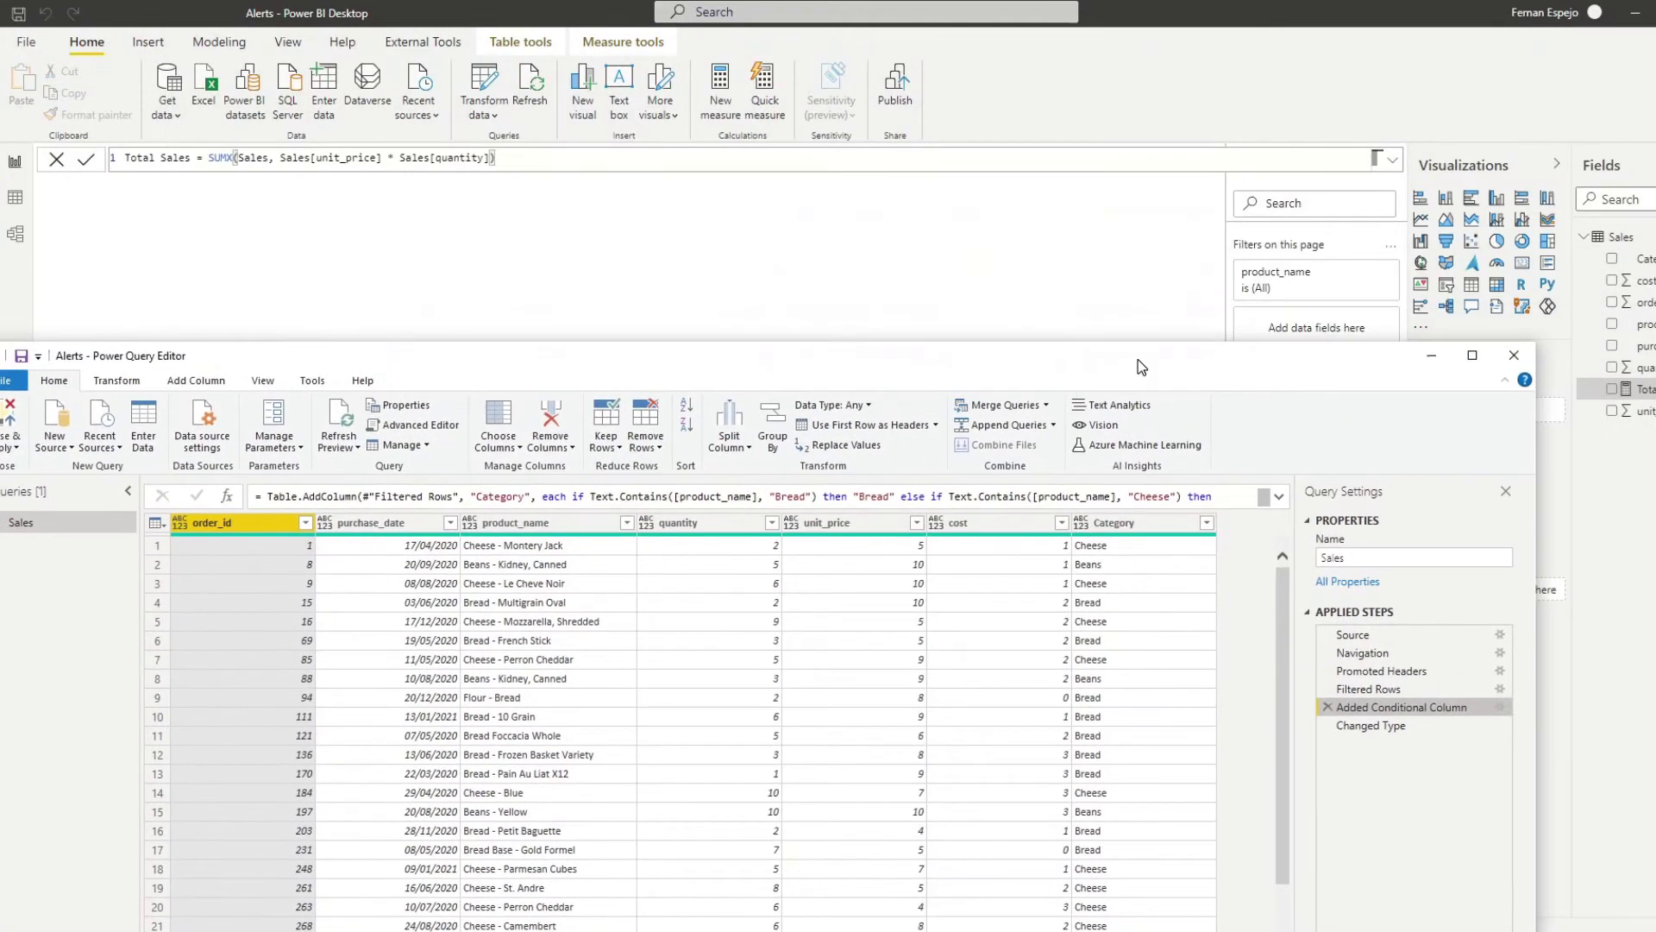
Compare Total Sales for Beans, Bread and Cheese, then go to the published Alerts report.
left_click(1514, 354)
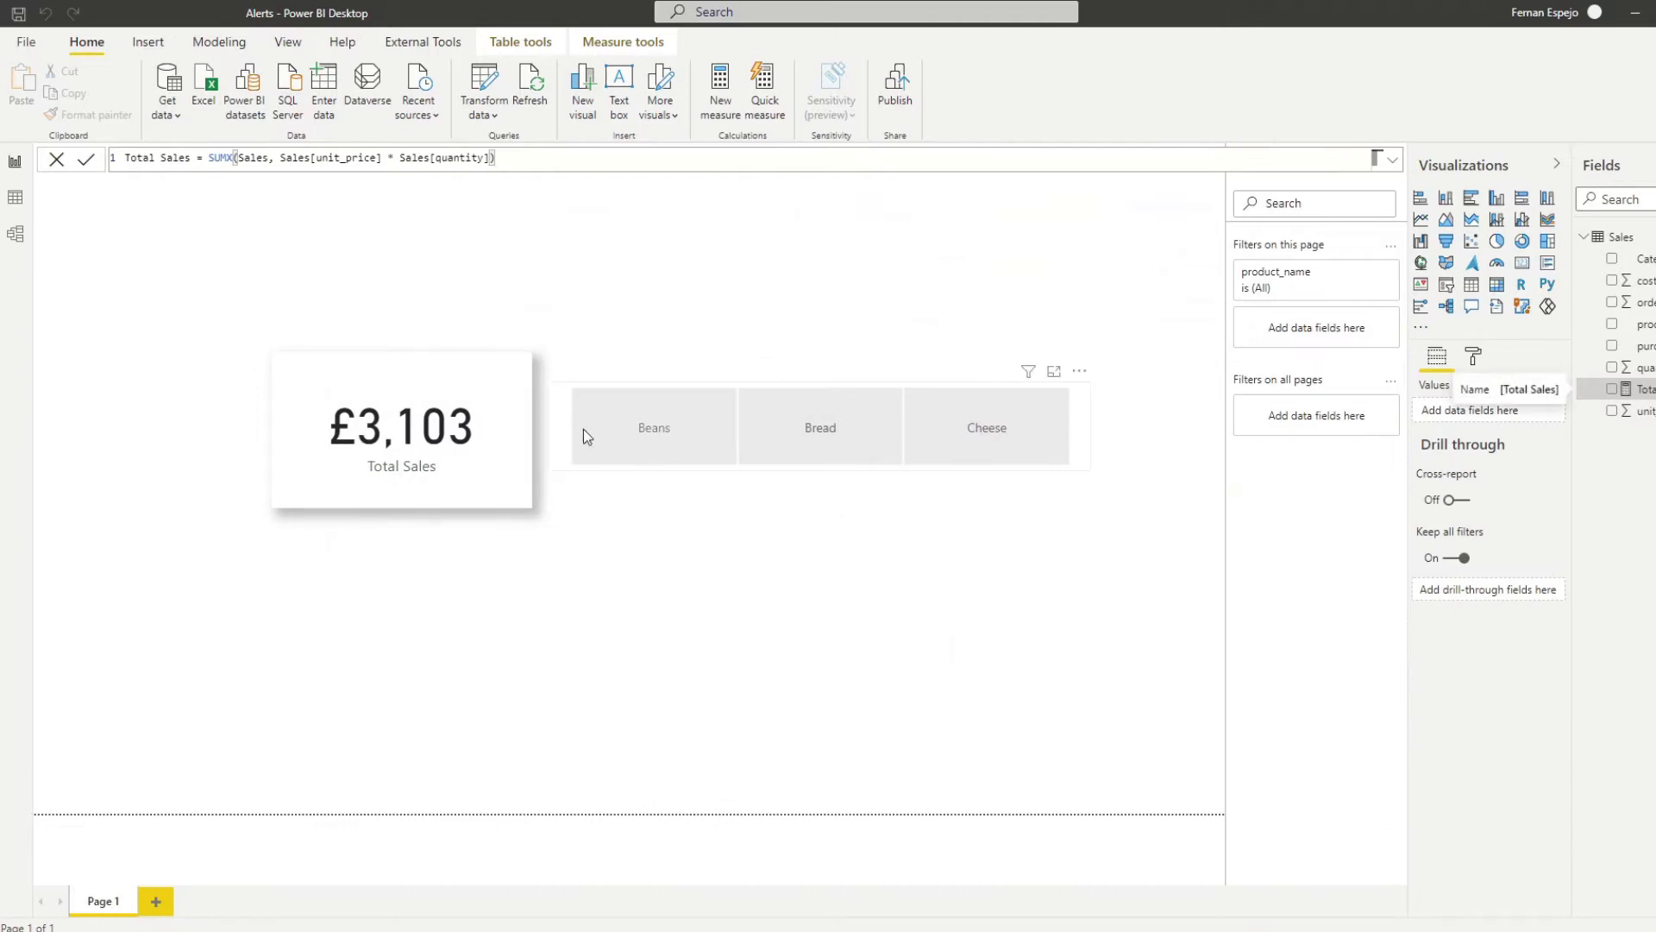
left_click(681, 433)
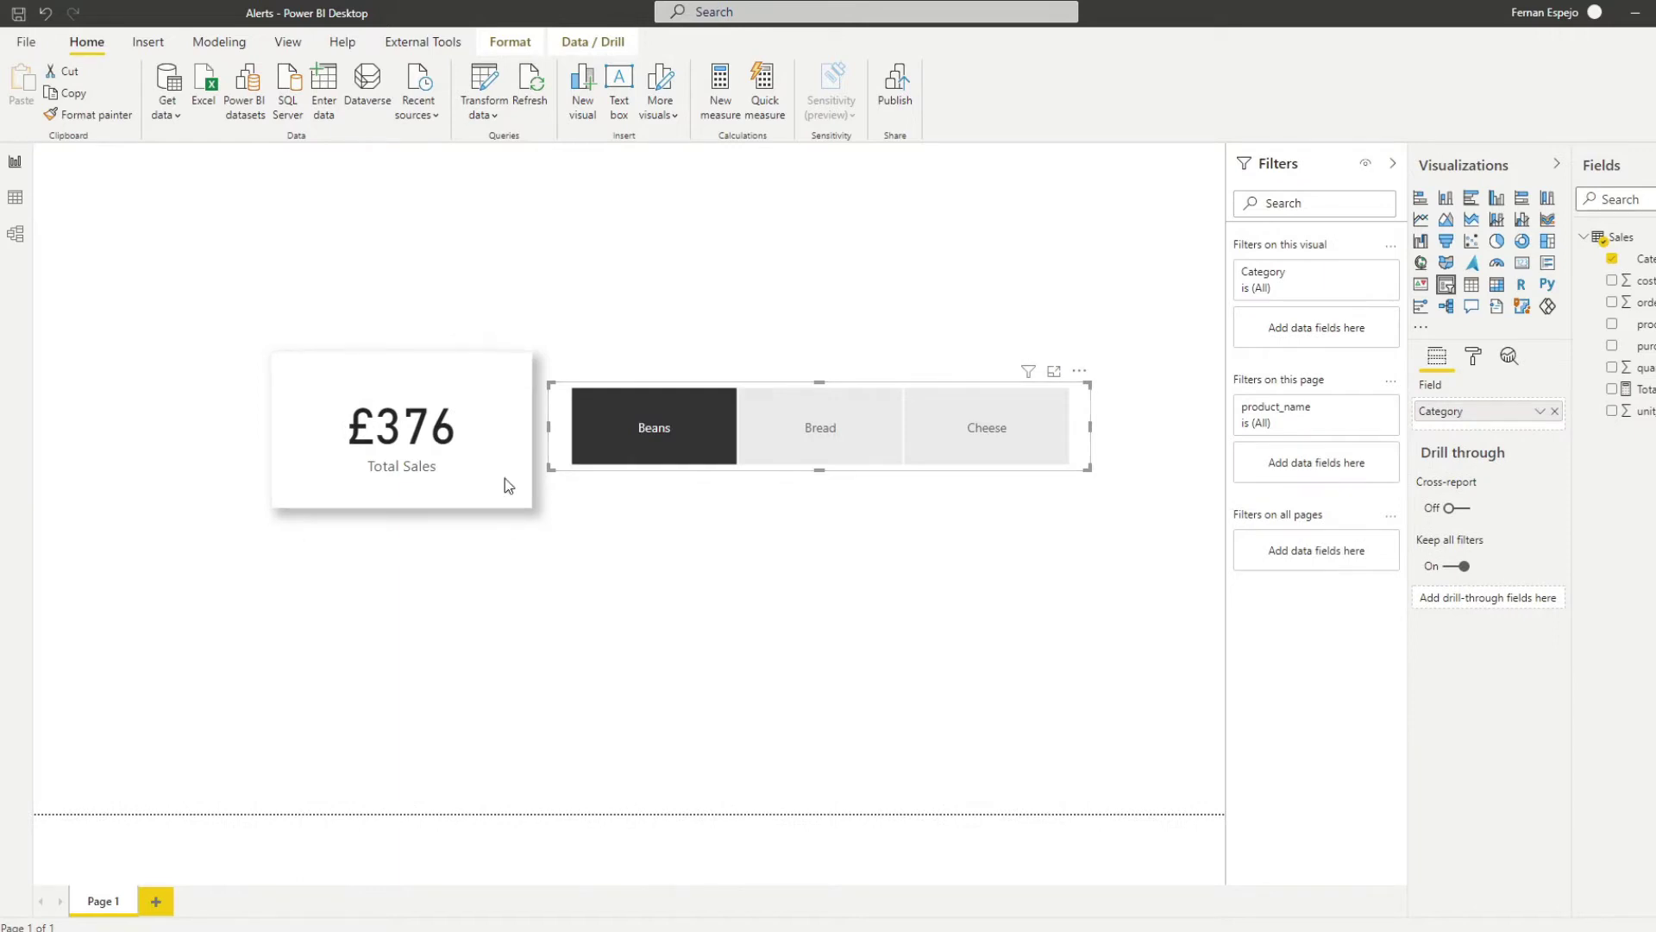
left_click(819, 430)
left_click(984, 432)
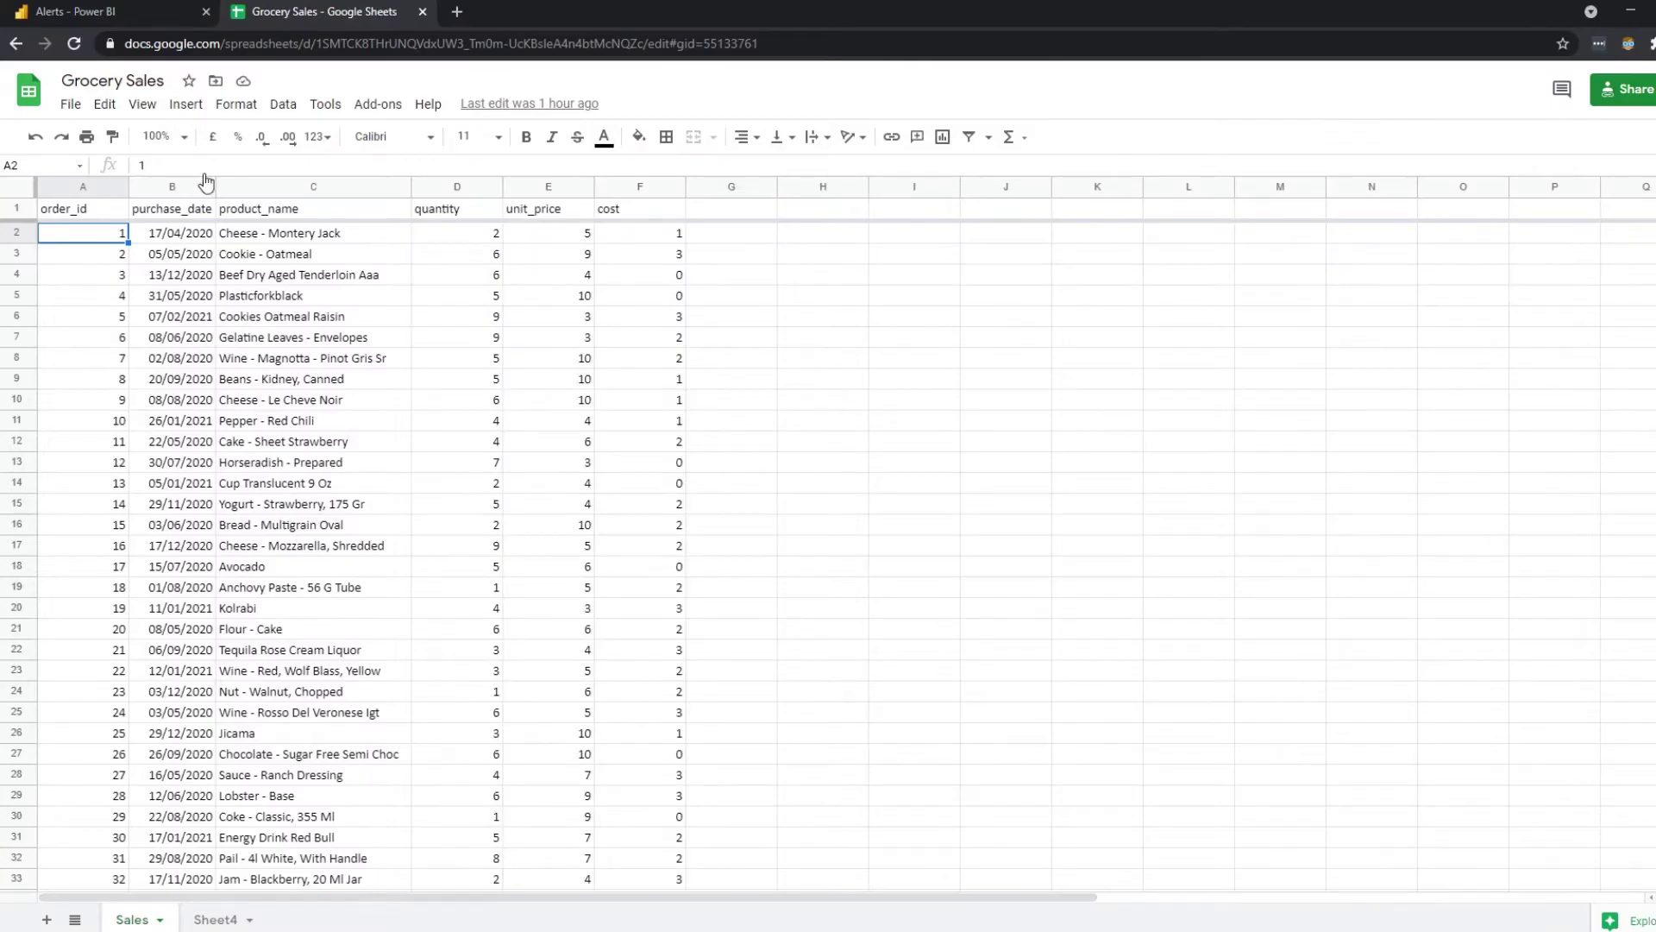
left_click(147, 12)
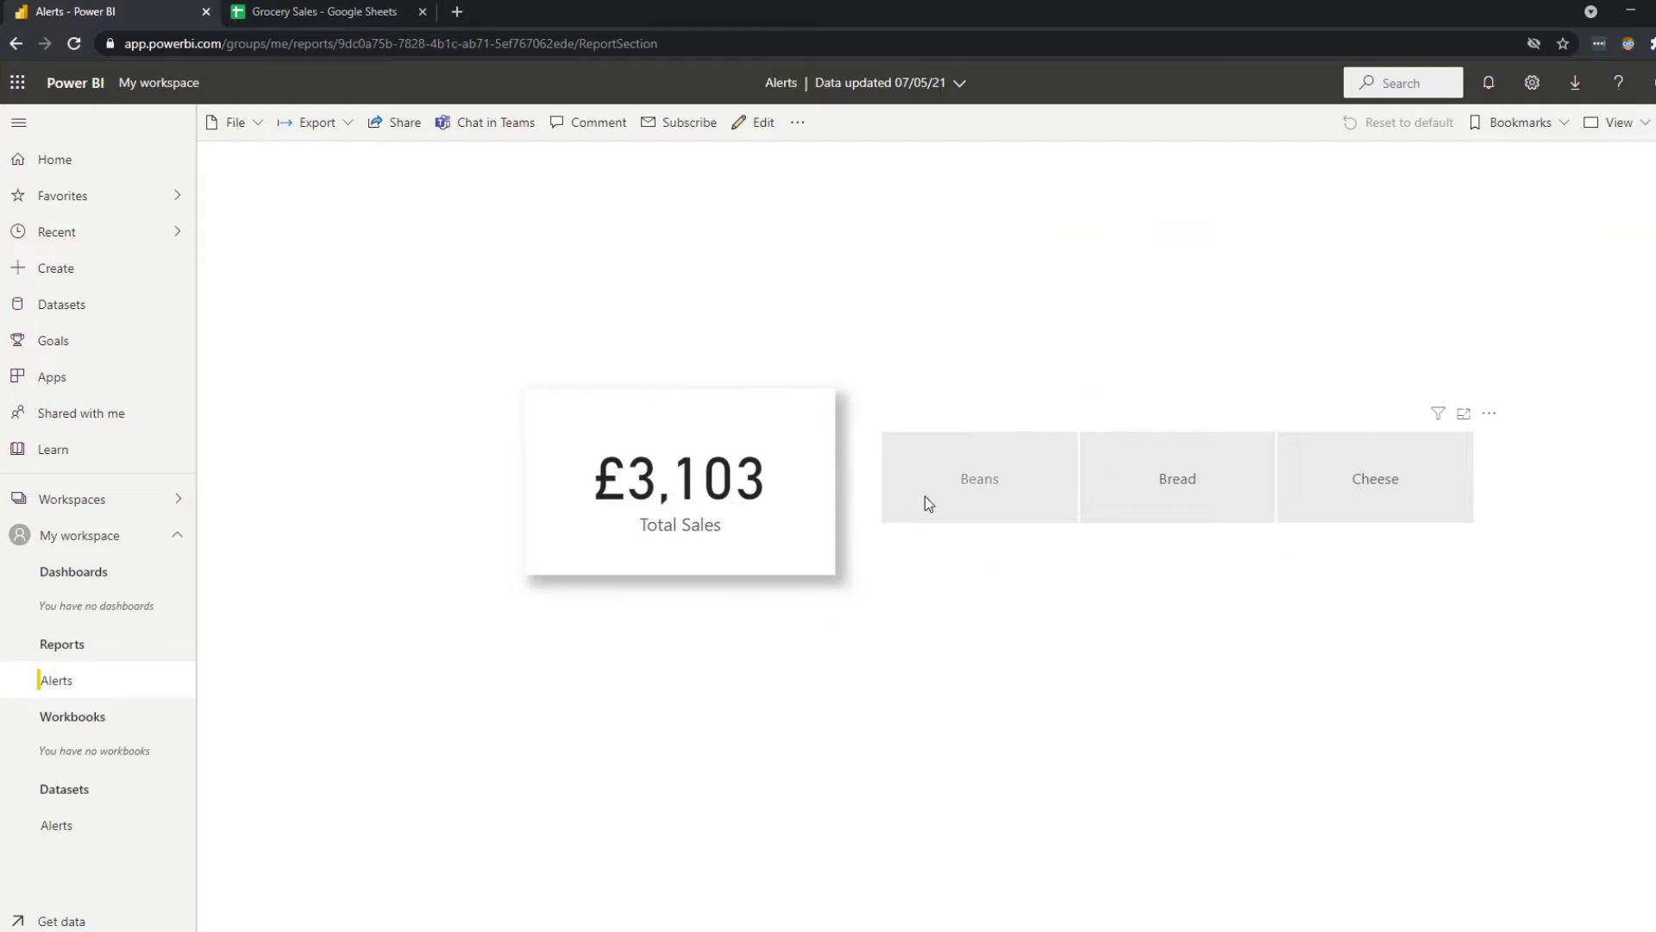
Try the Beans, Bread and Cheese slicers, ending on Beans so Total Sales reads £376.
left_click(1026, 487)
left_click(1126, 485)
left_click(1333, 487)
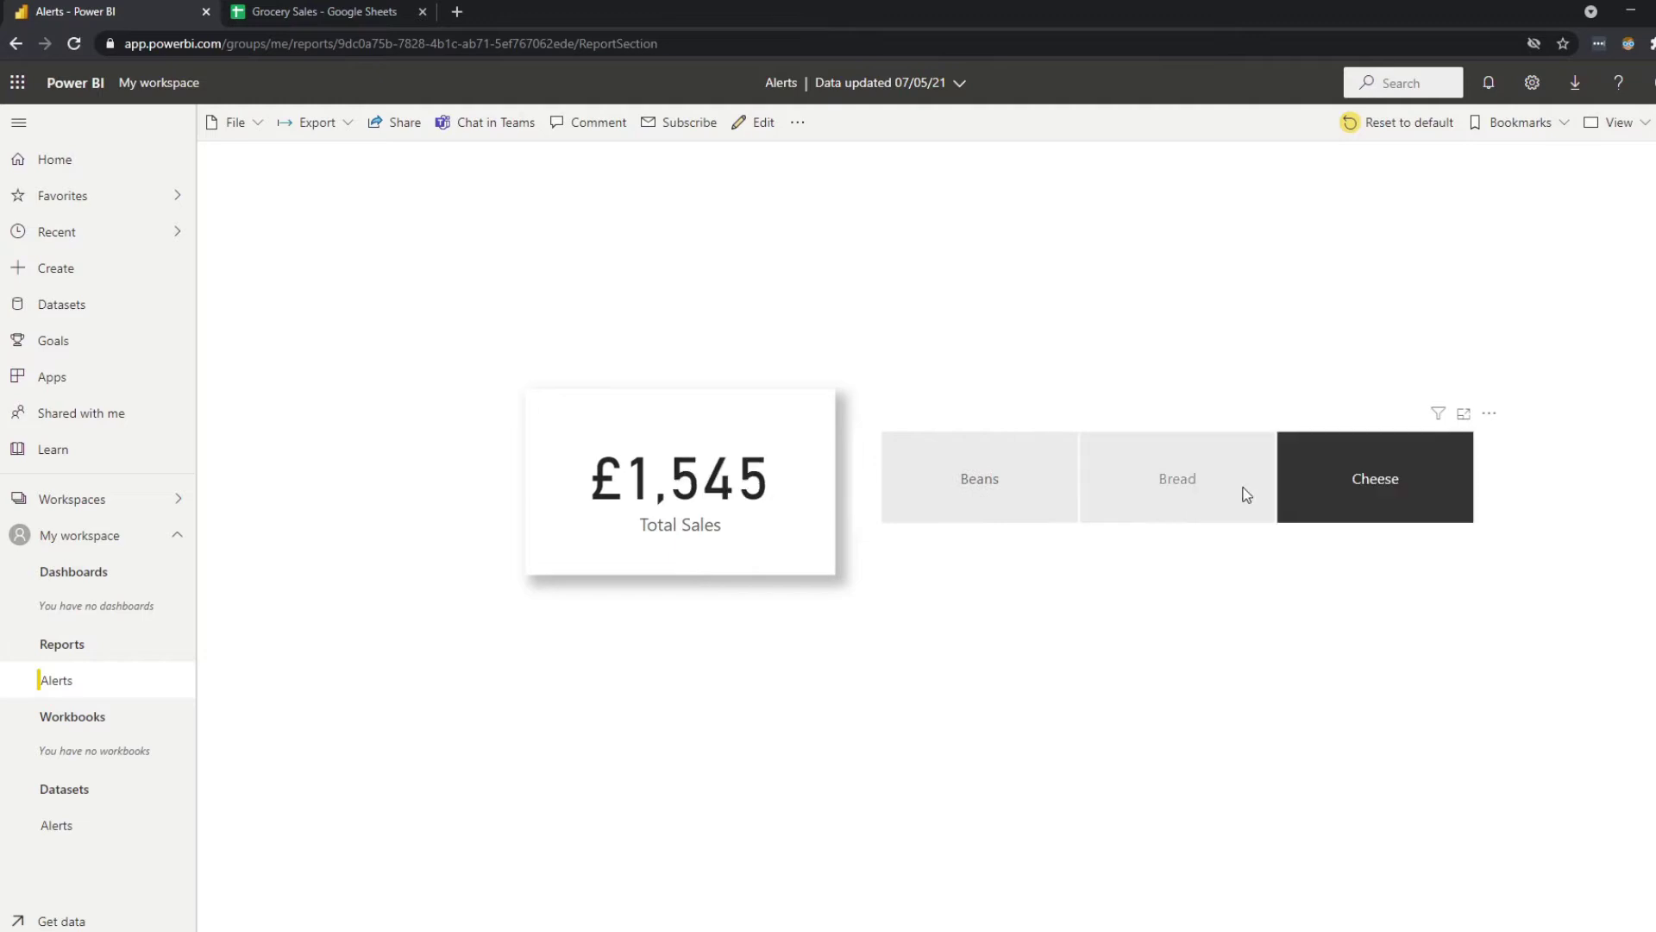
left_click(1174, 506)
left_click(980, 500)
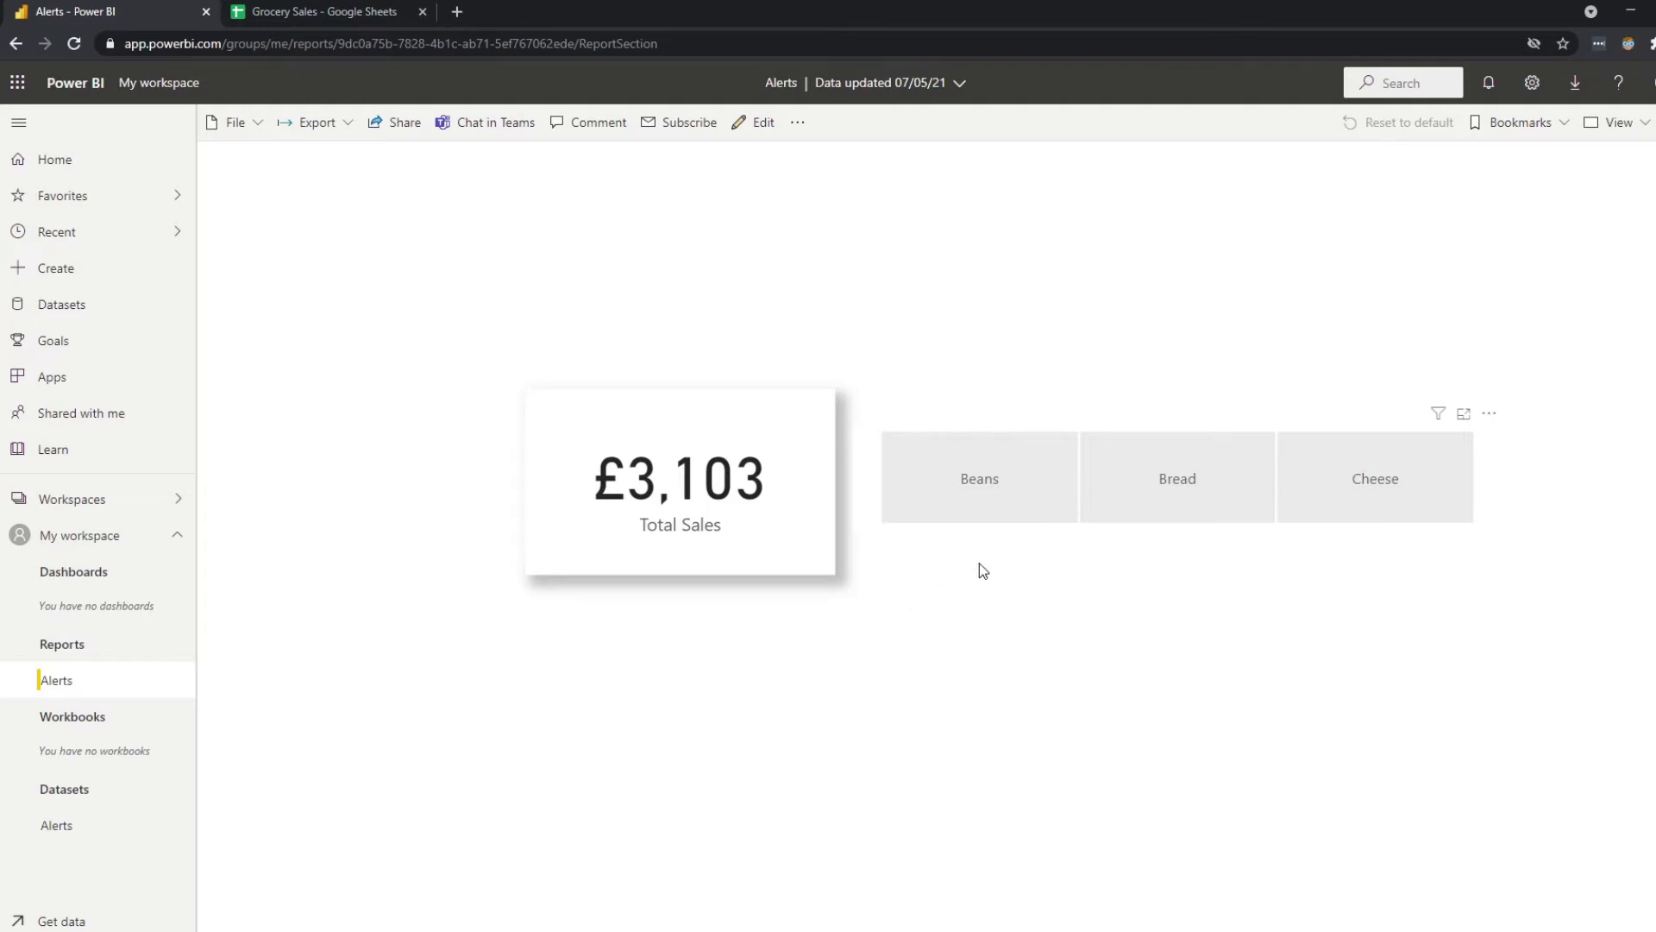
left_click(981, 496)
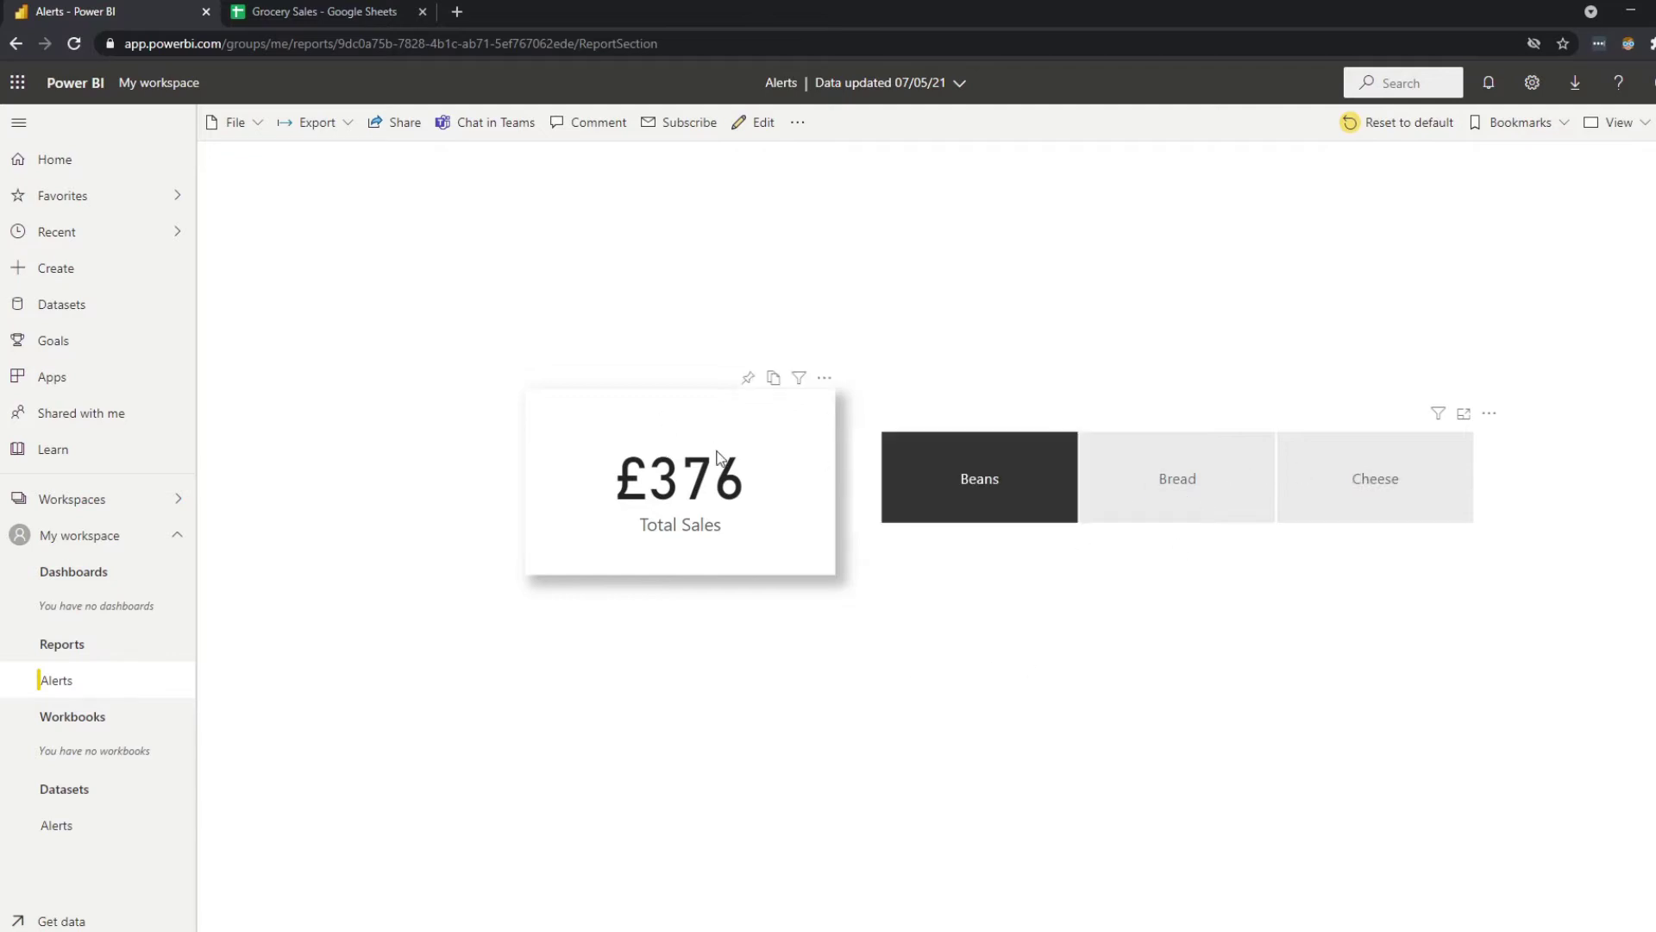
left_click(1137, 481)
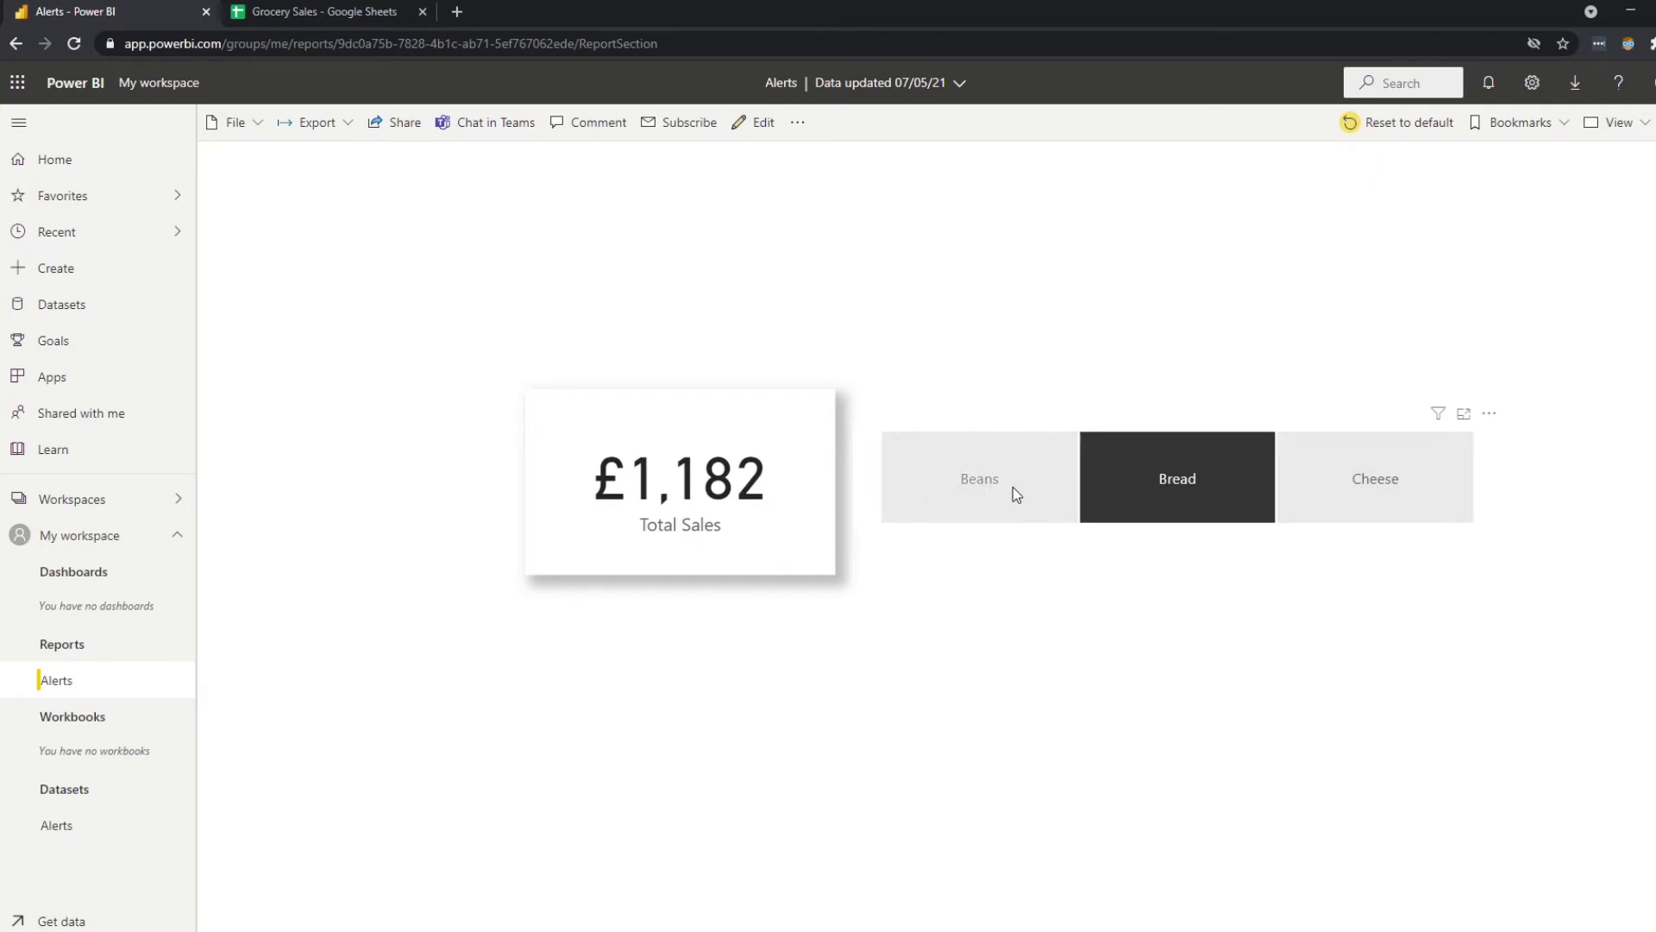
left_click(992, 493)
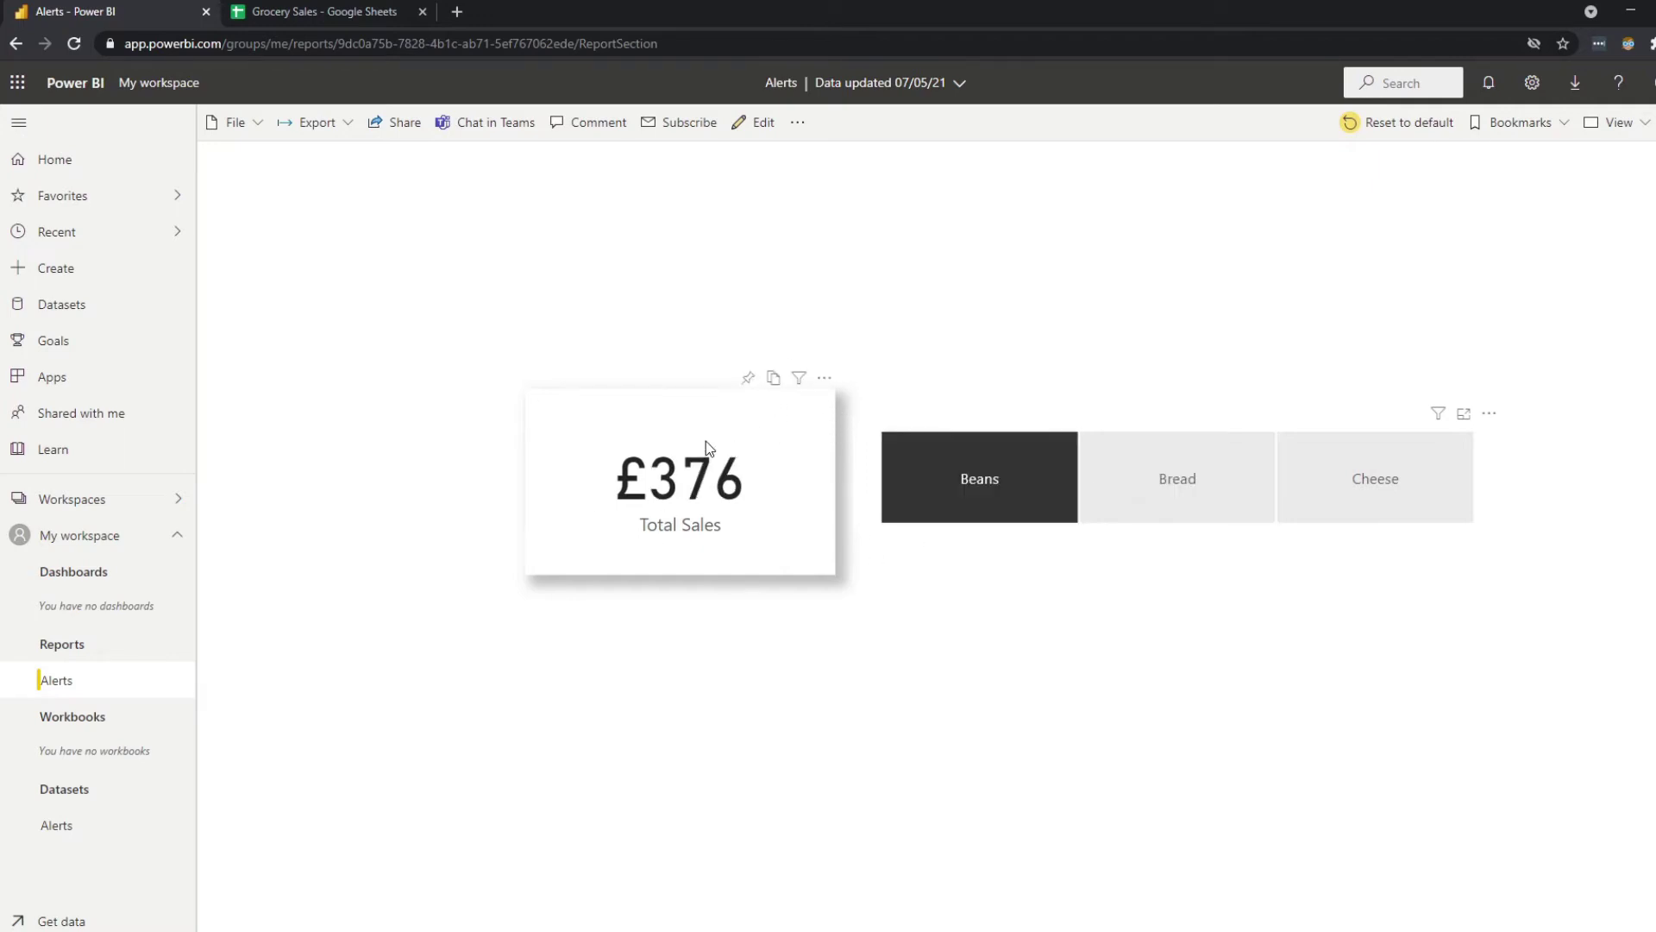
Pin the £376 Beans Total Sales card to a new dashboard named Alerts.
left_click(748, 379)
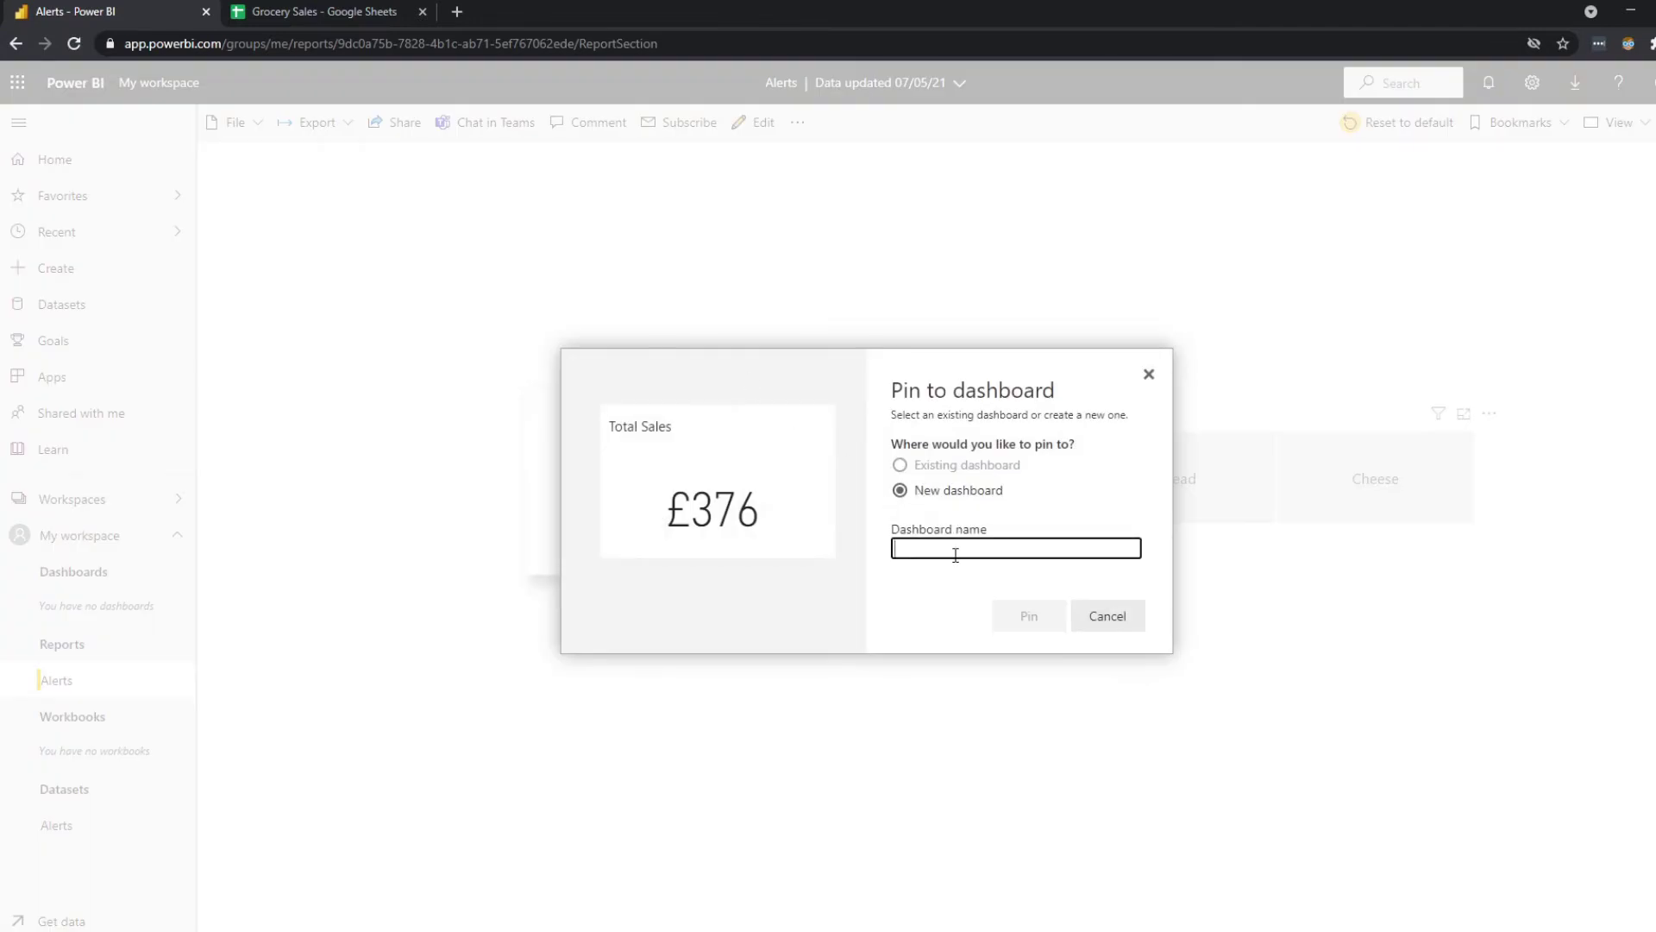
type("Alerts")
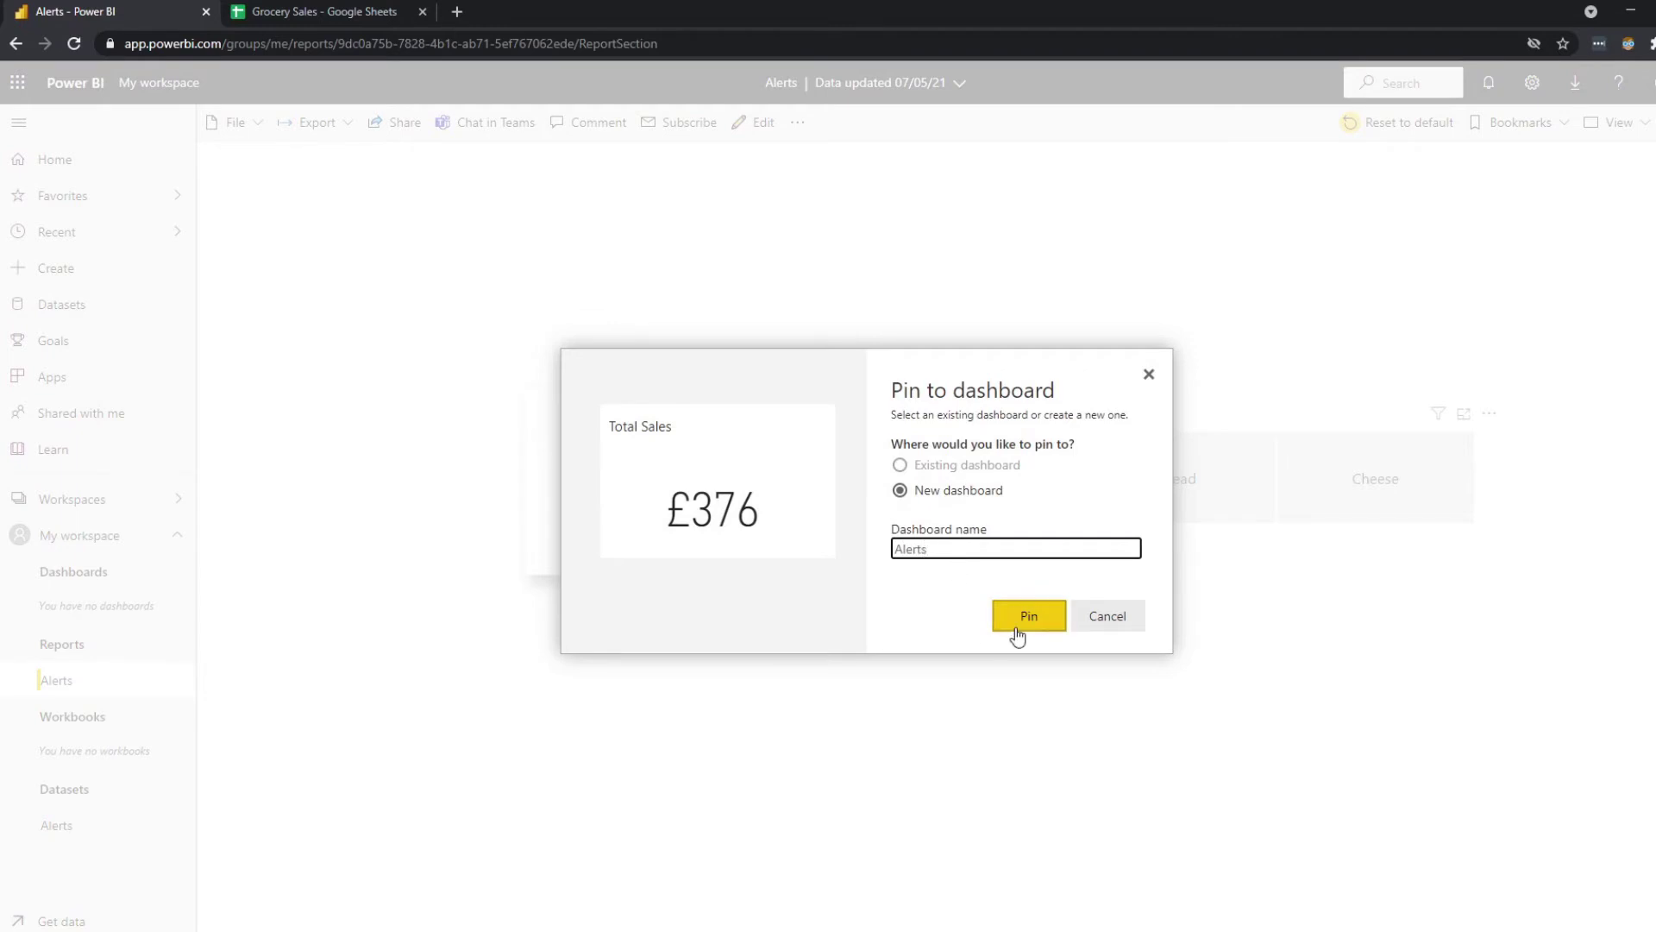
left_click(1025, 615)
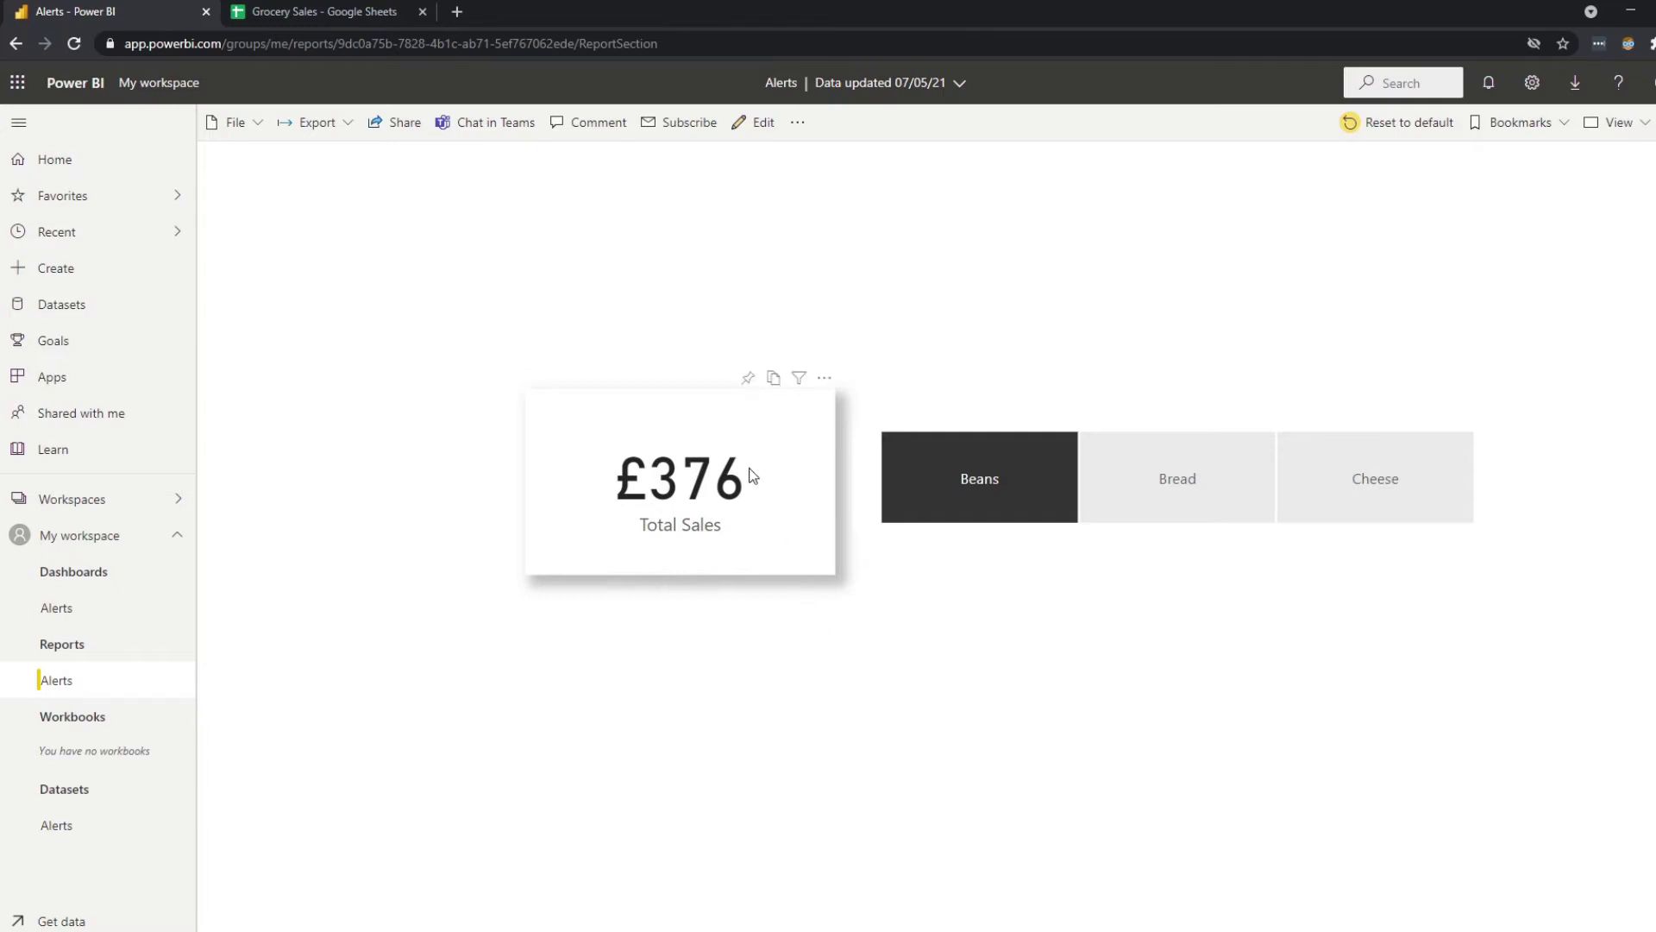
View the Alerts dashboard, then return to the report and clear the Beans filter.
left_click(83, 619)
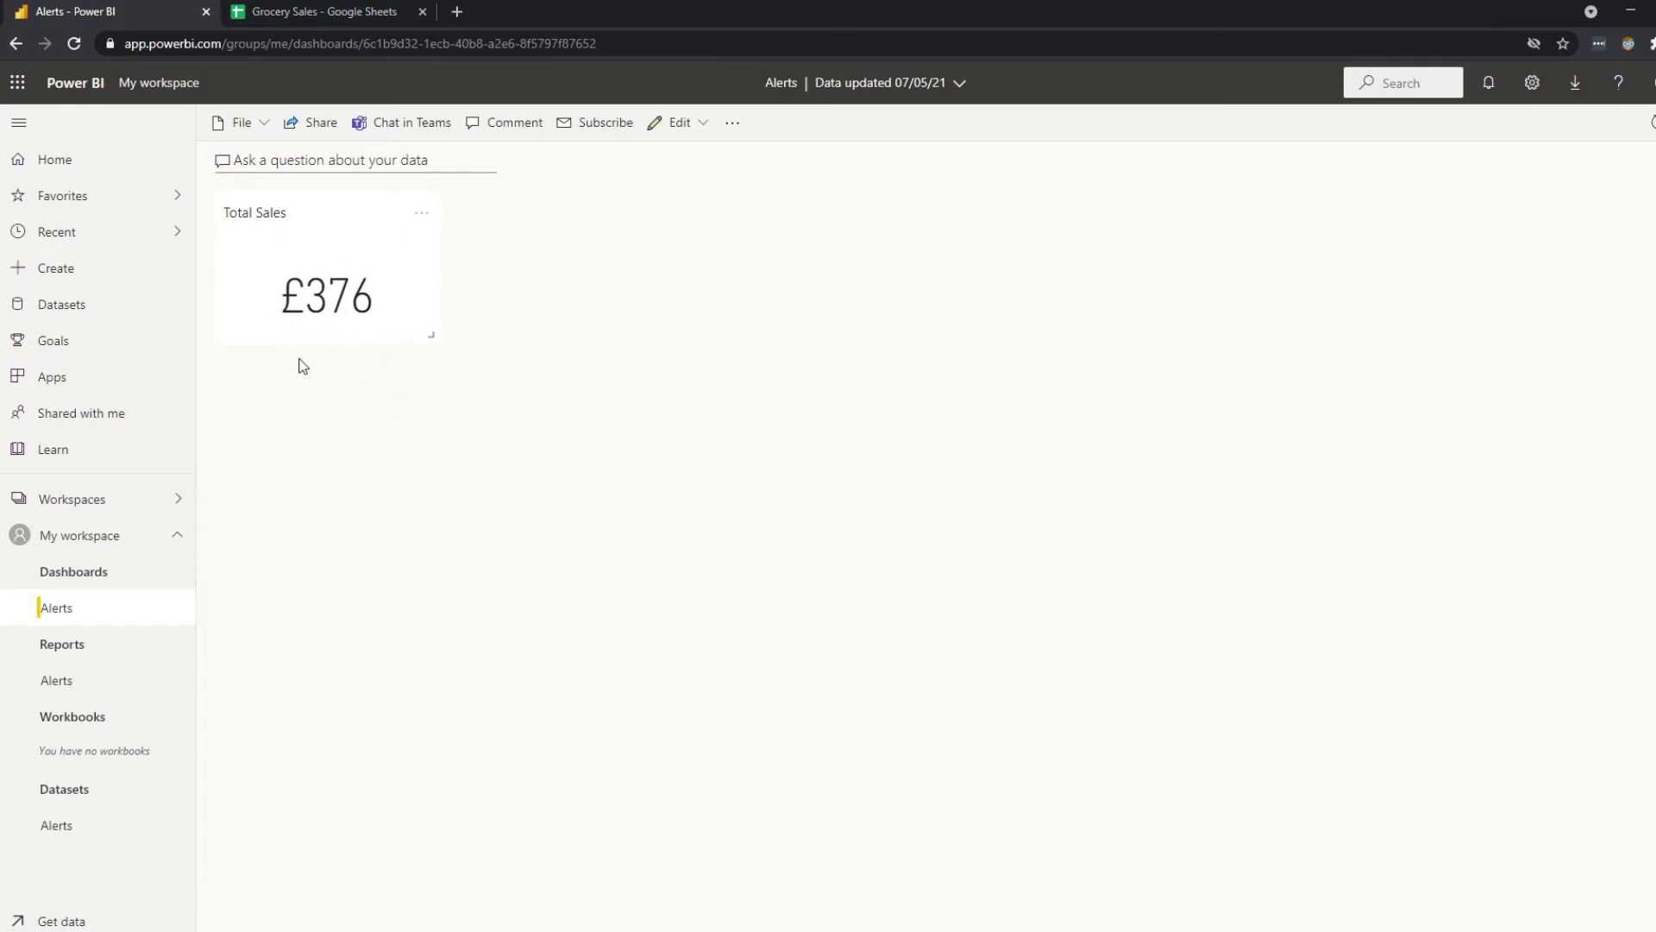
left_click(69, 680)
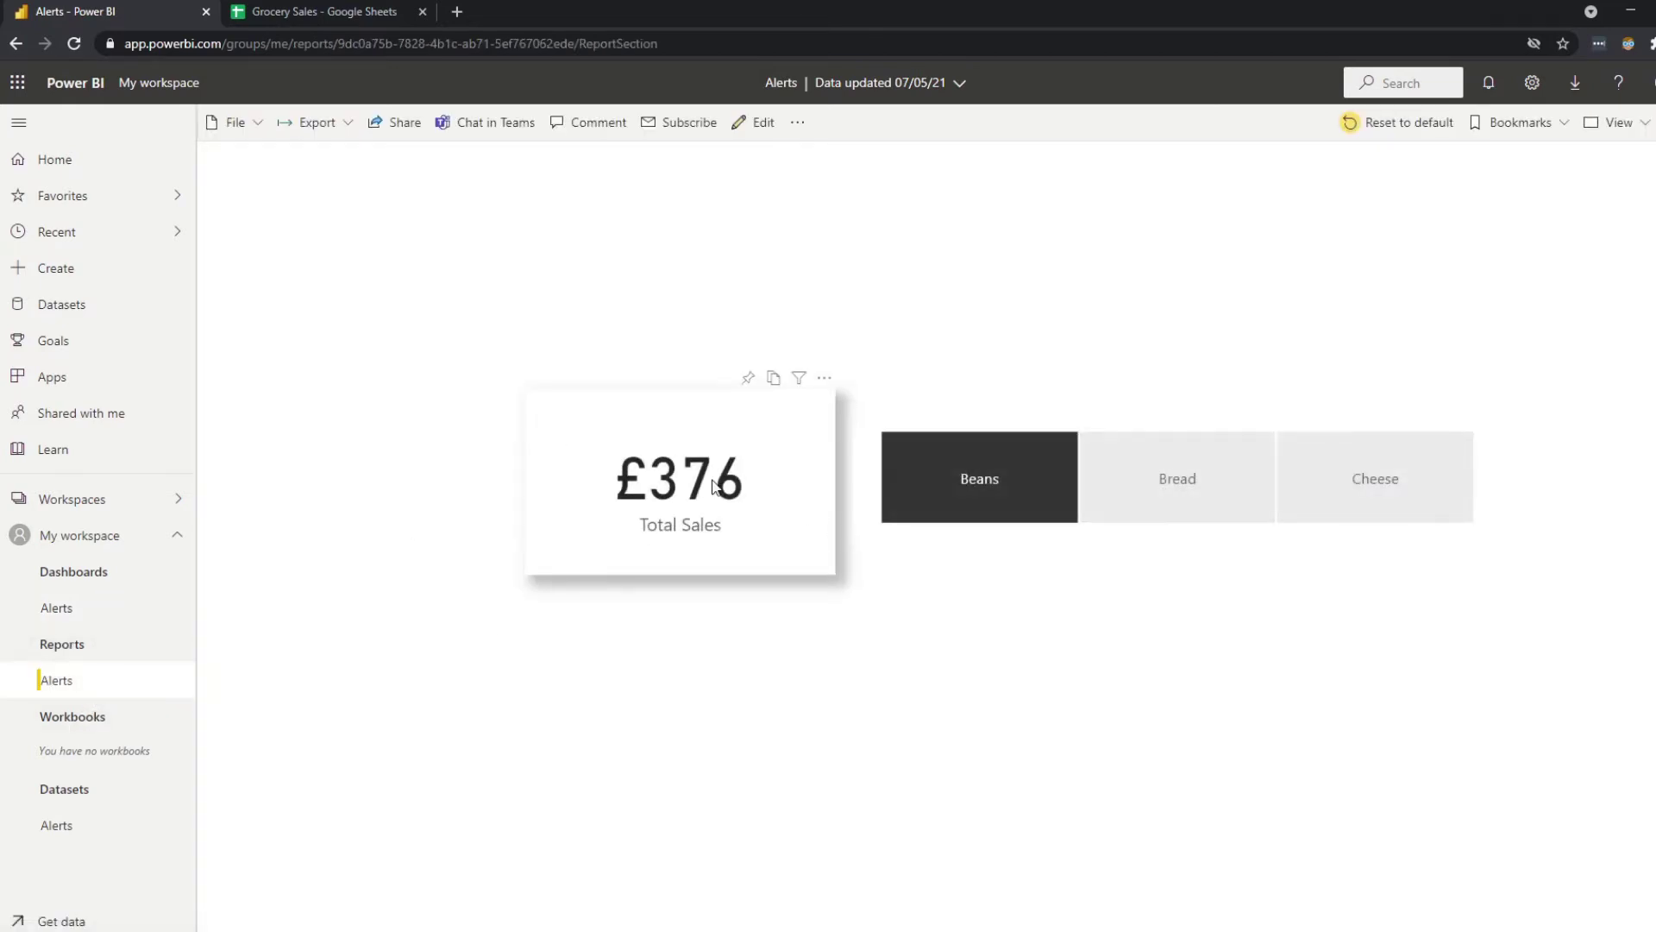
left_click(944, 485)
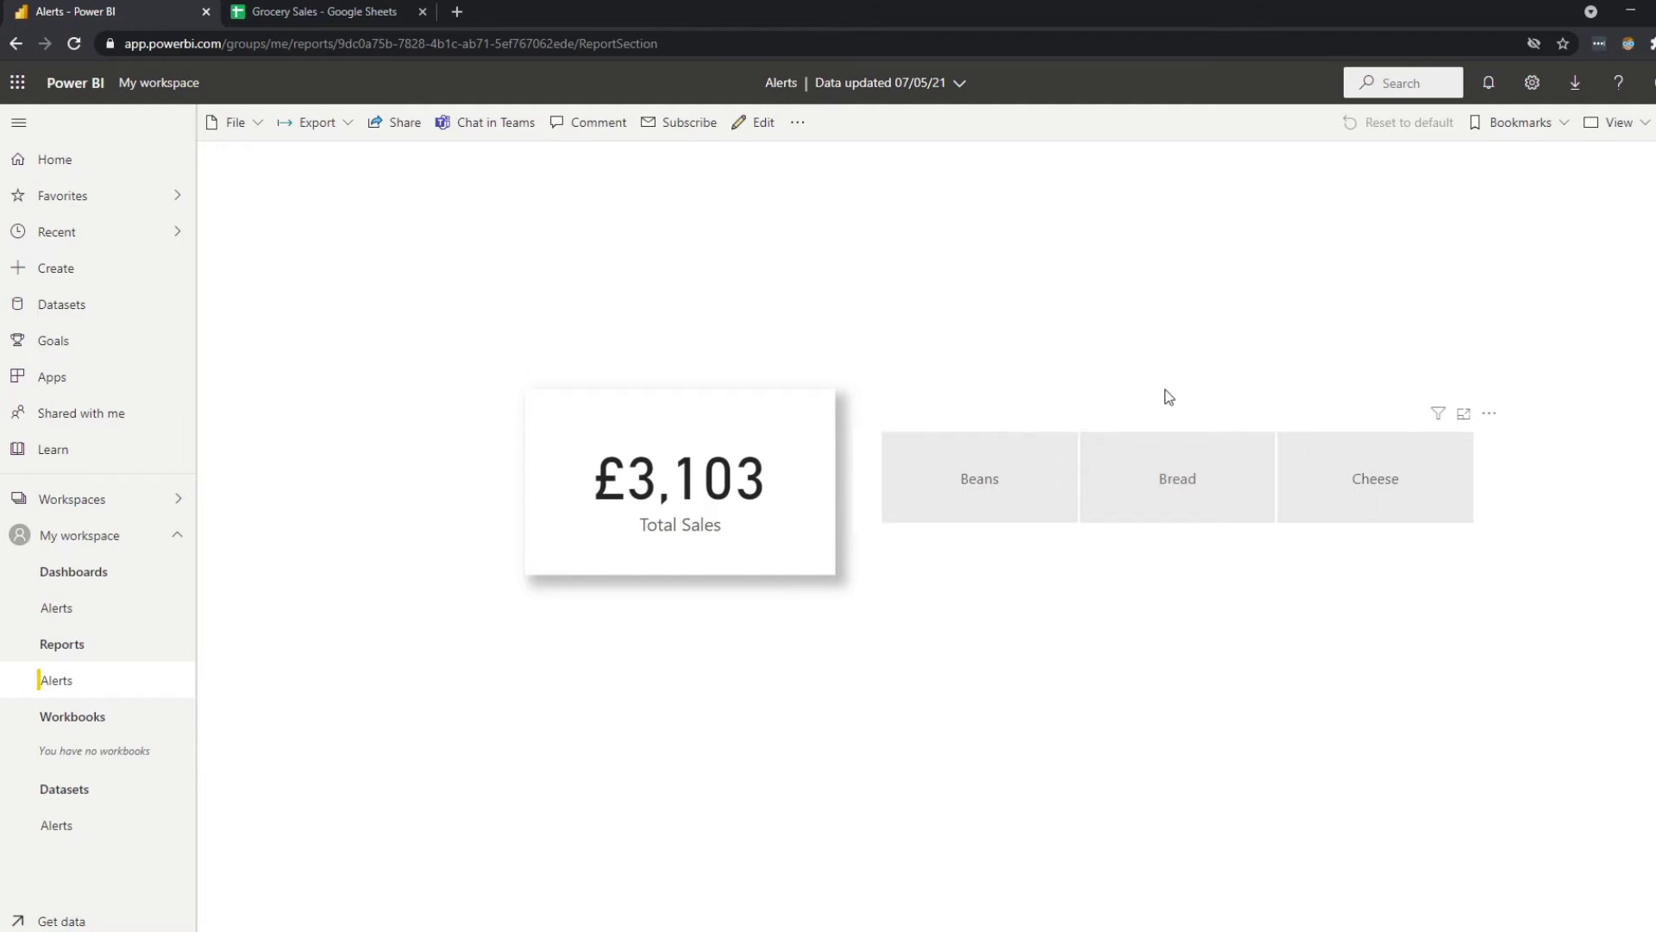
Pin the Bread (£1,182) and Cheese (£1,545) Total Sales cards to the Alerts dashboard.
left_click(1191, 480)
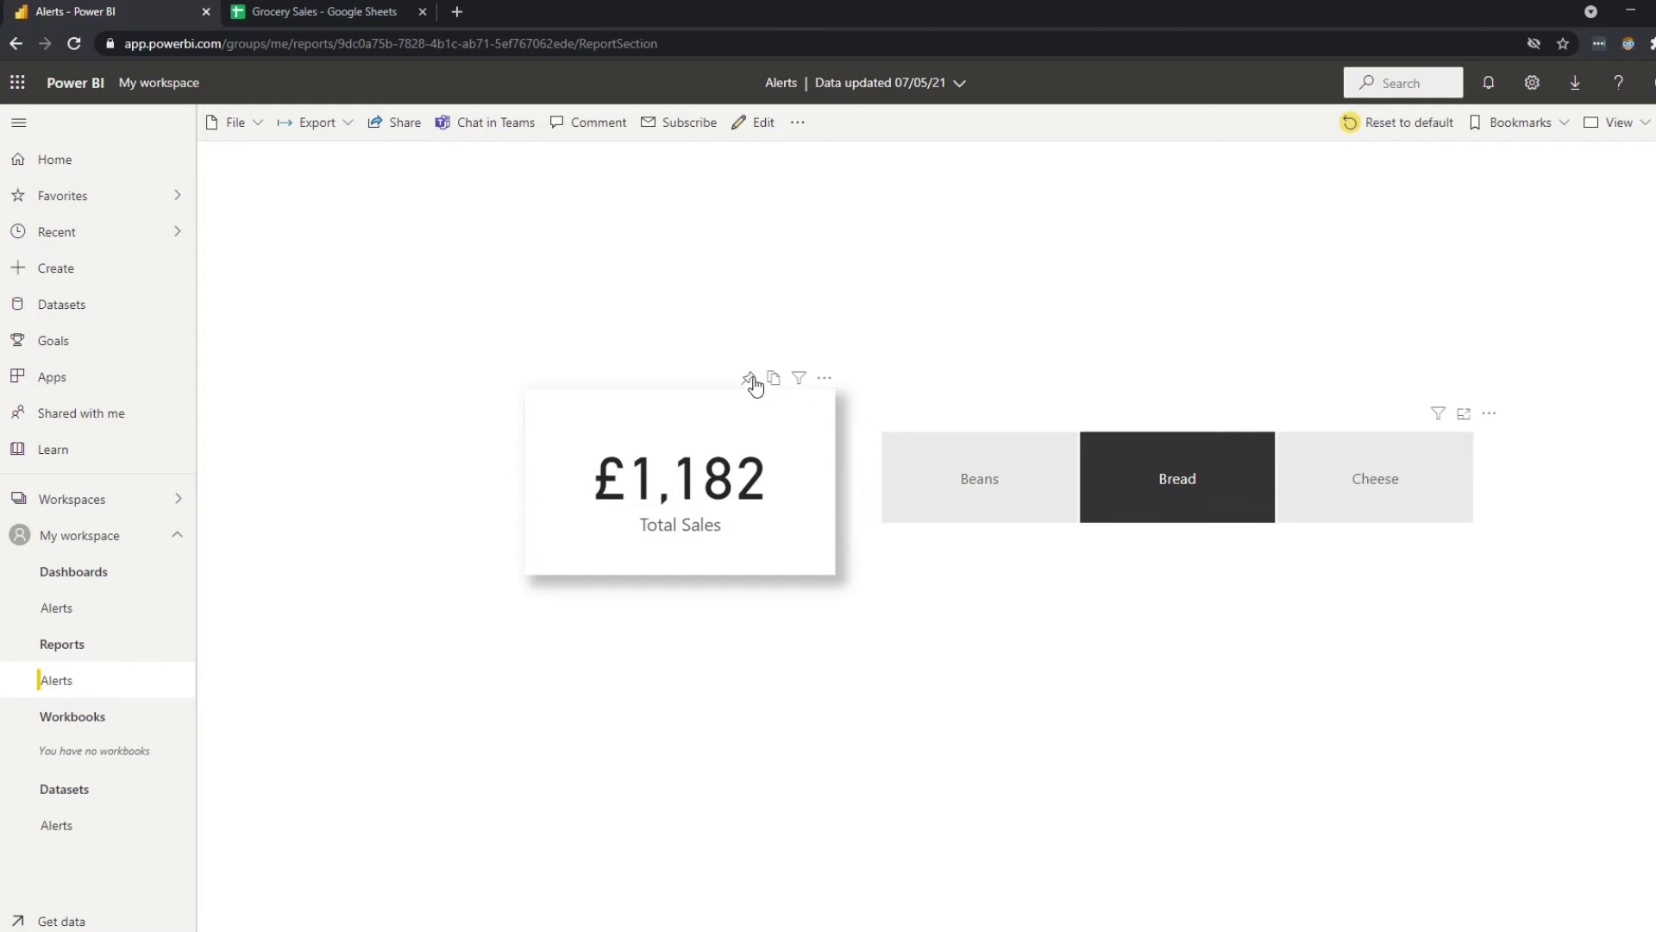
left_click(748, 378)
left_click(1032, 616)
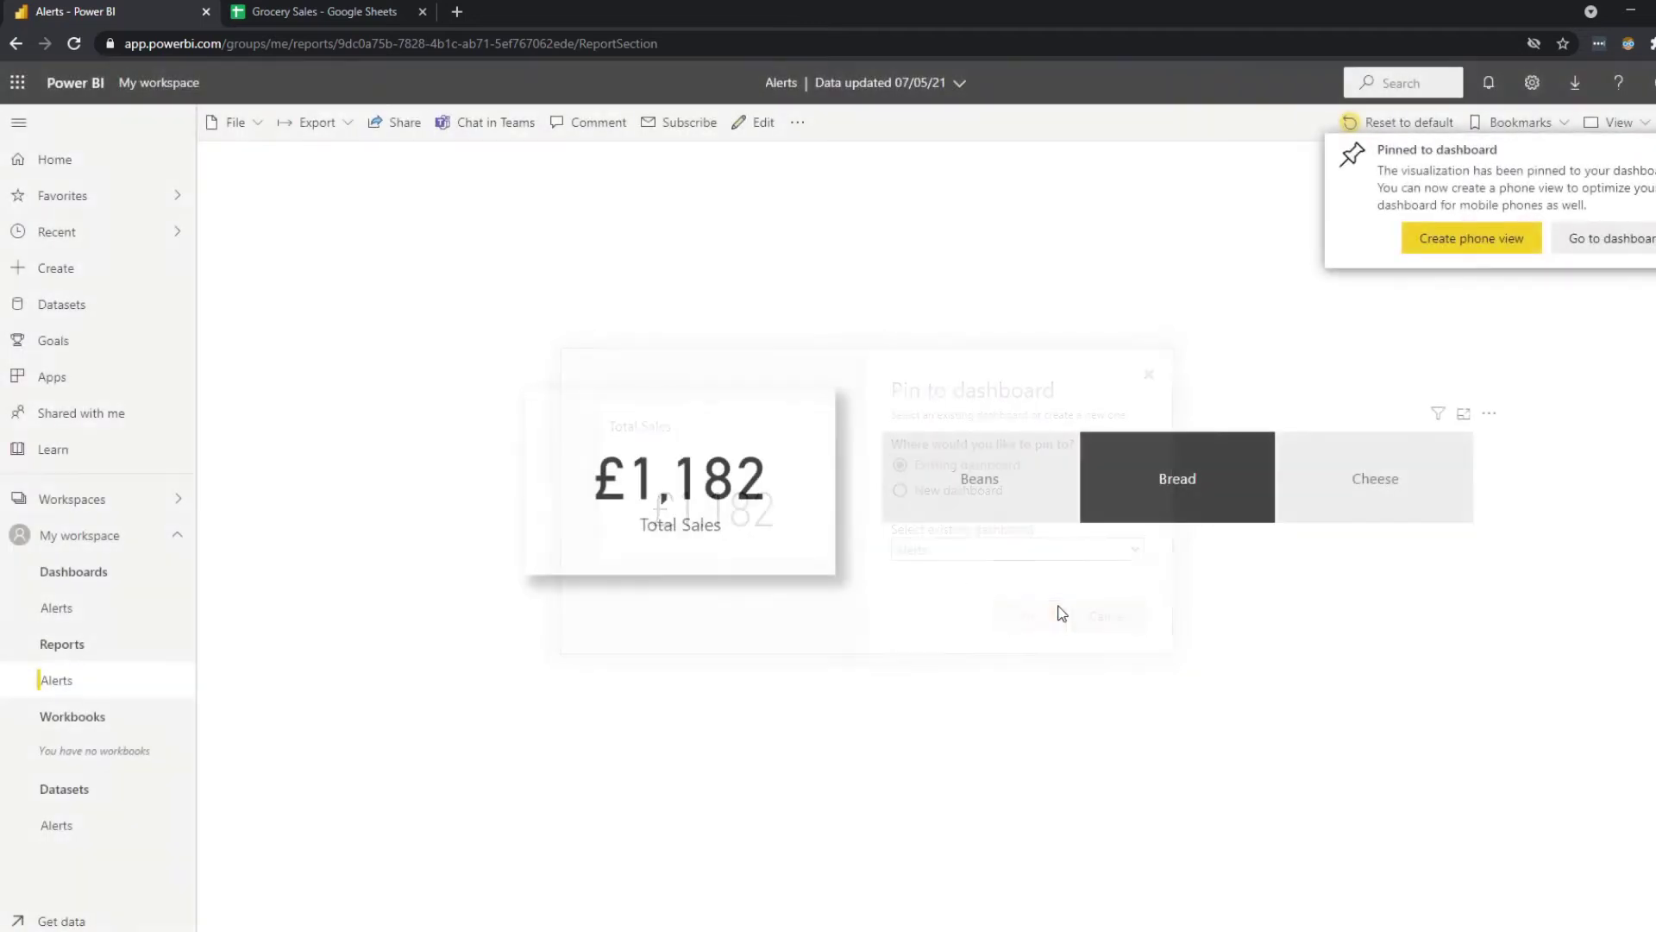
left_click(1391, 488)
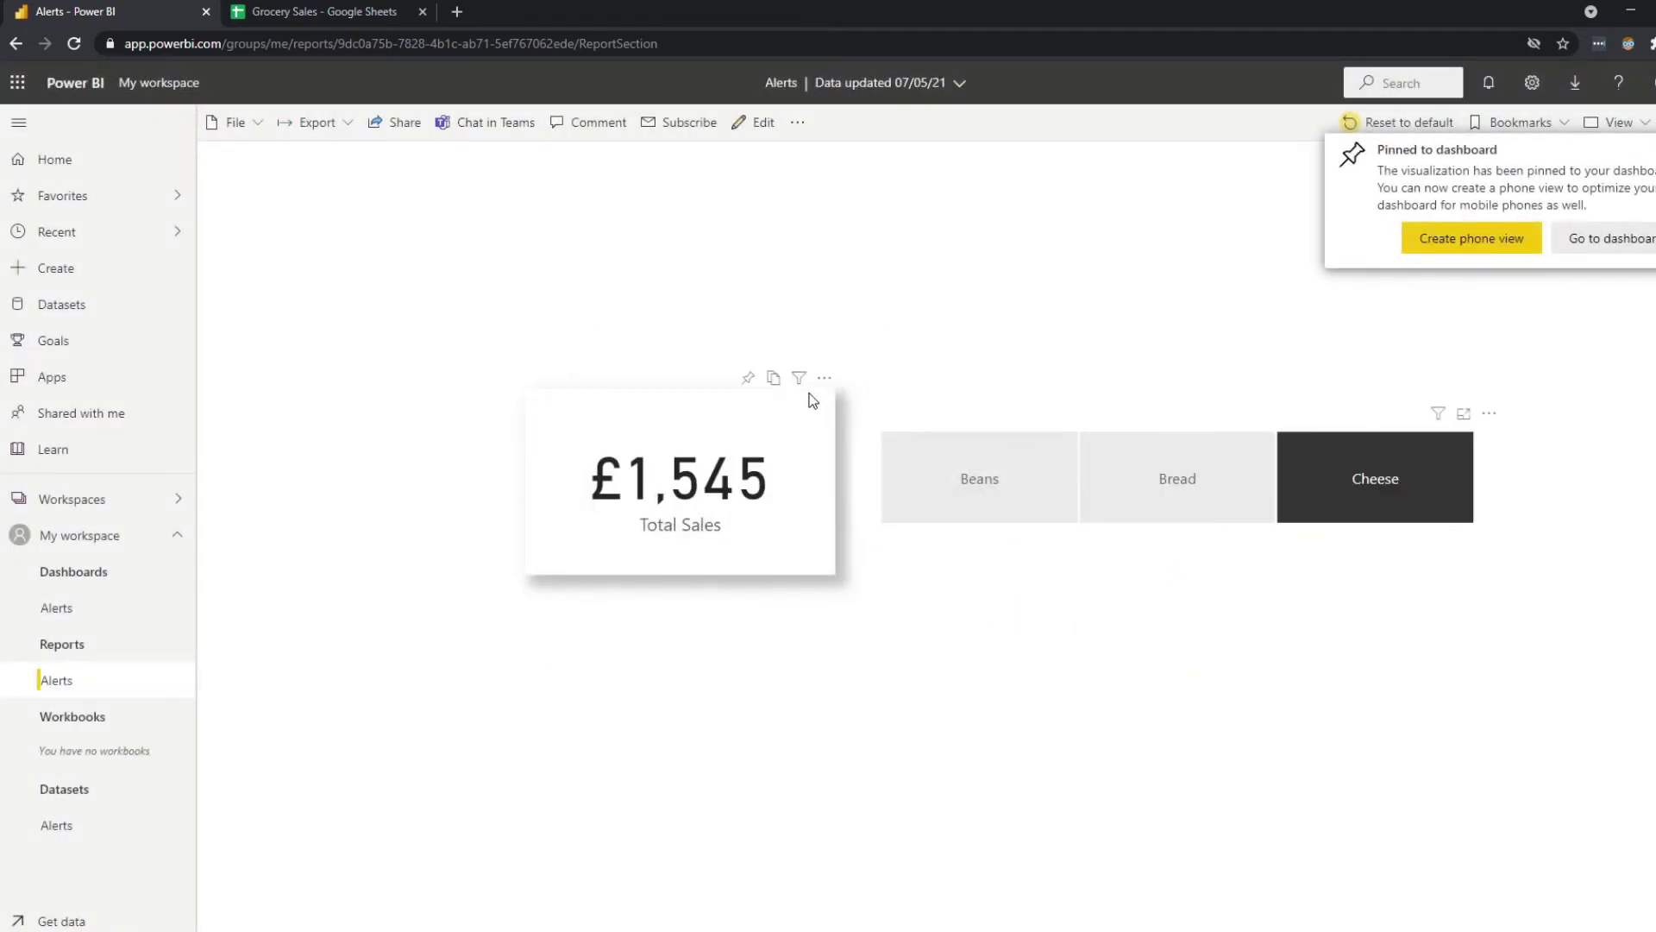
left_click(748, 378)
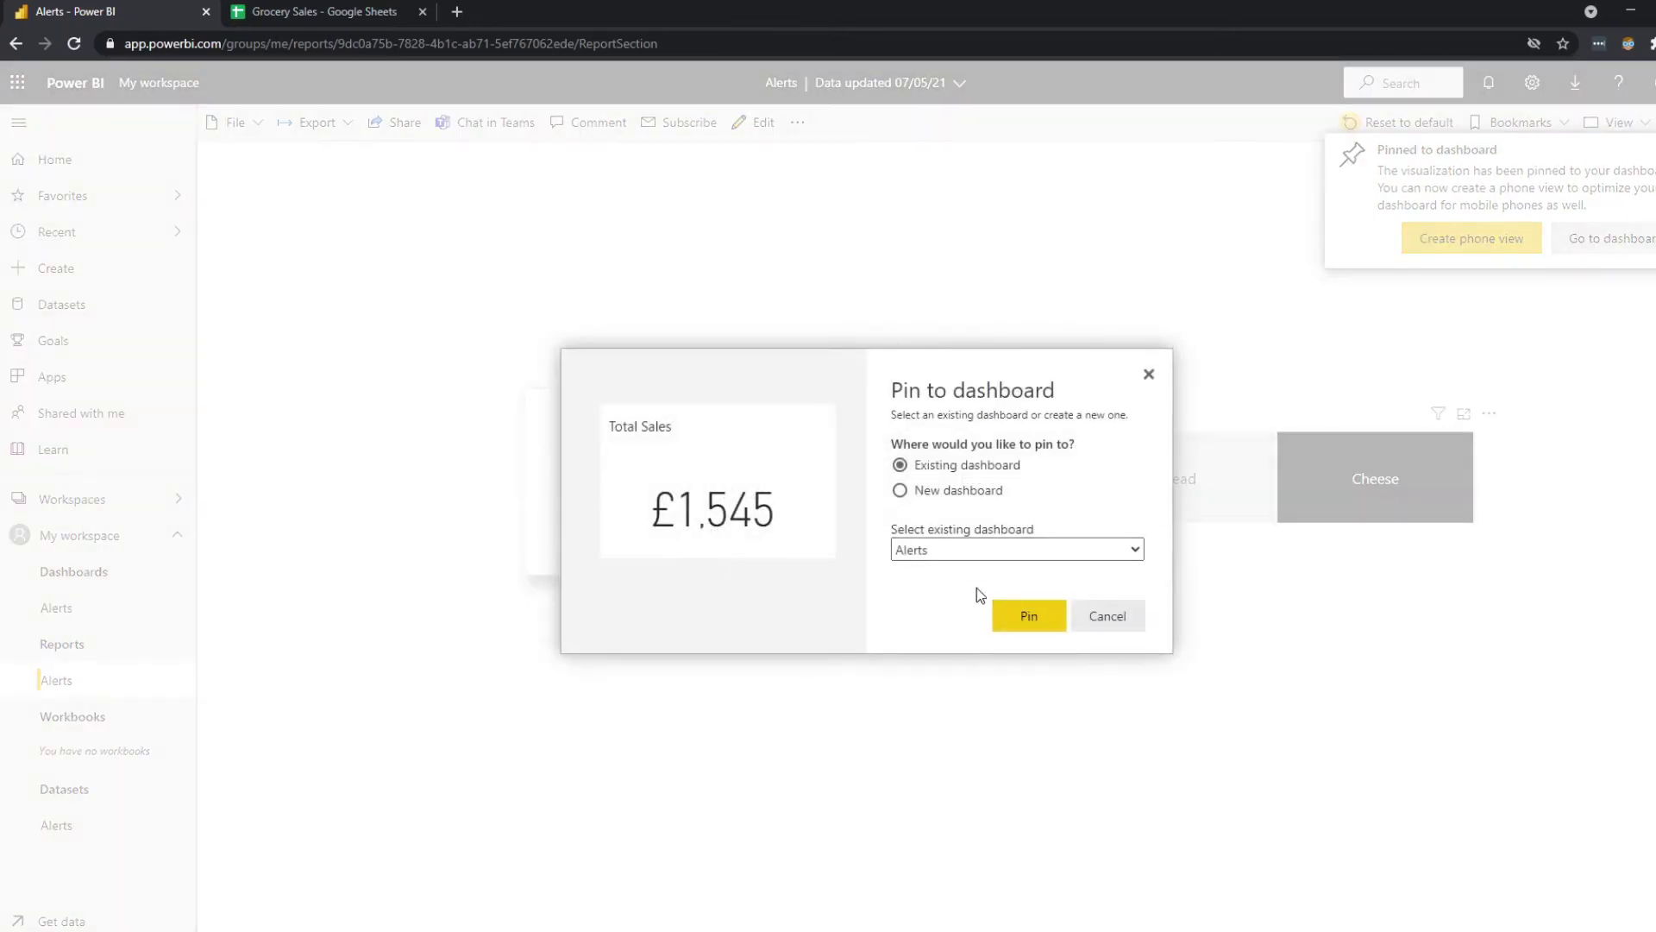
left_click(1029, 616)
left_click(89, 621)
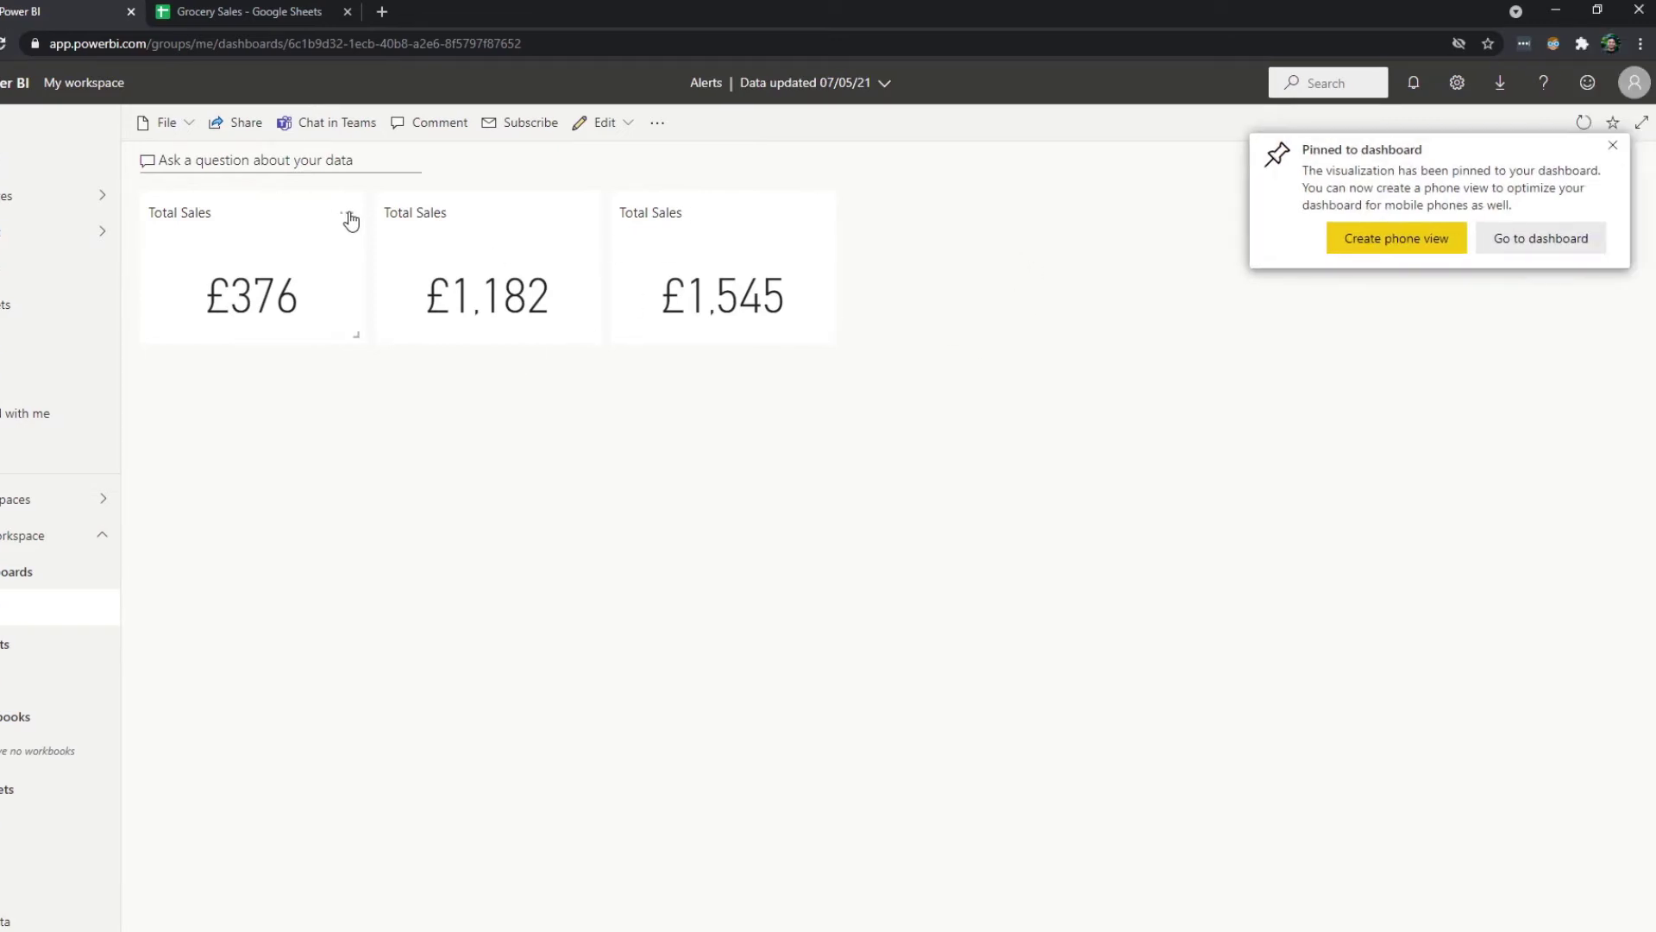
Retitle the first dashboard tile 'Total Sales - Beans'.
left_click(349, 214)
left_click(466, 488)
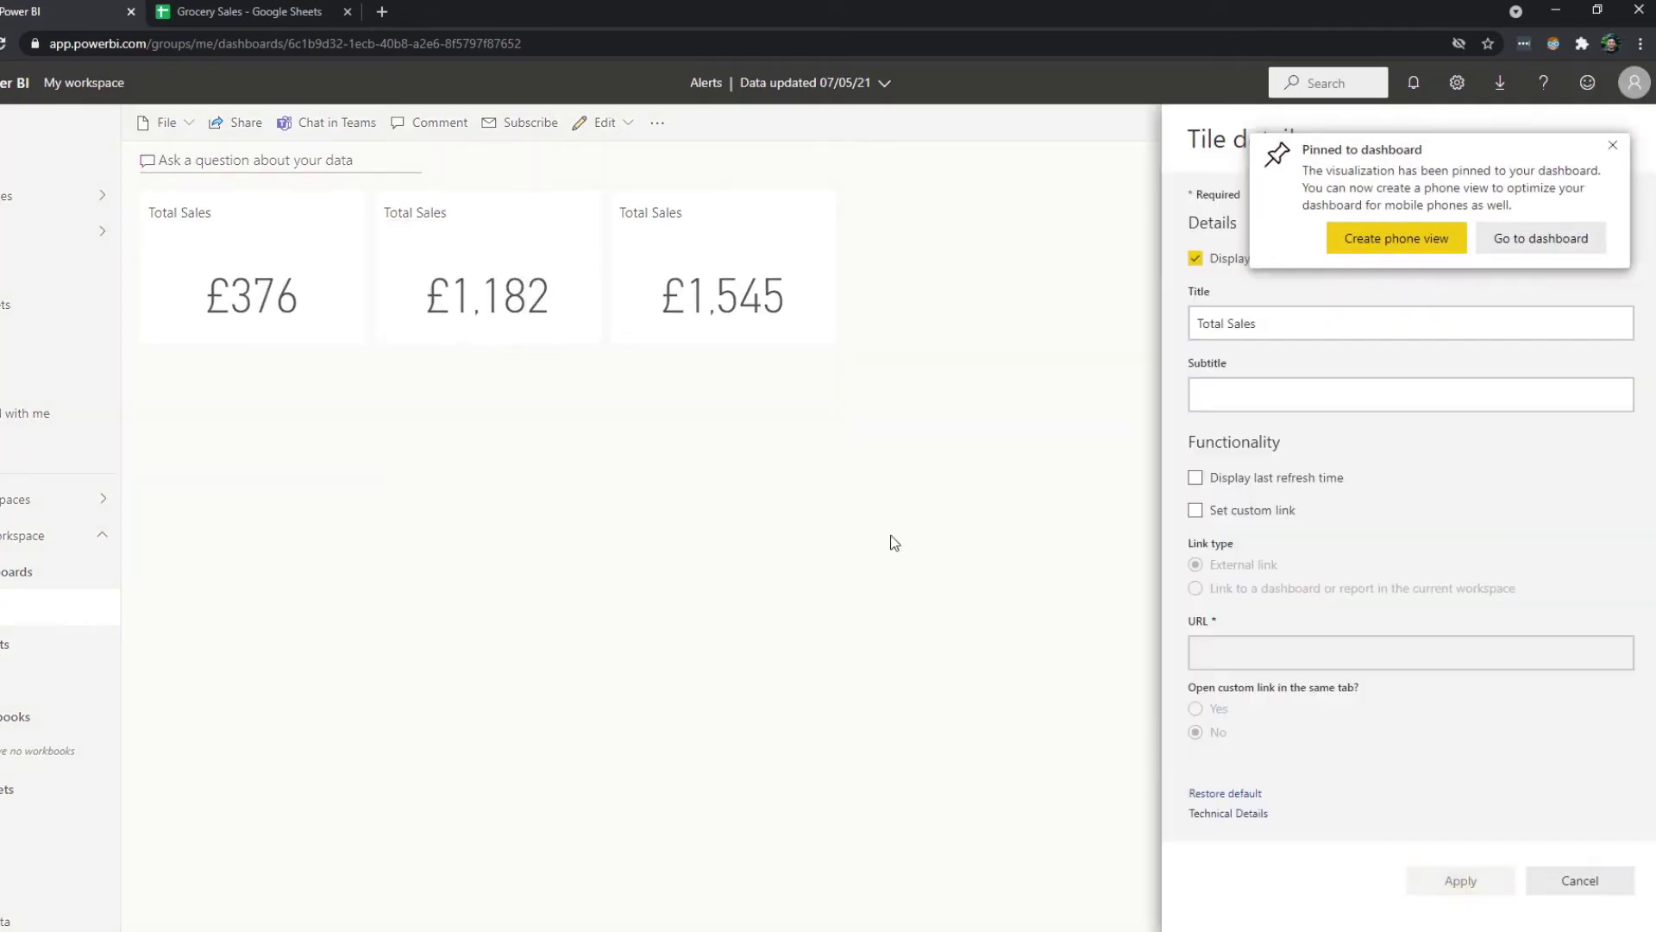
left_click(1344, 323)
type("- ")
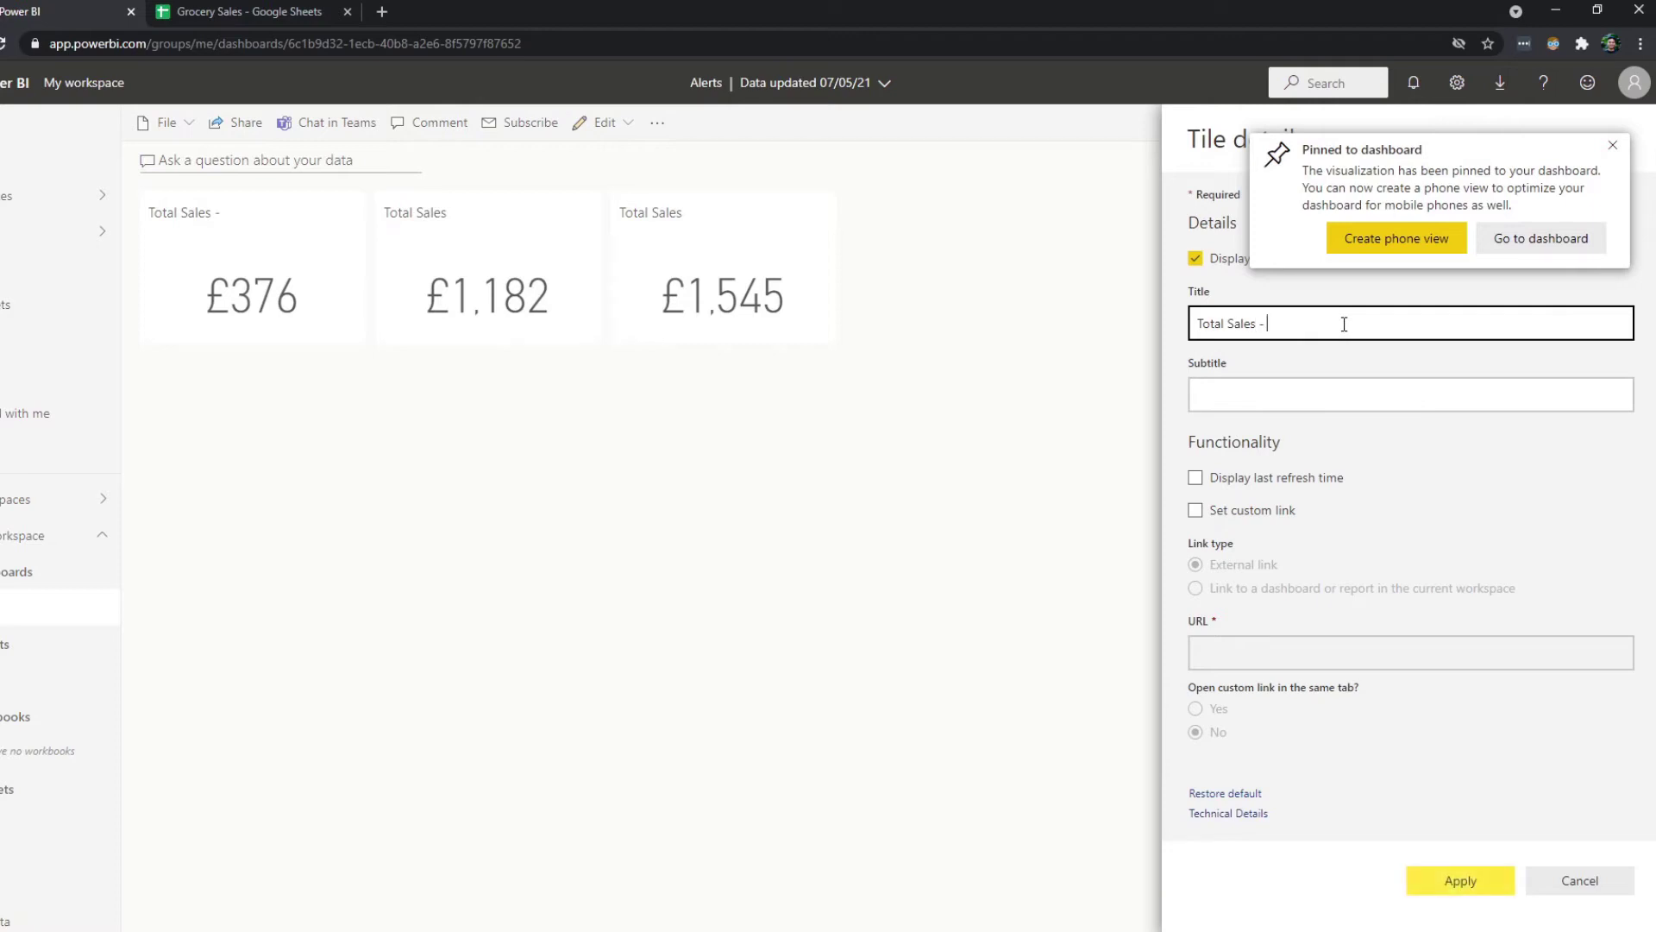
type("Beans")
left_click(1428, 879)
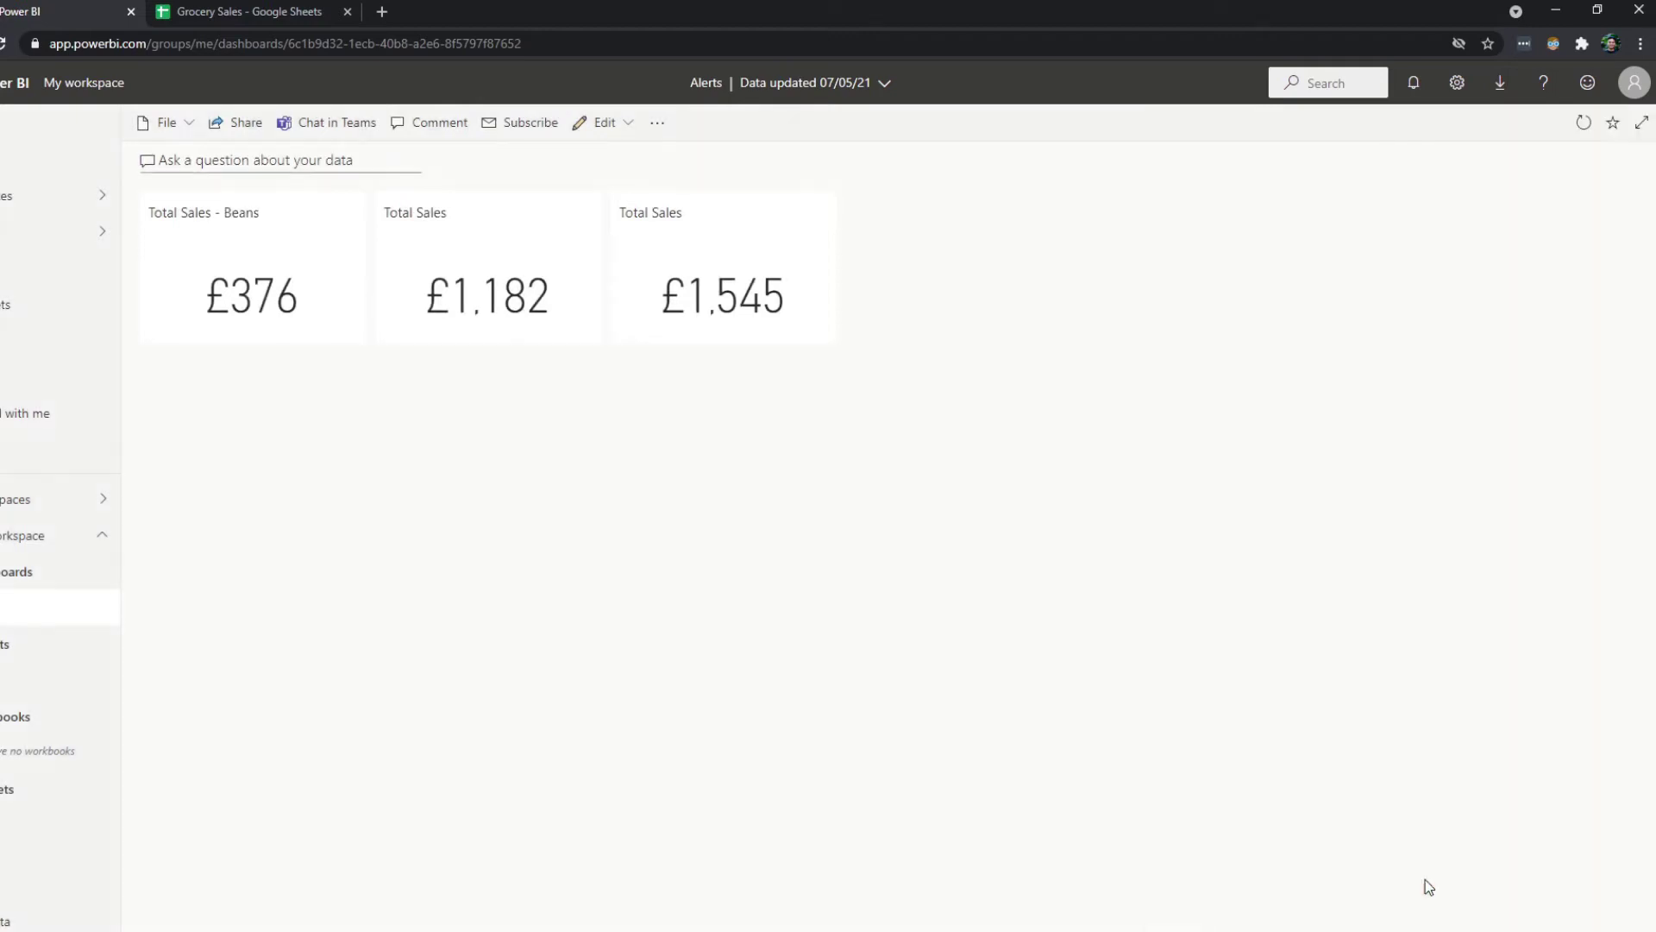
Retitle the second dashboard tile 'Total Sales - Bread'.
left_click(44, 680)
left_click(30, 621)
left_click(576, 225)
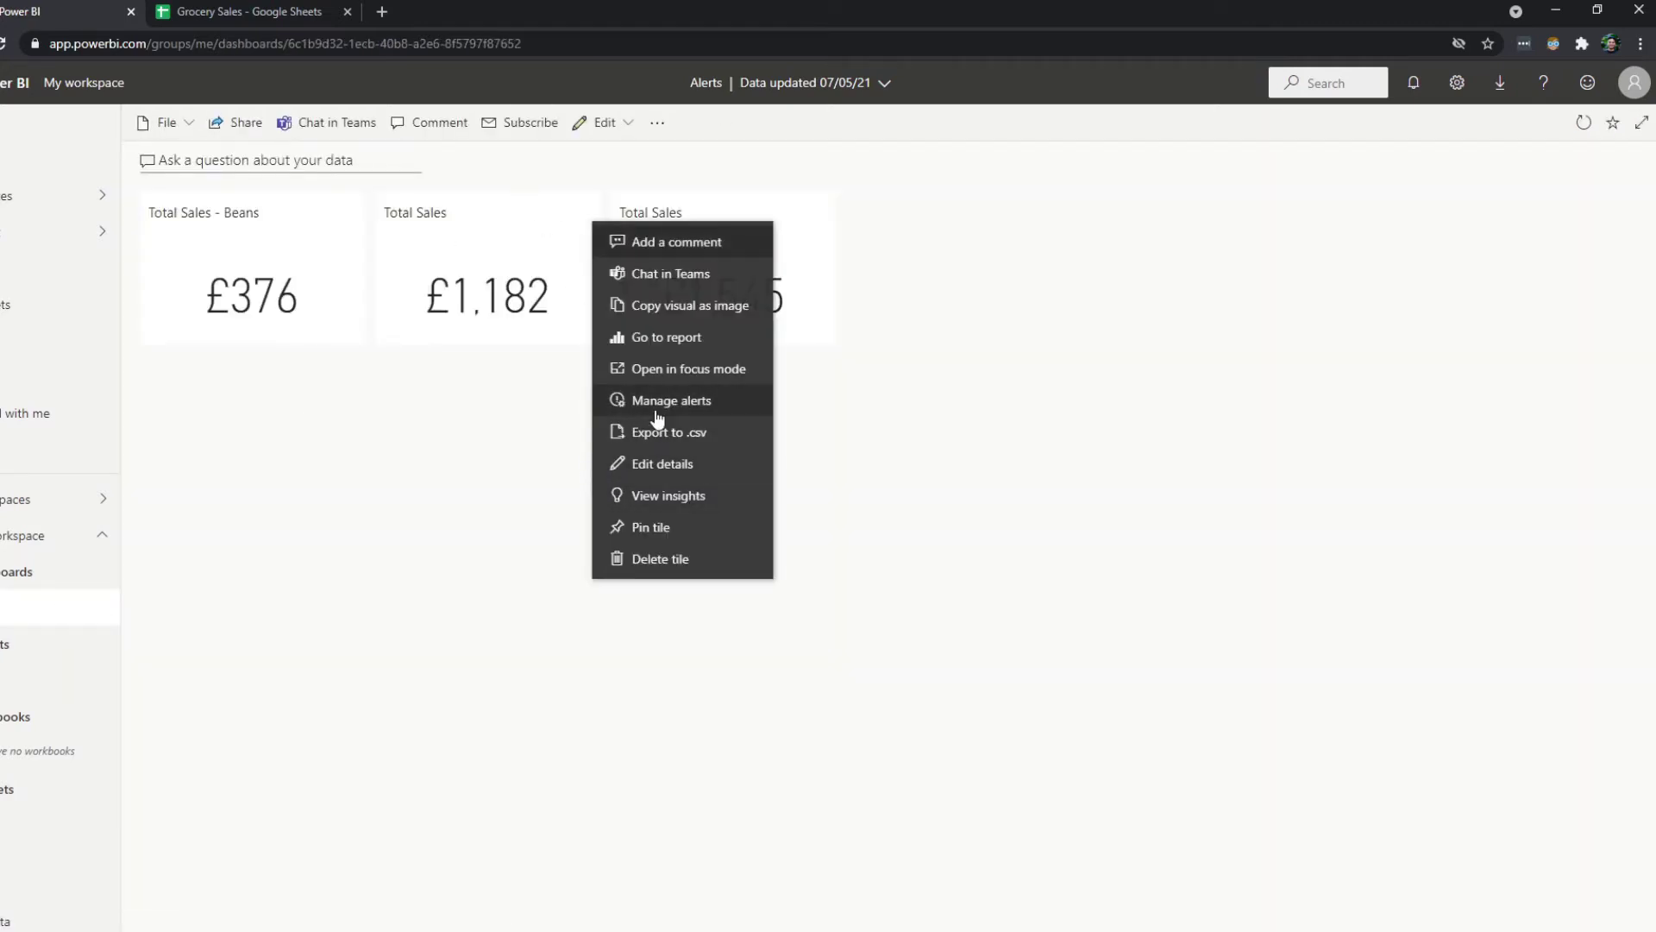
left_click(651, 464)
left_click(1257, 325)
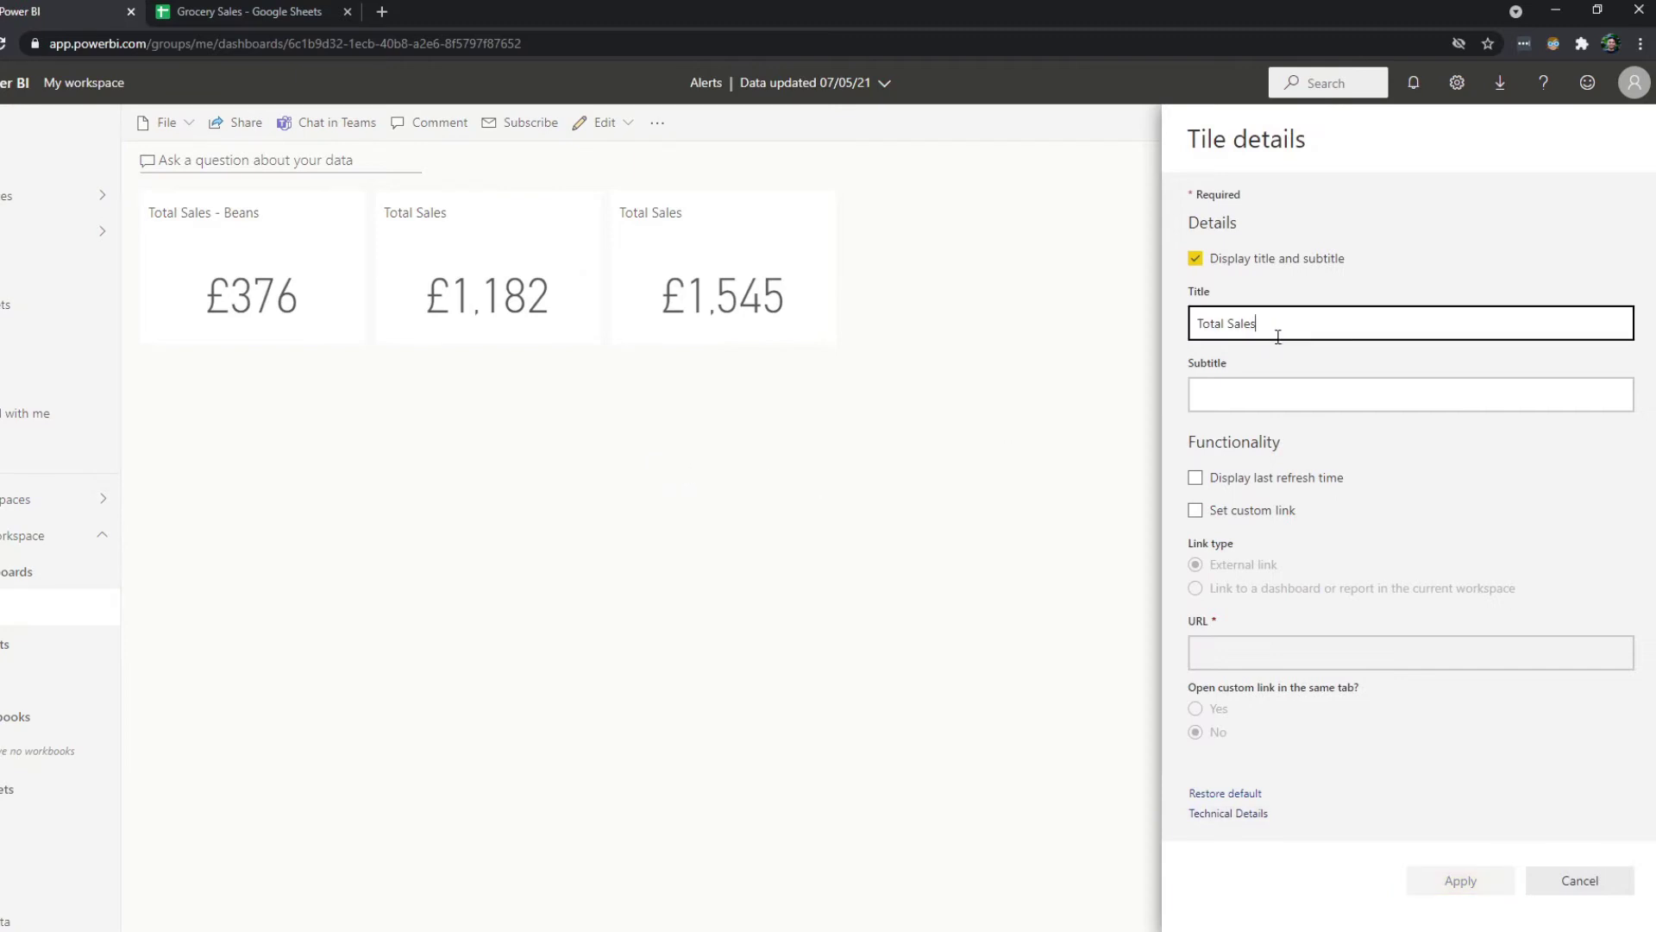
type("- Bread")
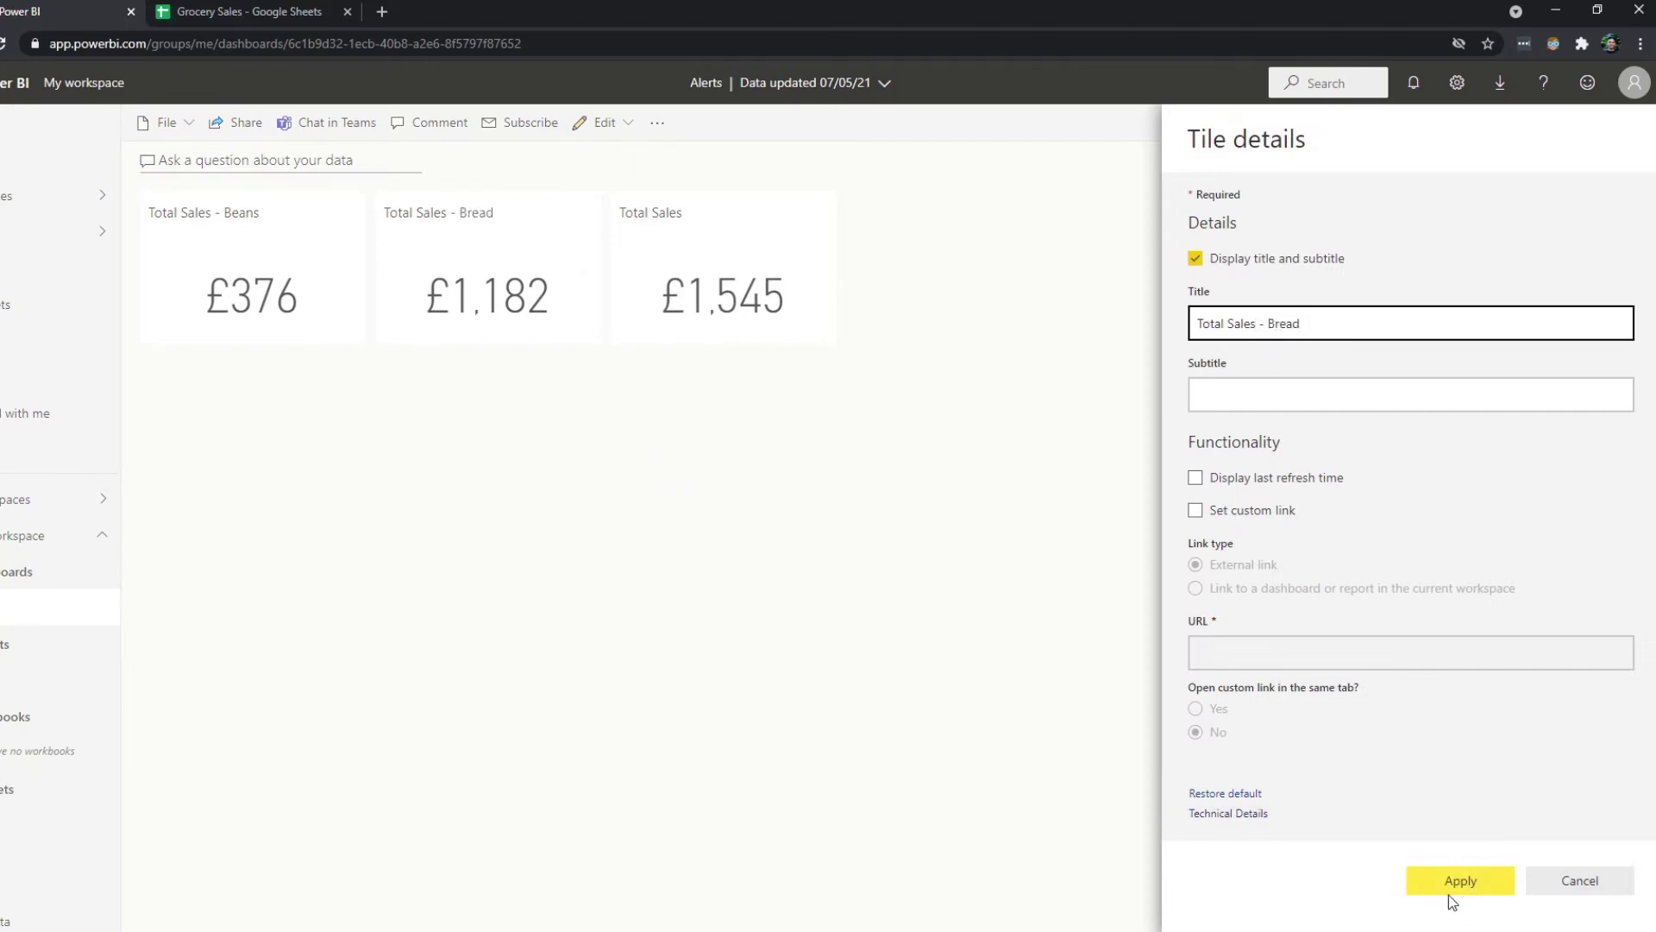
left_click(1453, 889)
Retitle the third dashboard tile 'Total Sales - Cheese'.
left_click(820, 216)
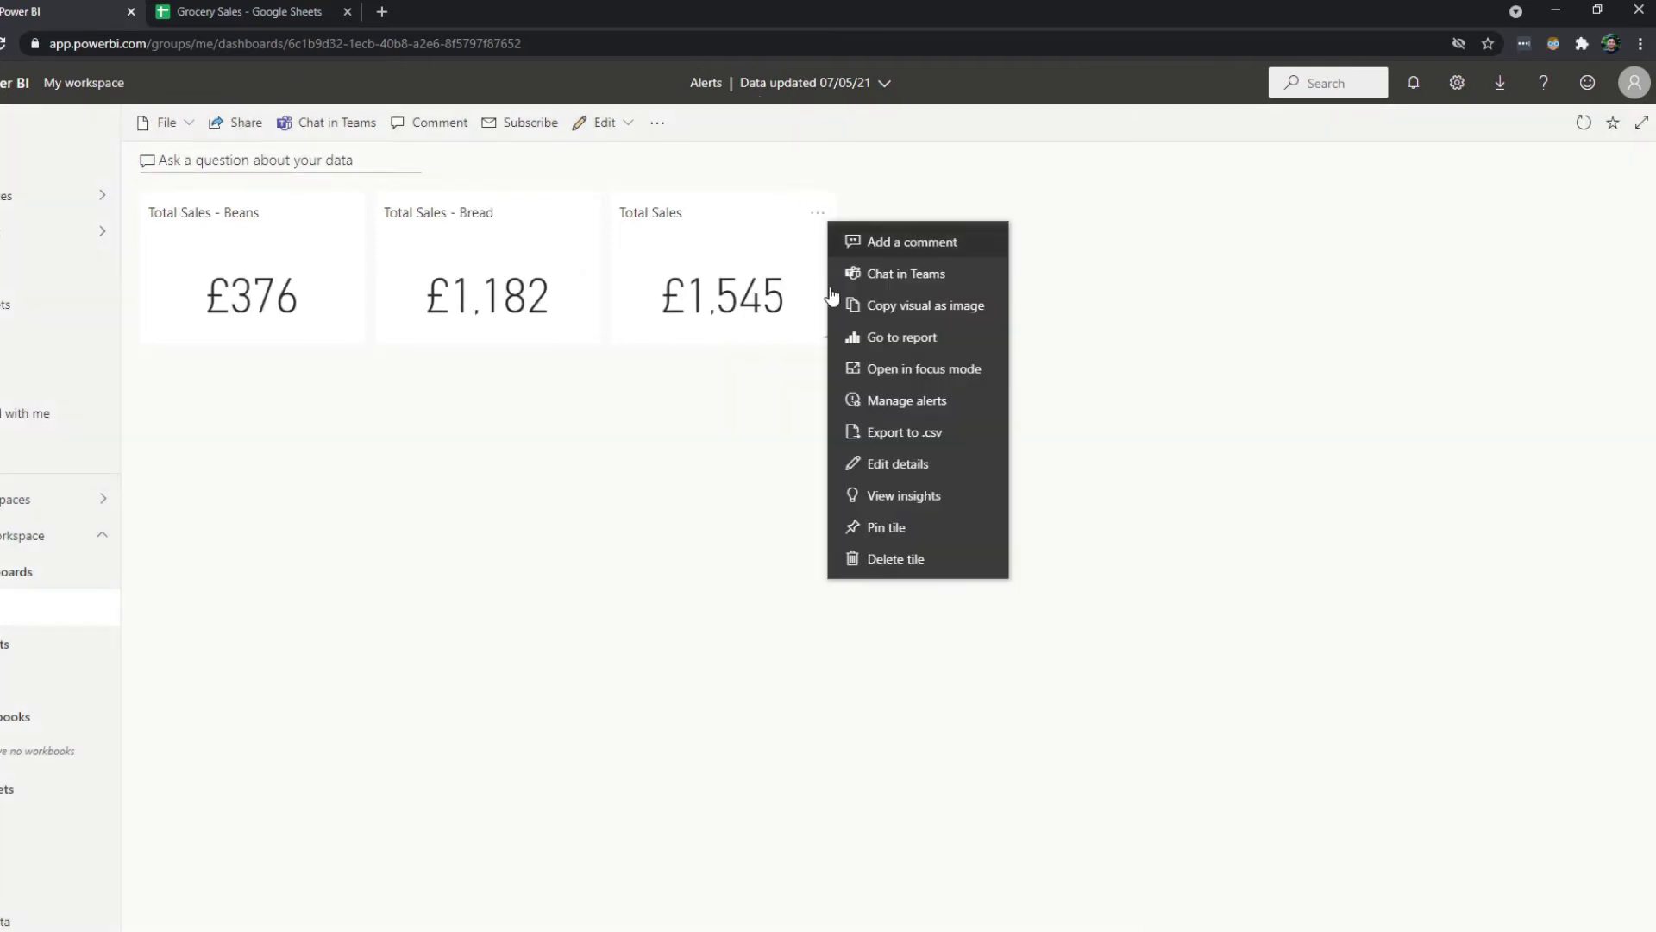
left_click(853, 463)
left_click(1359, 336)
type("- Chees")
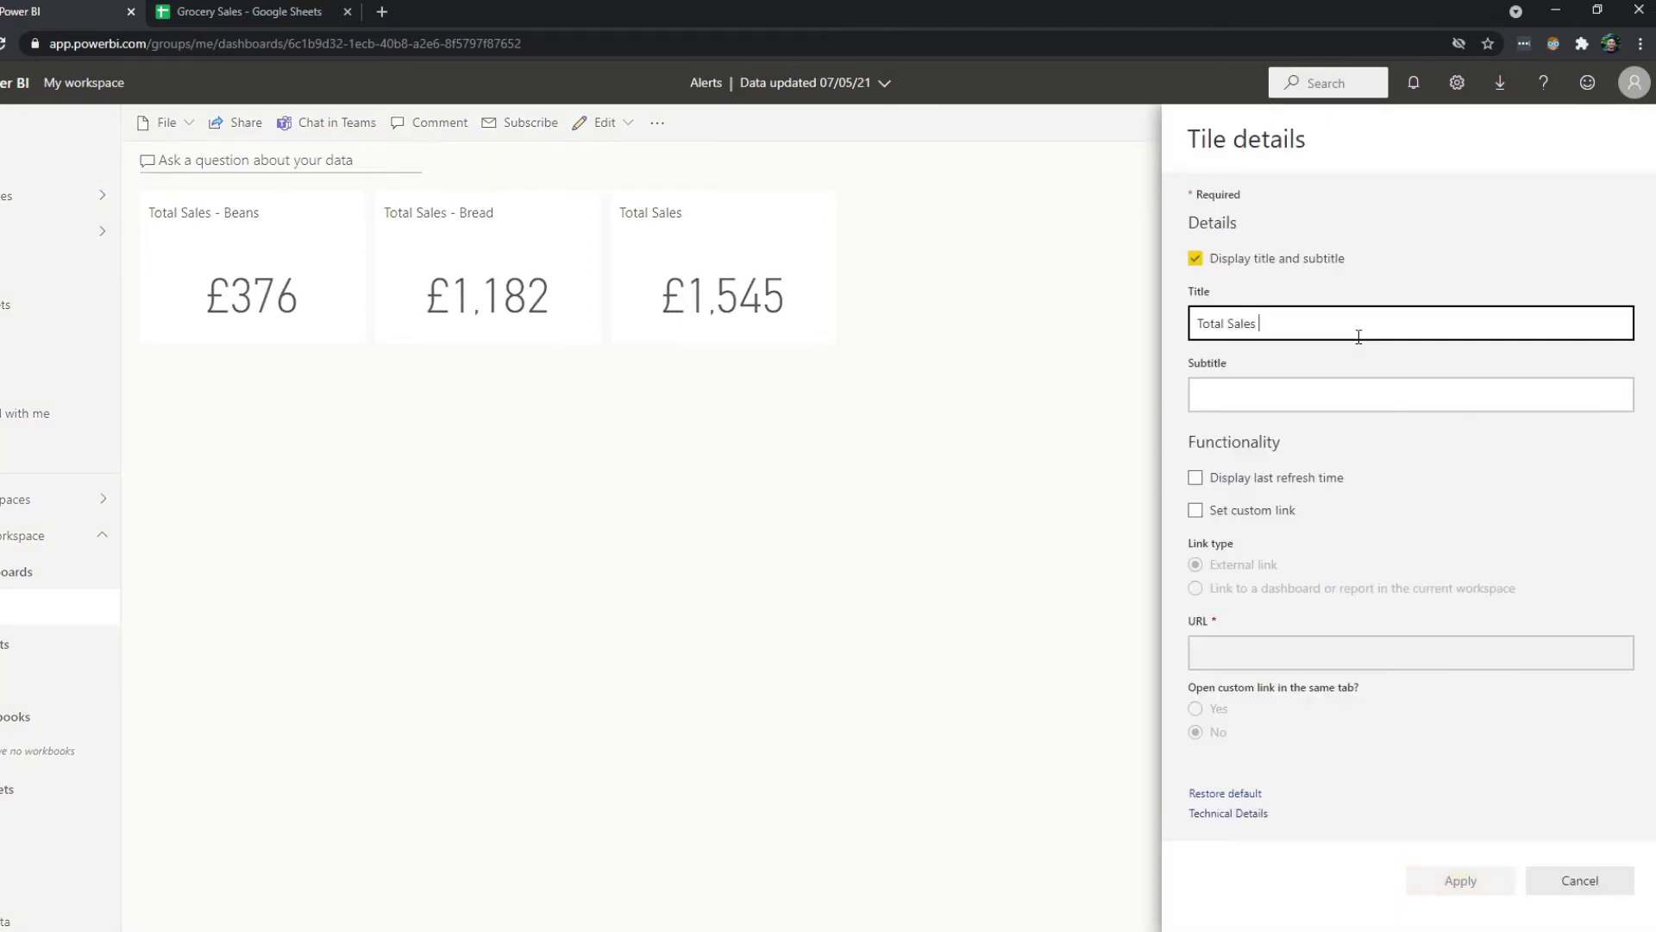
type("e")
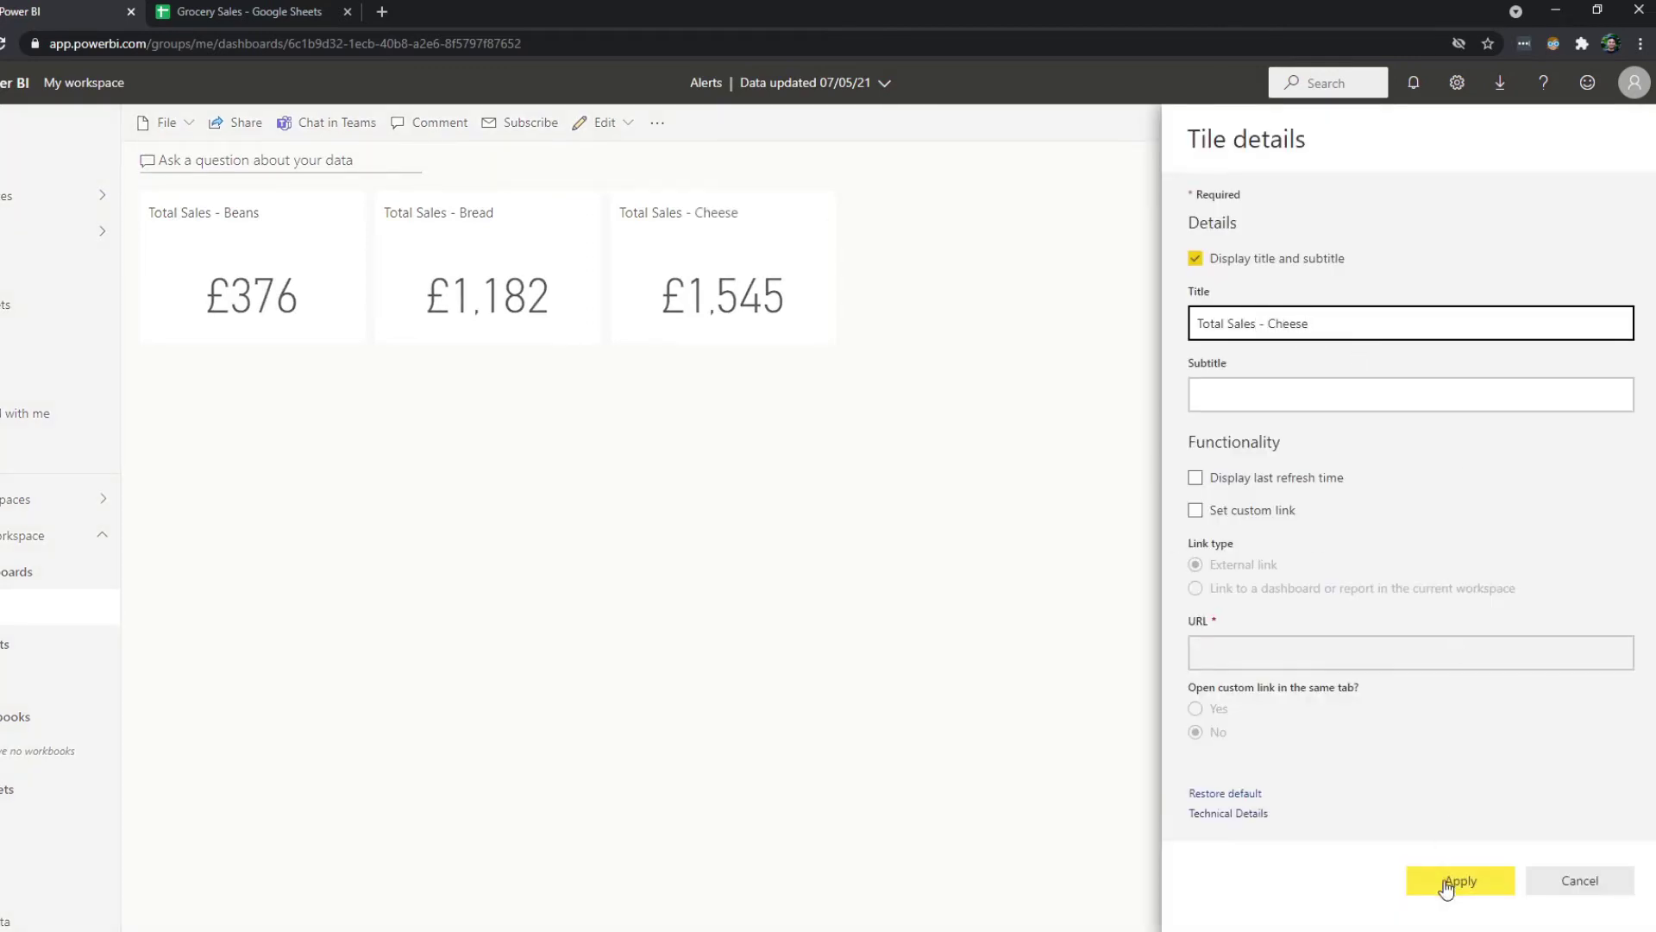
left_click(1449, 882)
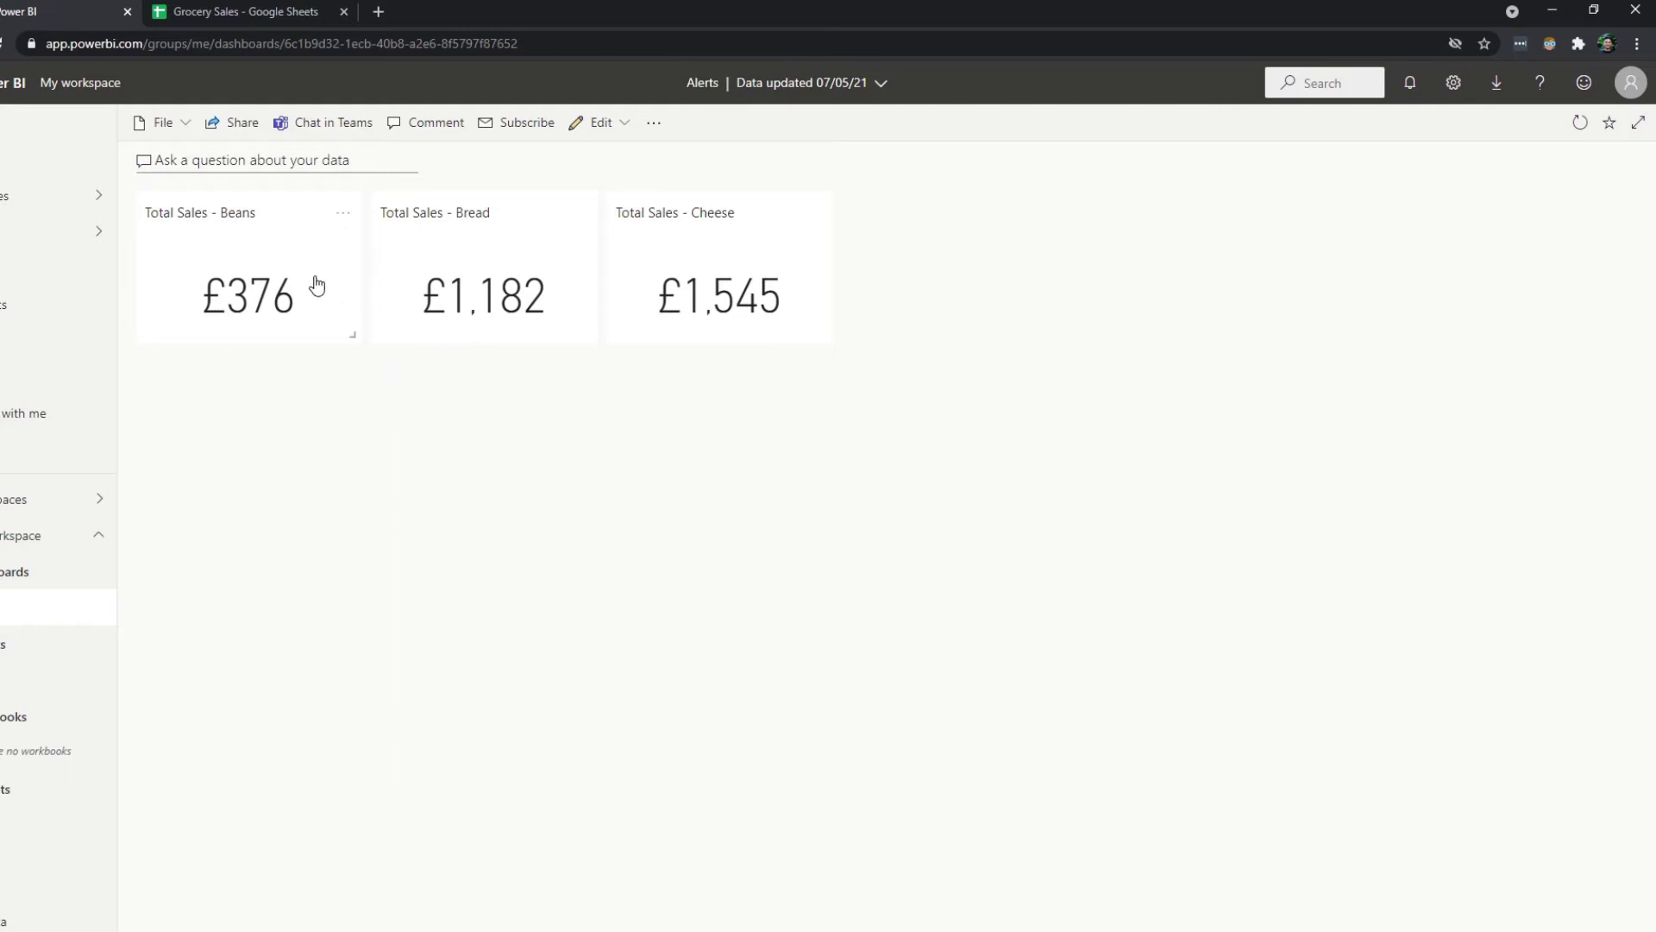
Add and save a Beans tile alert rule with condition Above and threshold 500.
left_click(342, 220)
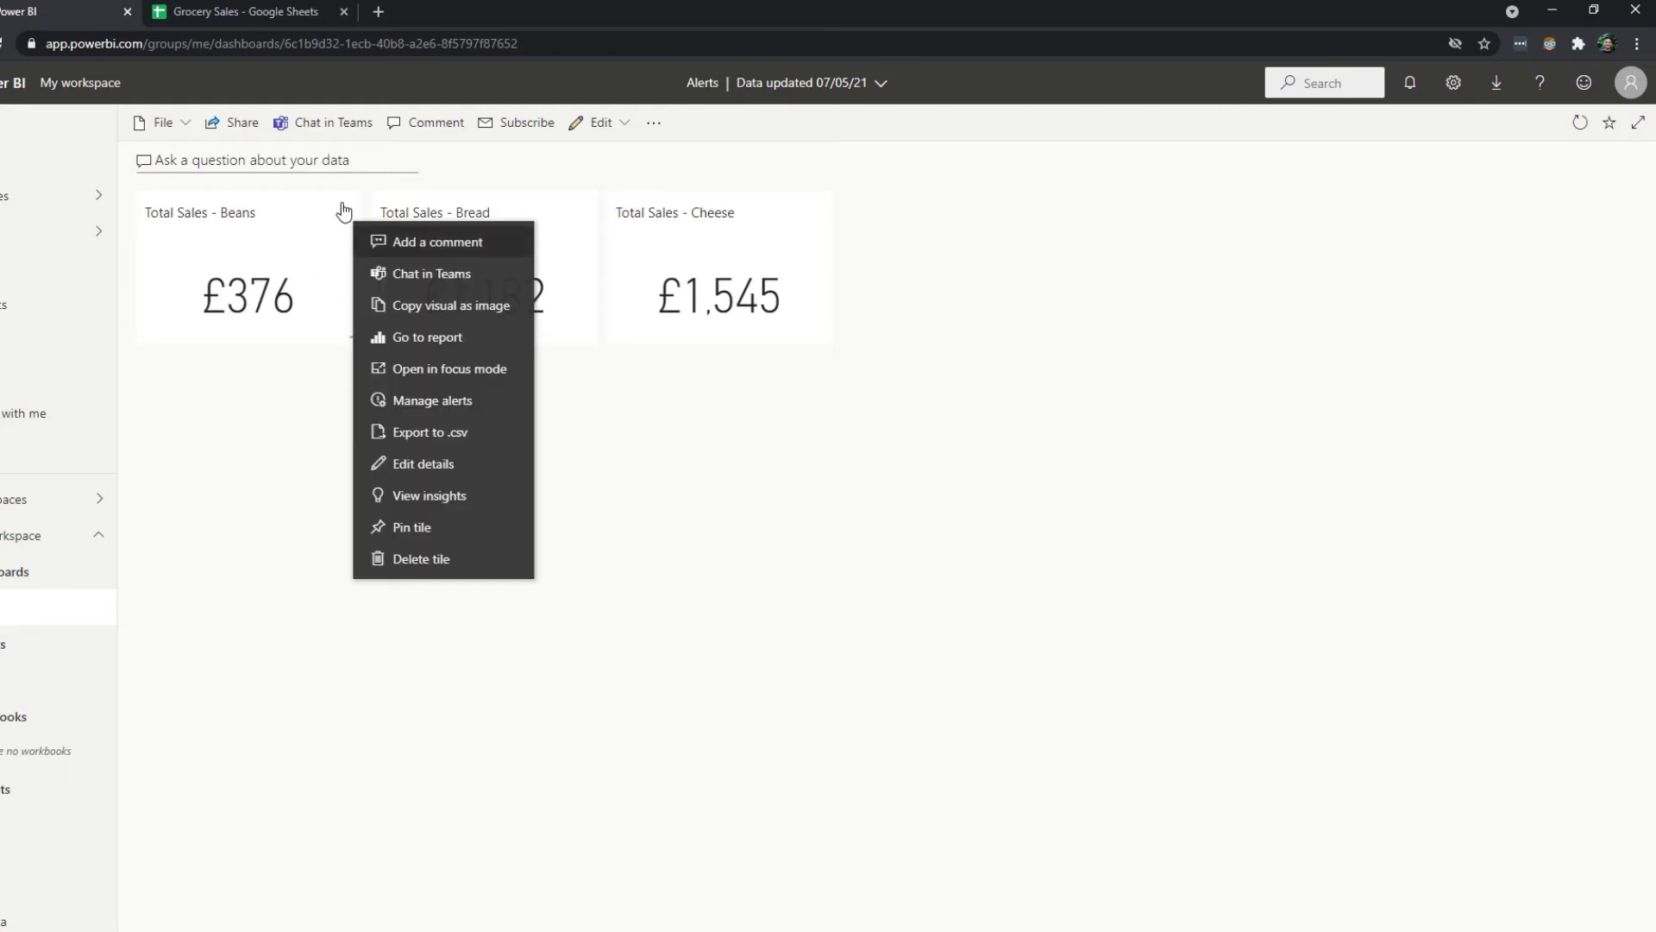
left_click(459, 405)
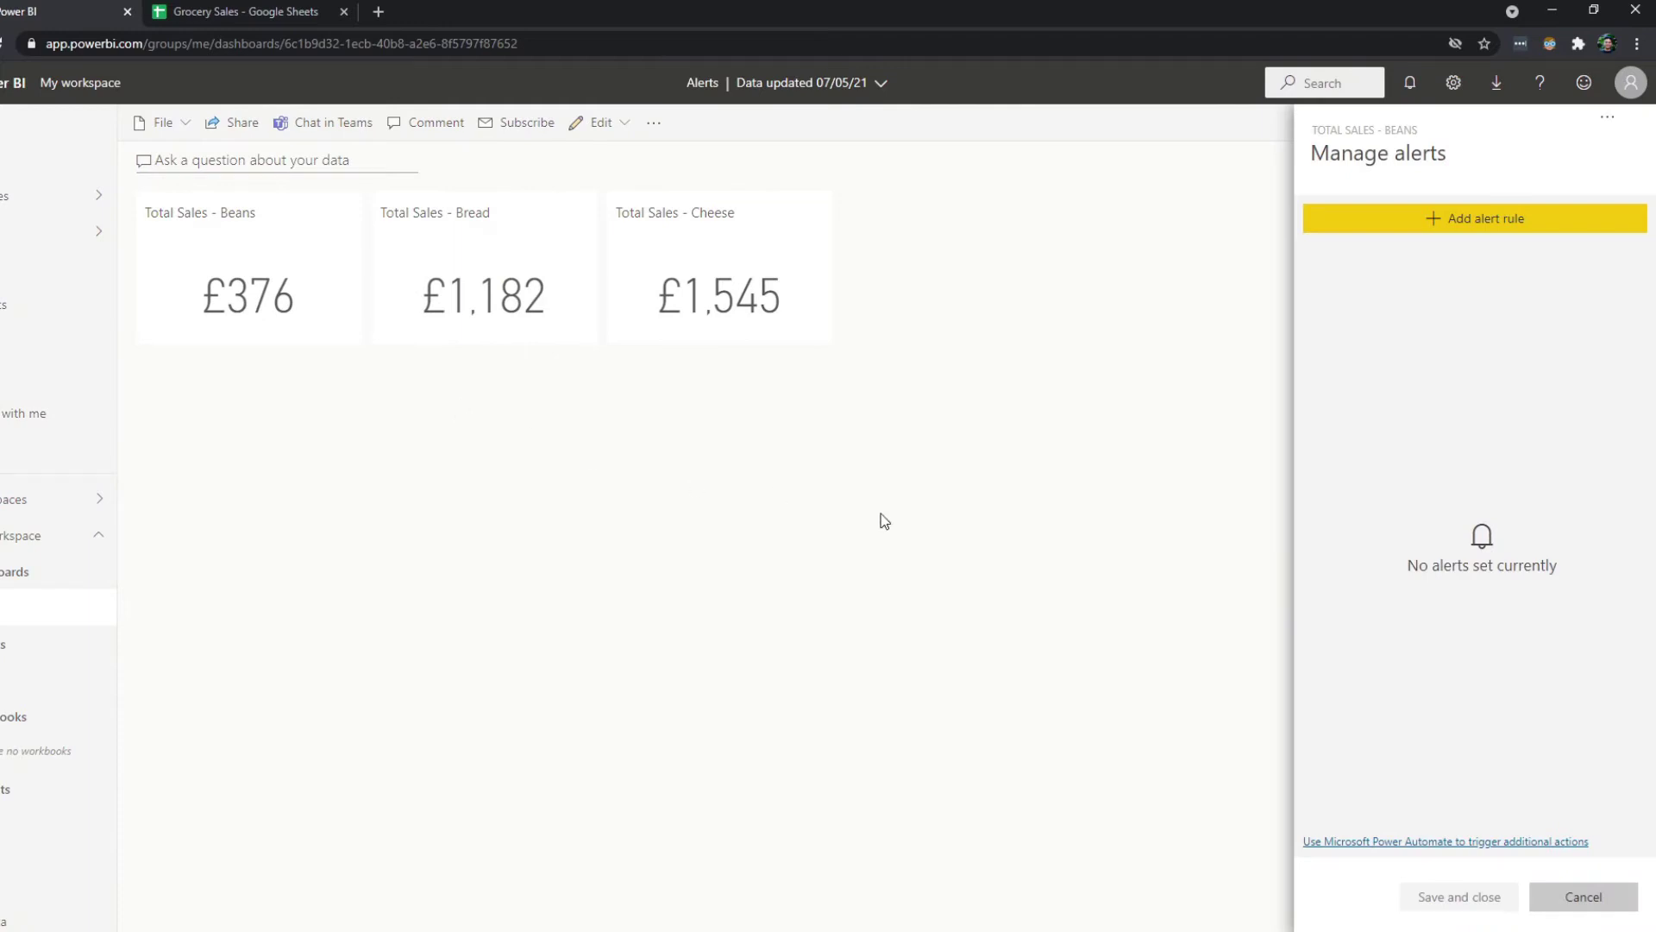
left_click(1432, 226)
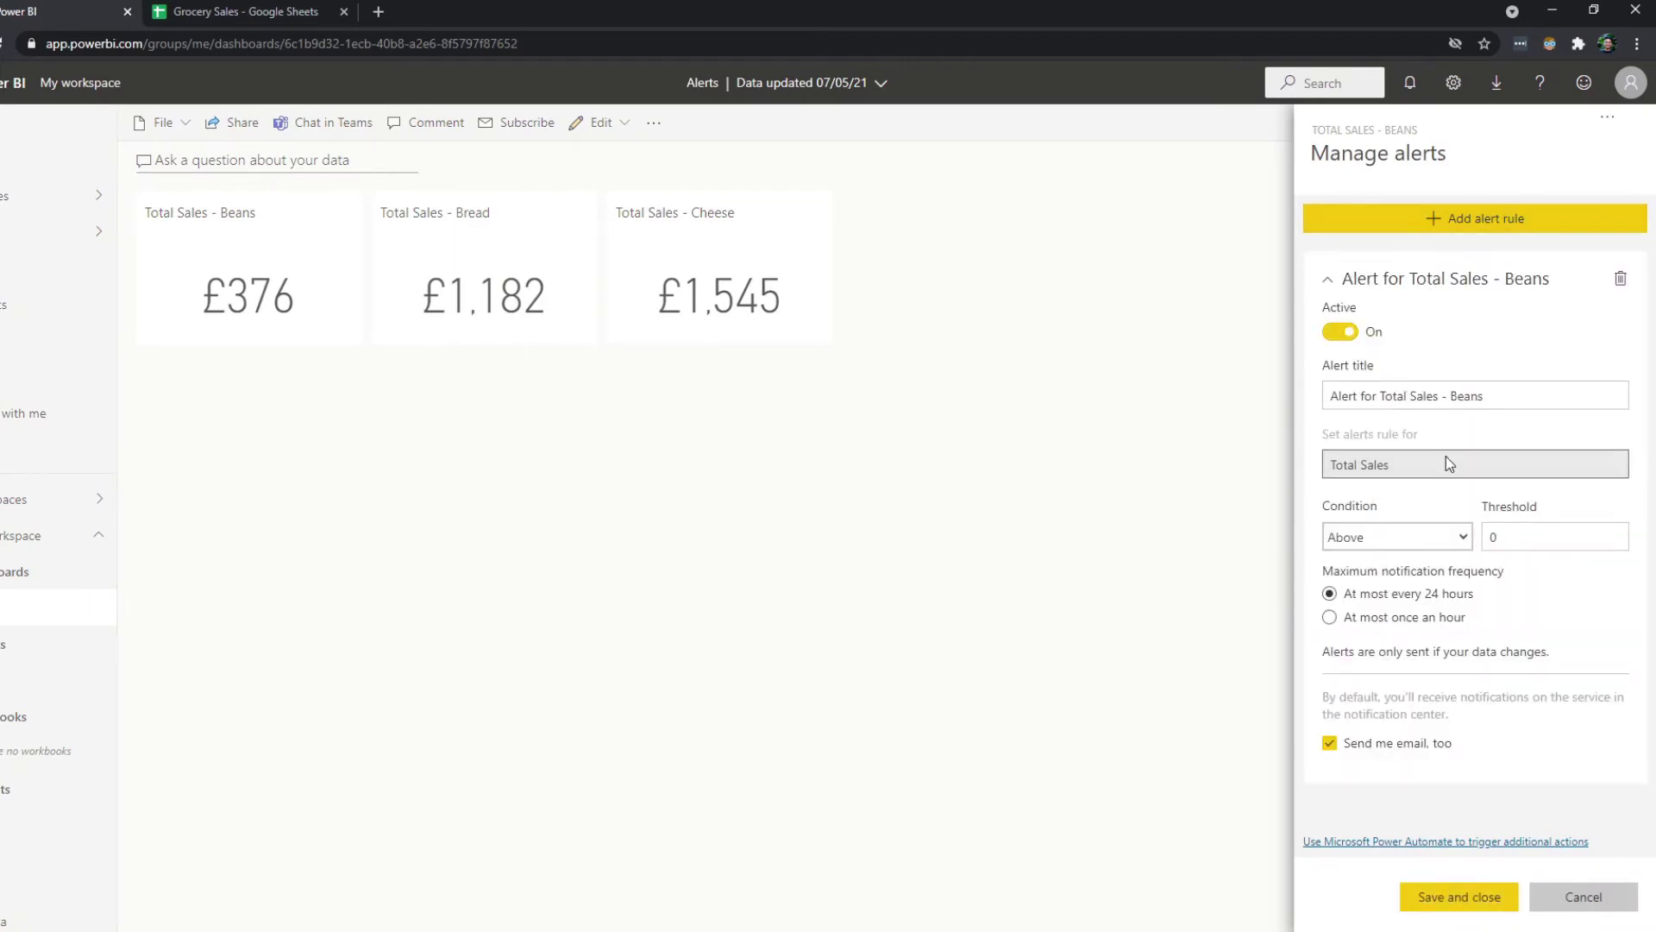
left_click(1399, 537)
left_click(1395, 536)
left_click(1508, 540)
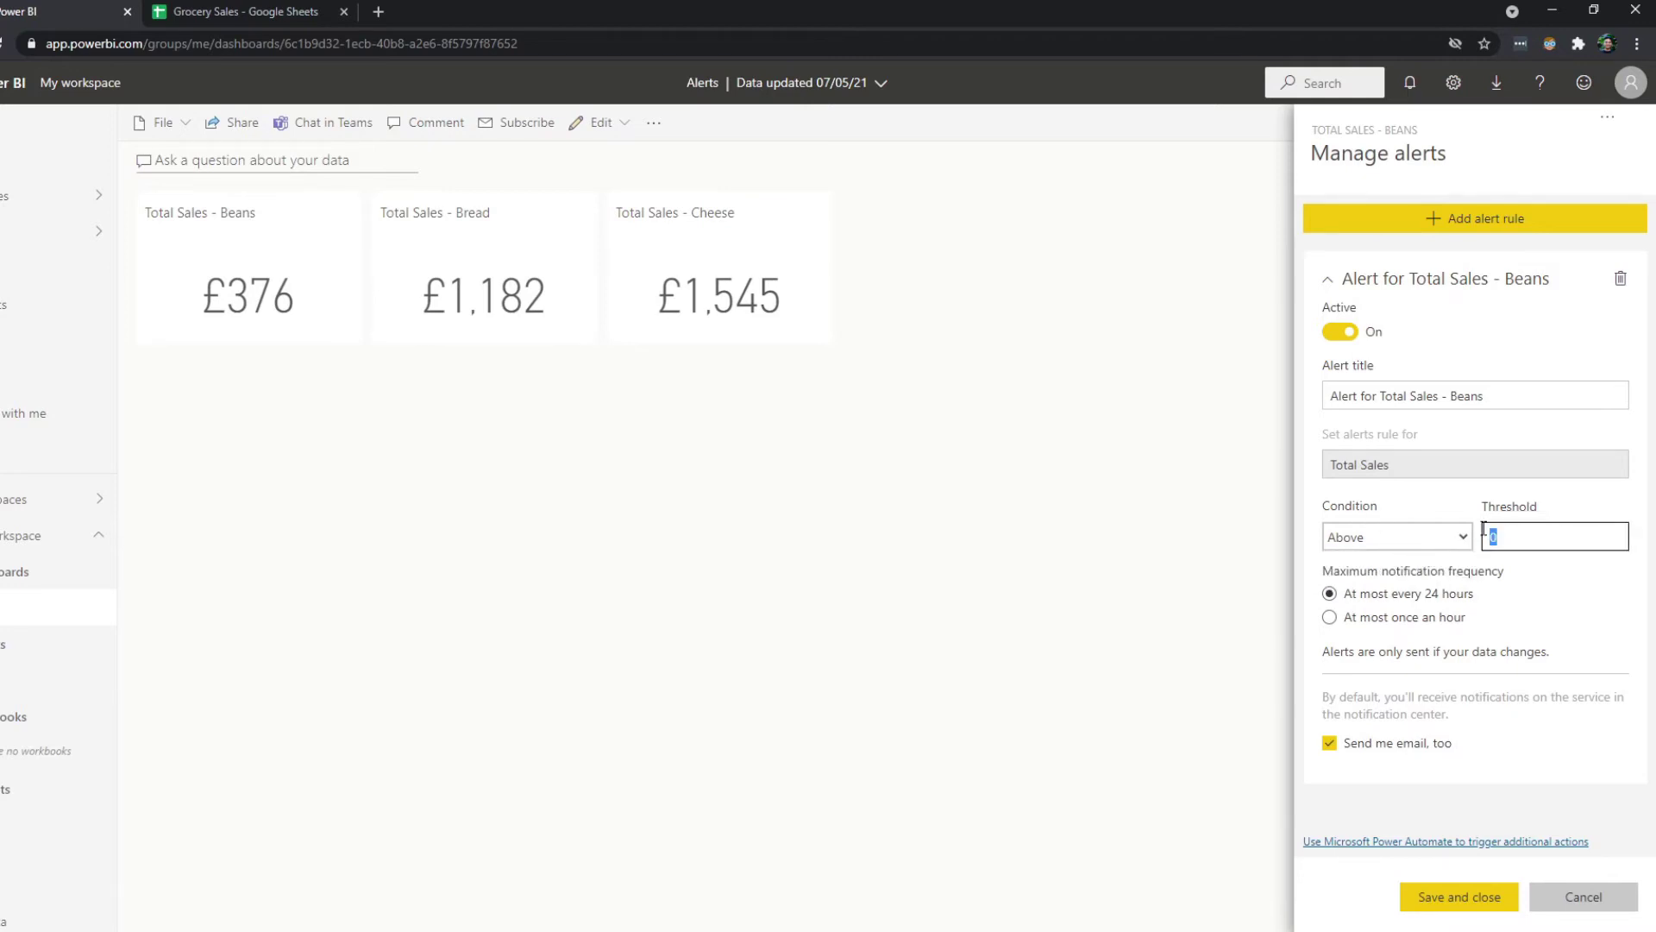
key("BackSpace")
type("500")
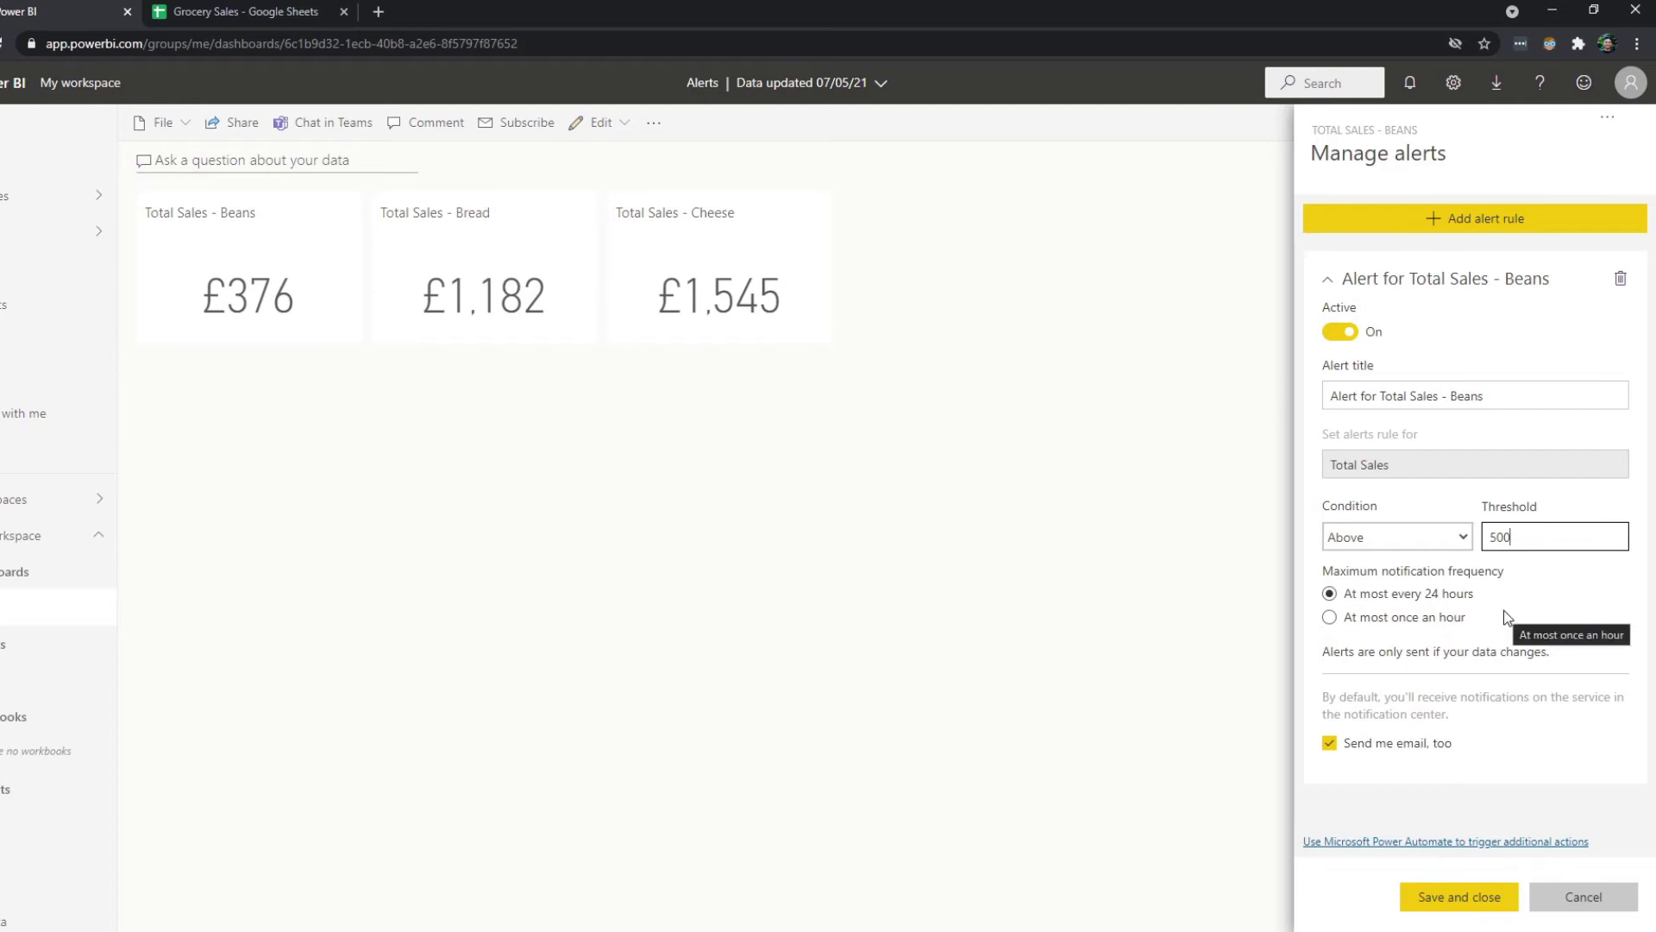
left_click(1472, 901)
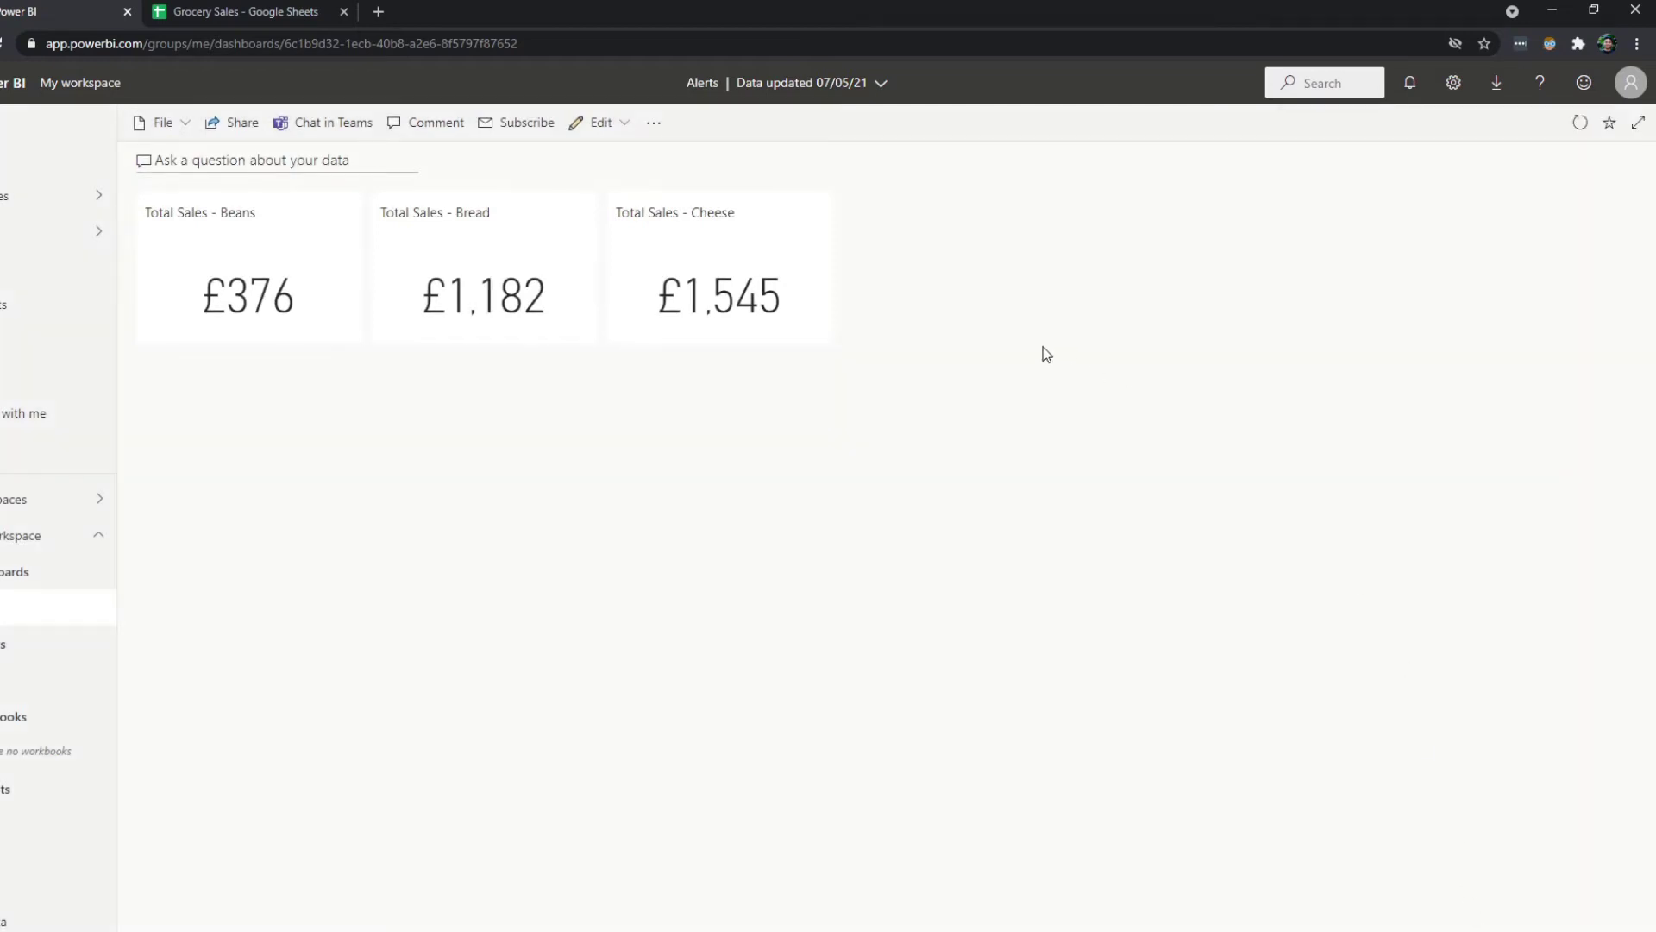
Reopen the Beans tile's above-500 alert rule and launch Power Automate for additional actions.
left_click(346, 213)
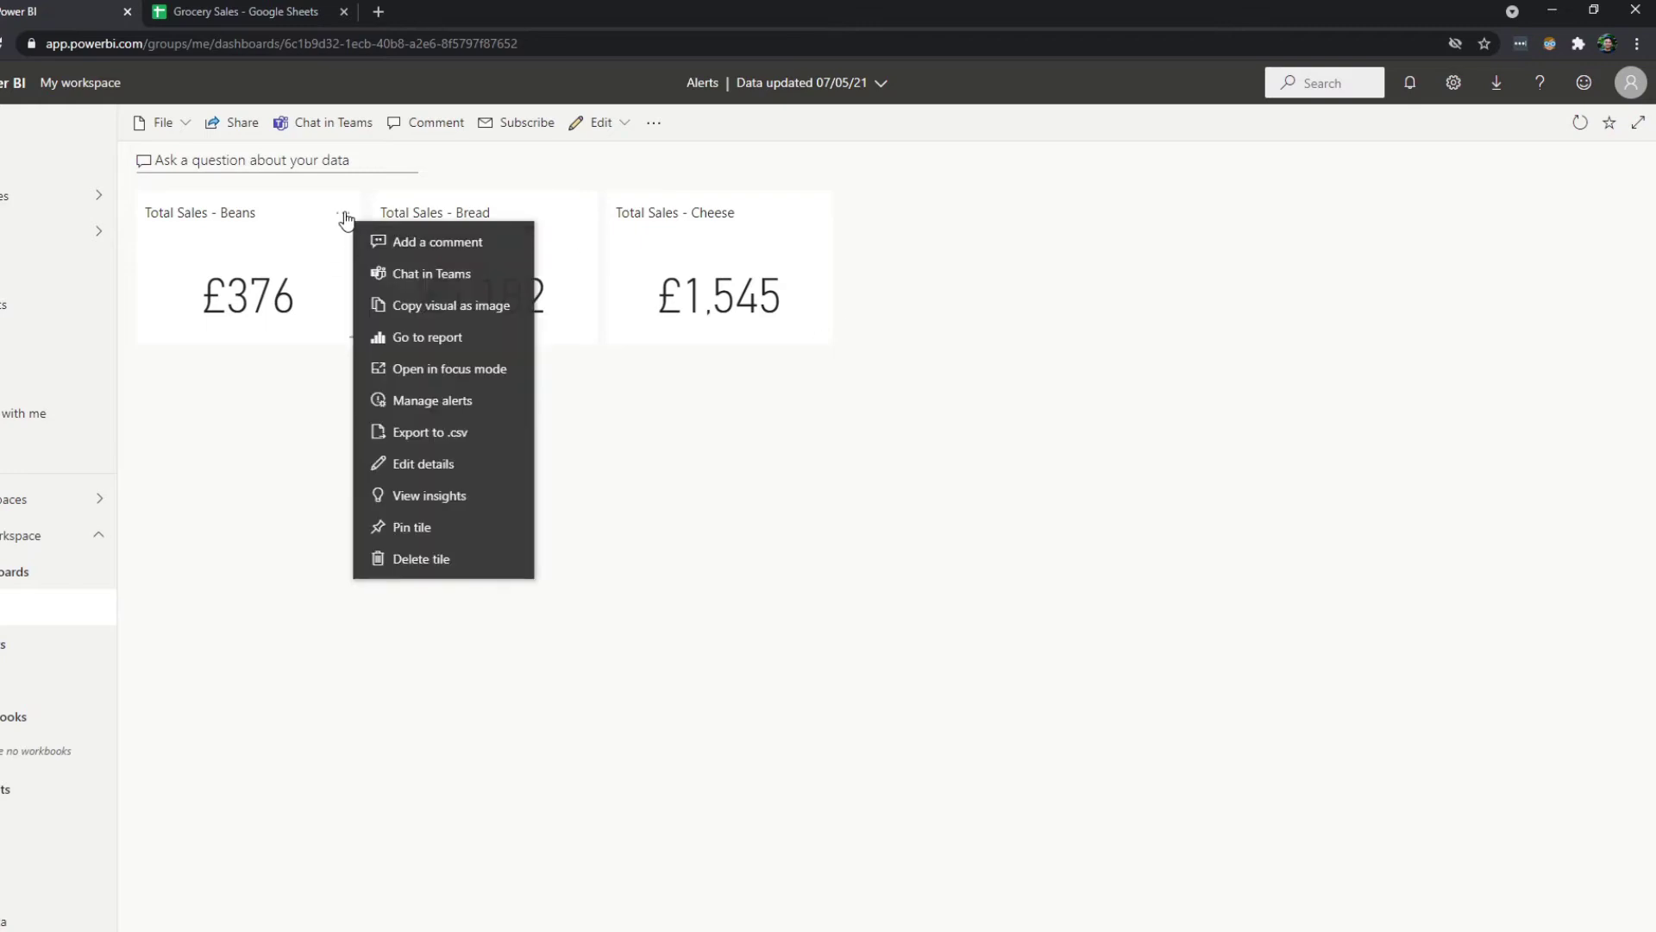
left_click(434, 399)
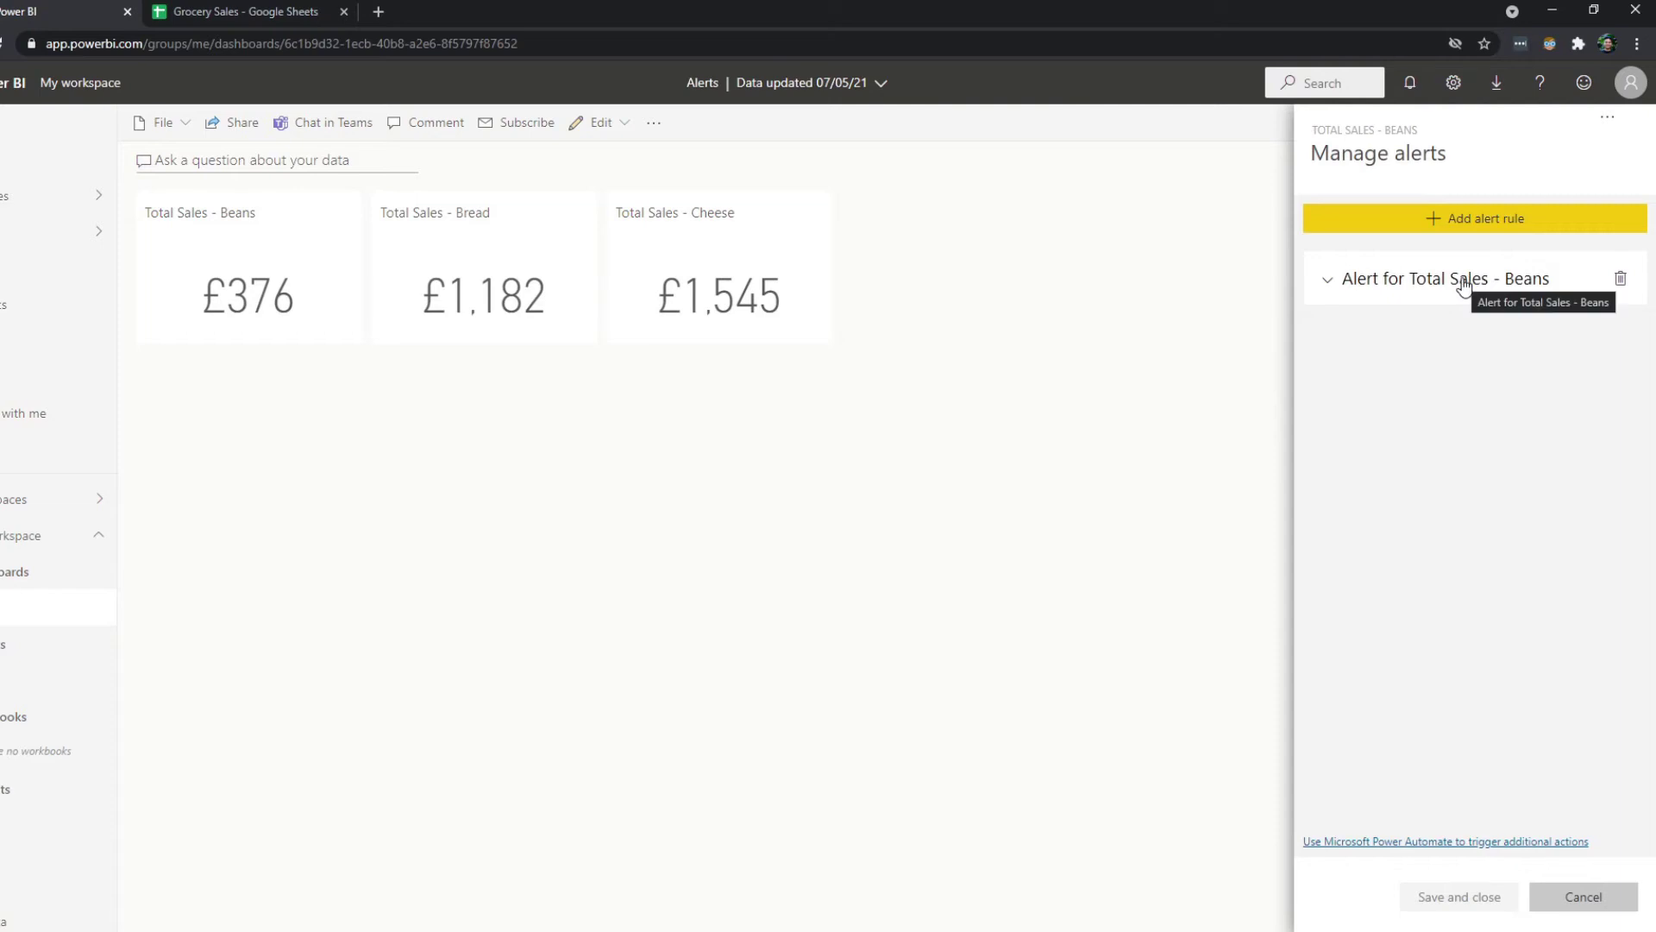
left_click(1399, 285)
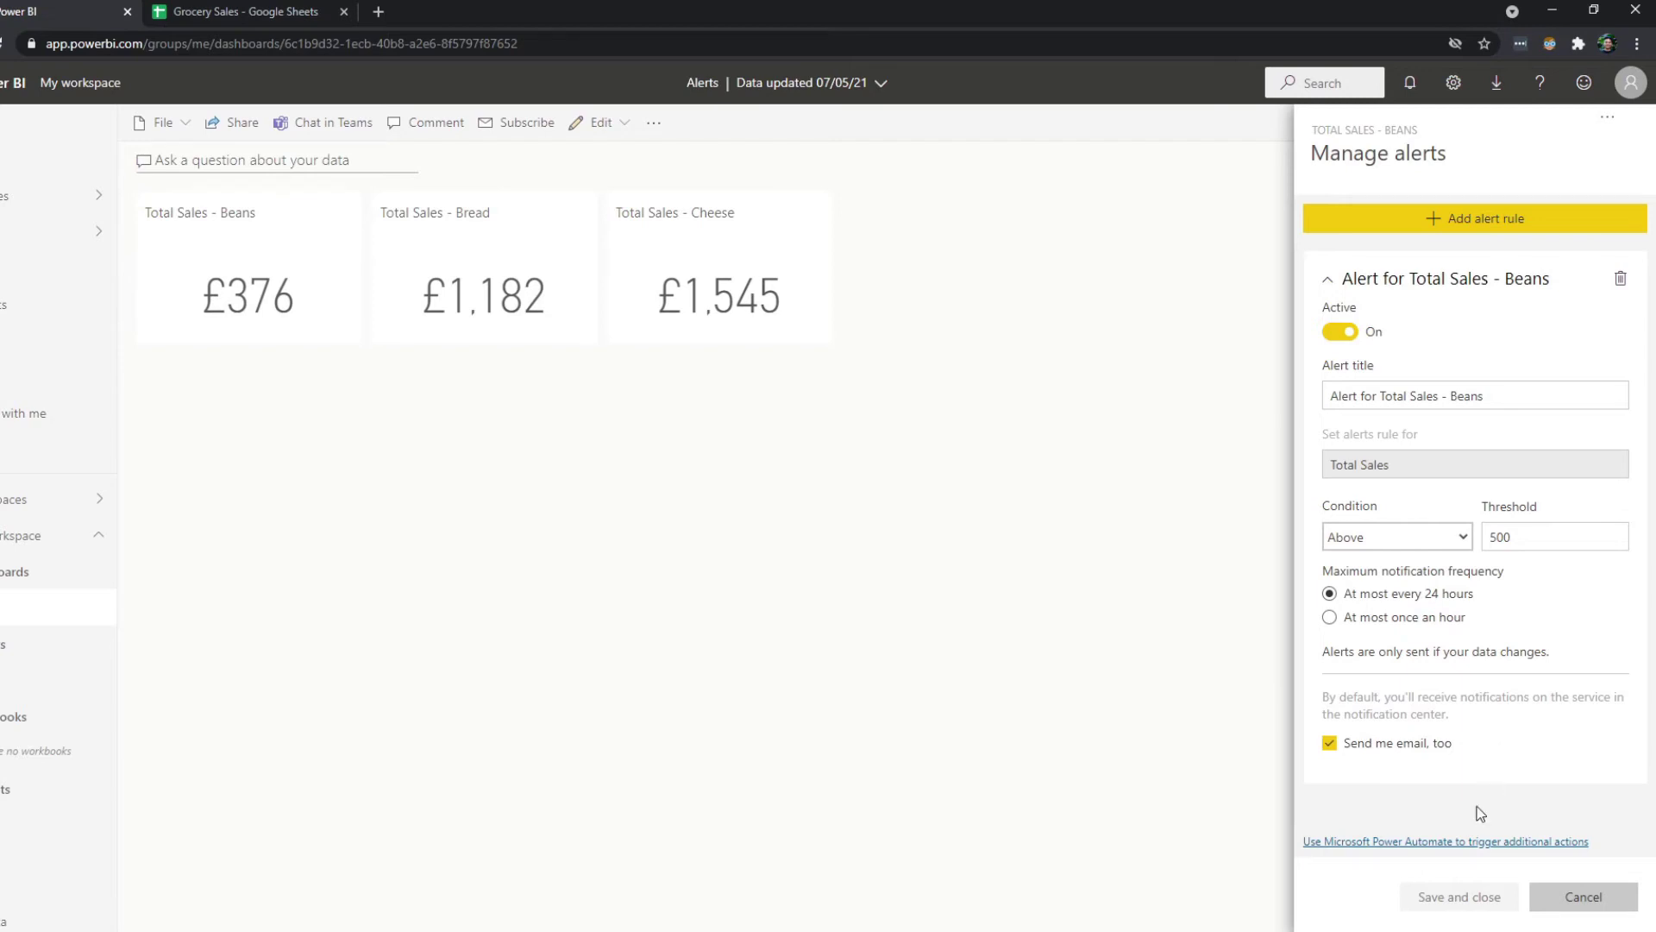
left_click(1399, 842)
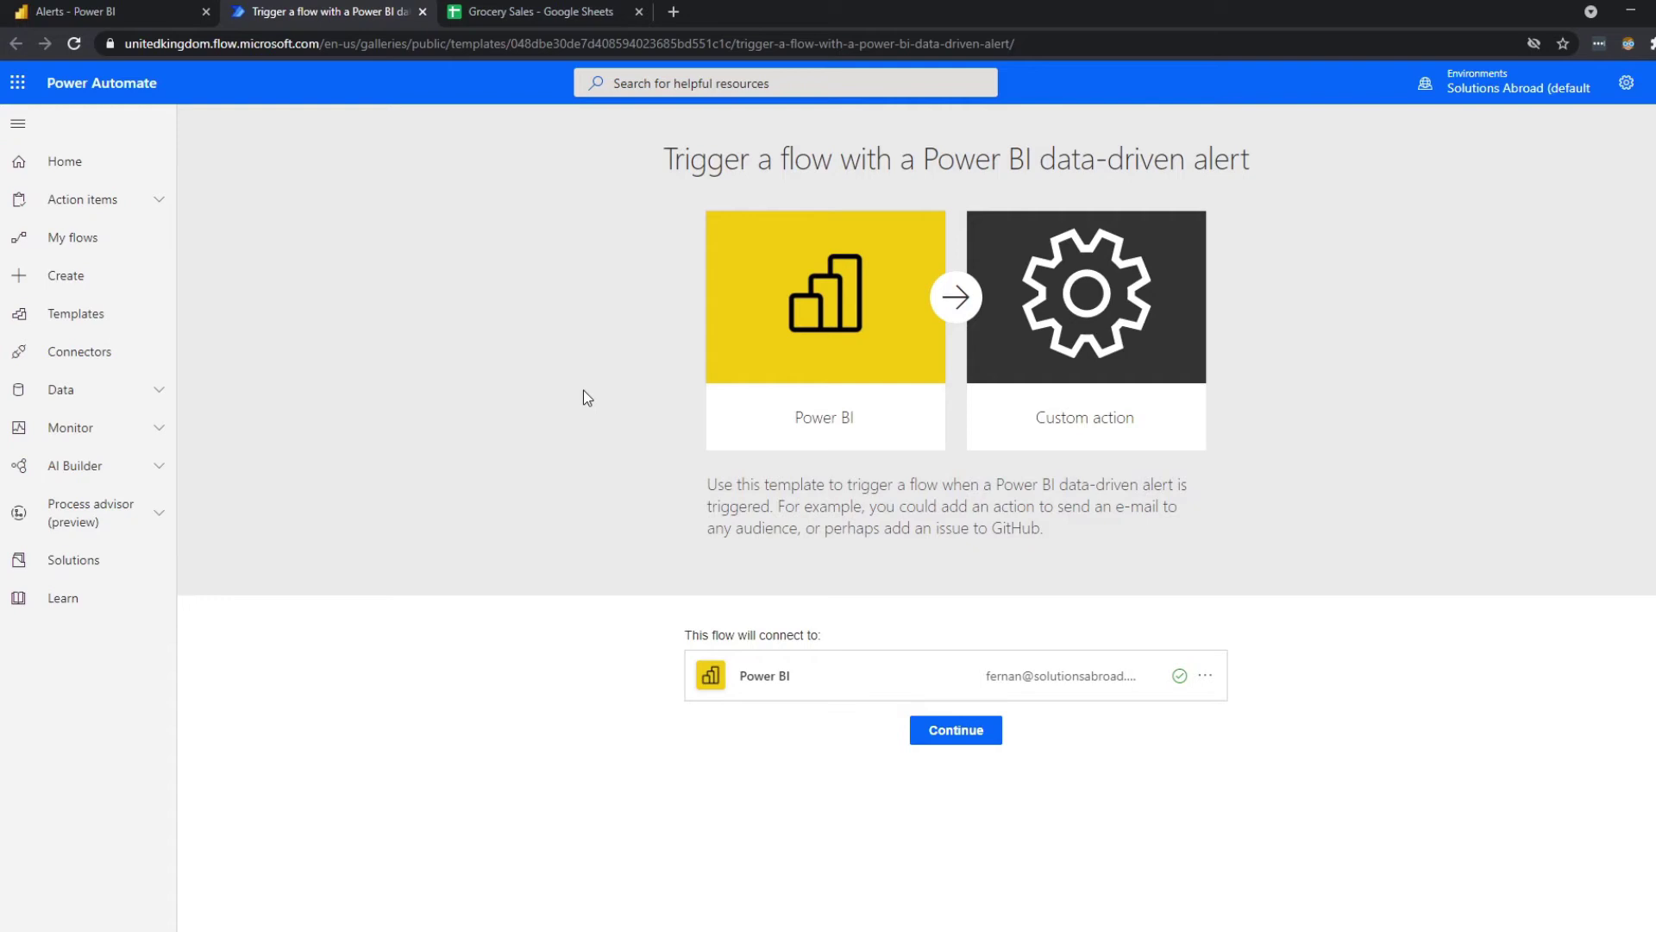
Continue with the 'Trigger a flow with a Power BI data-driven alert' template to open the flow editor.
left_click(954, 733)
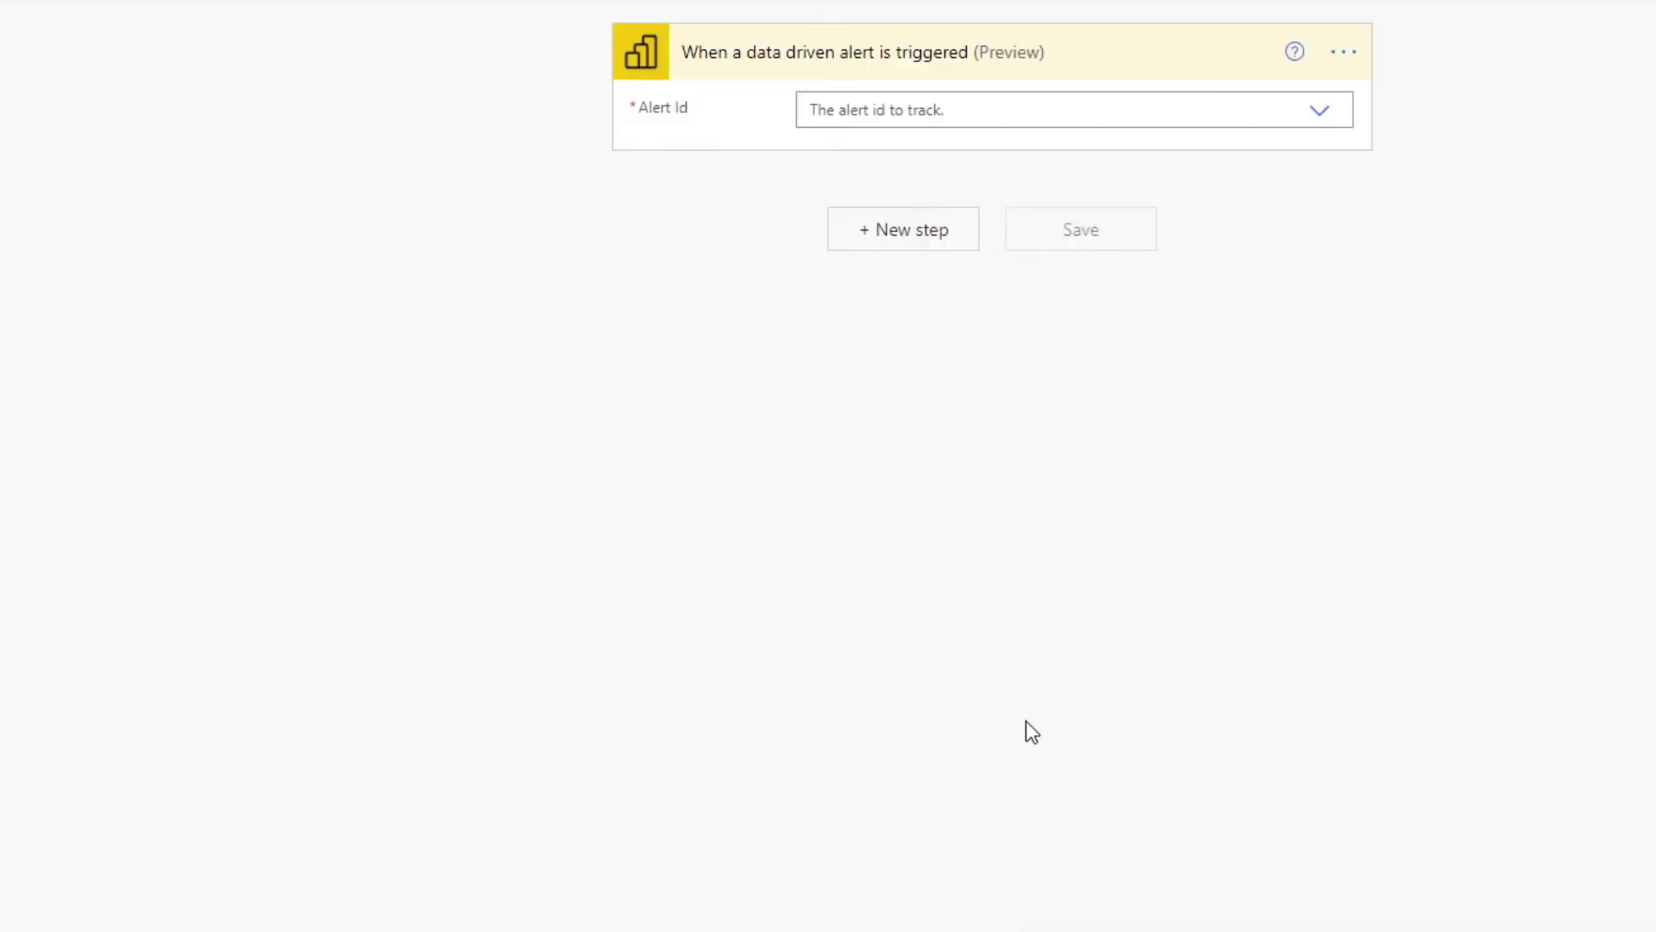
Set the trigger to 'Alert for Total Sales - Beans' and search new-step operations for 'email'.
left_click(1318, 115)
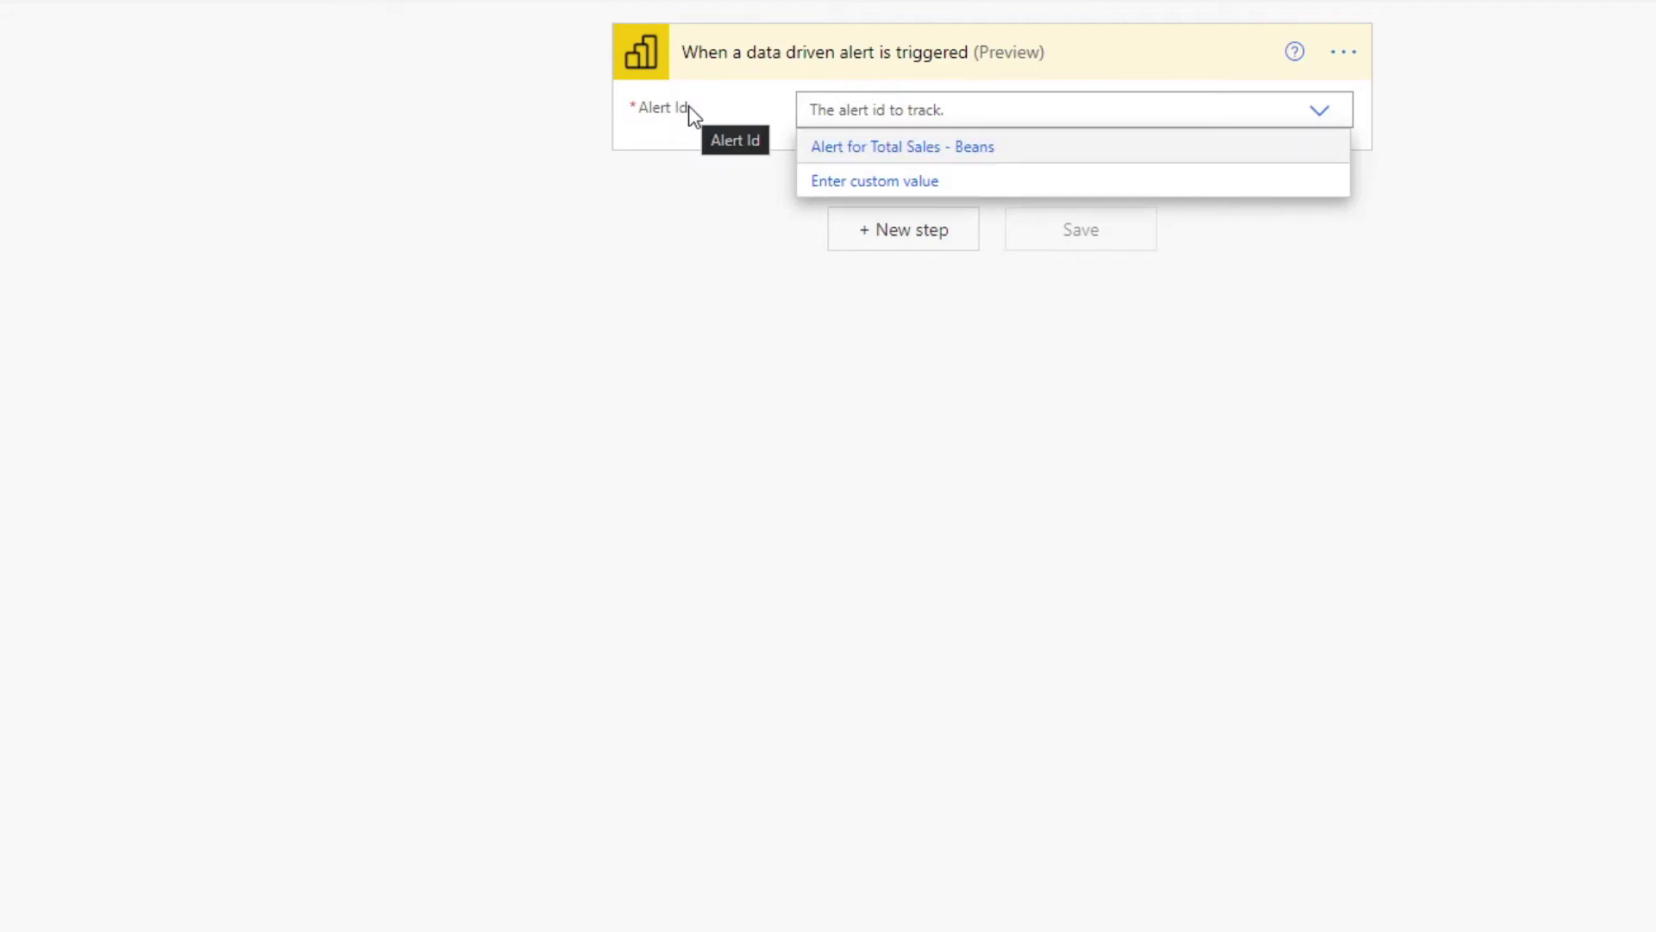
left_click(955, 151)
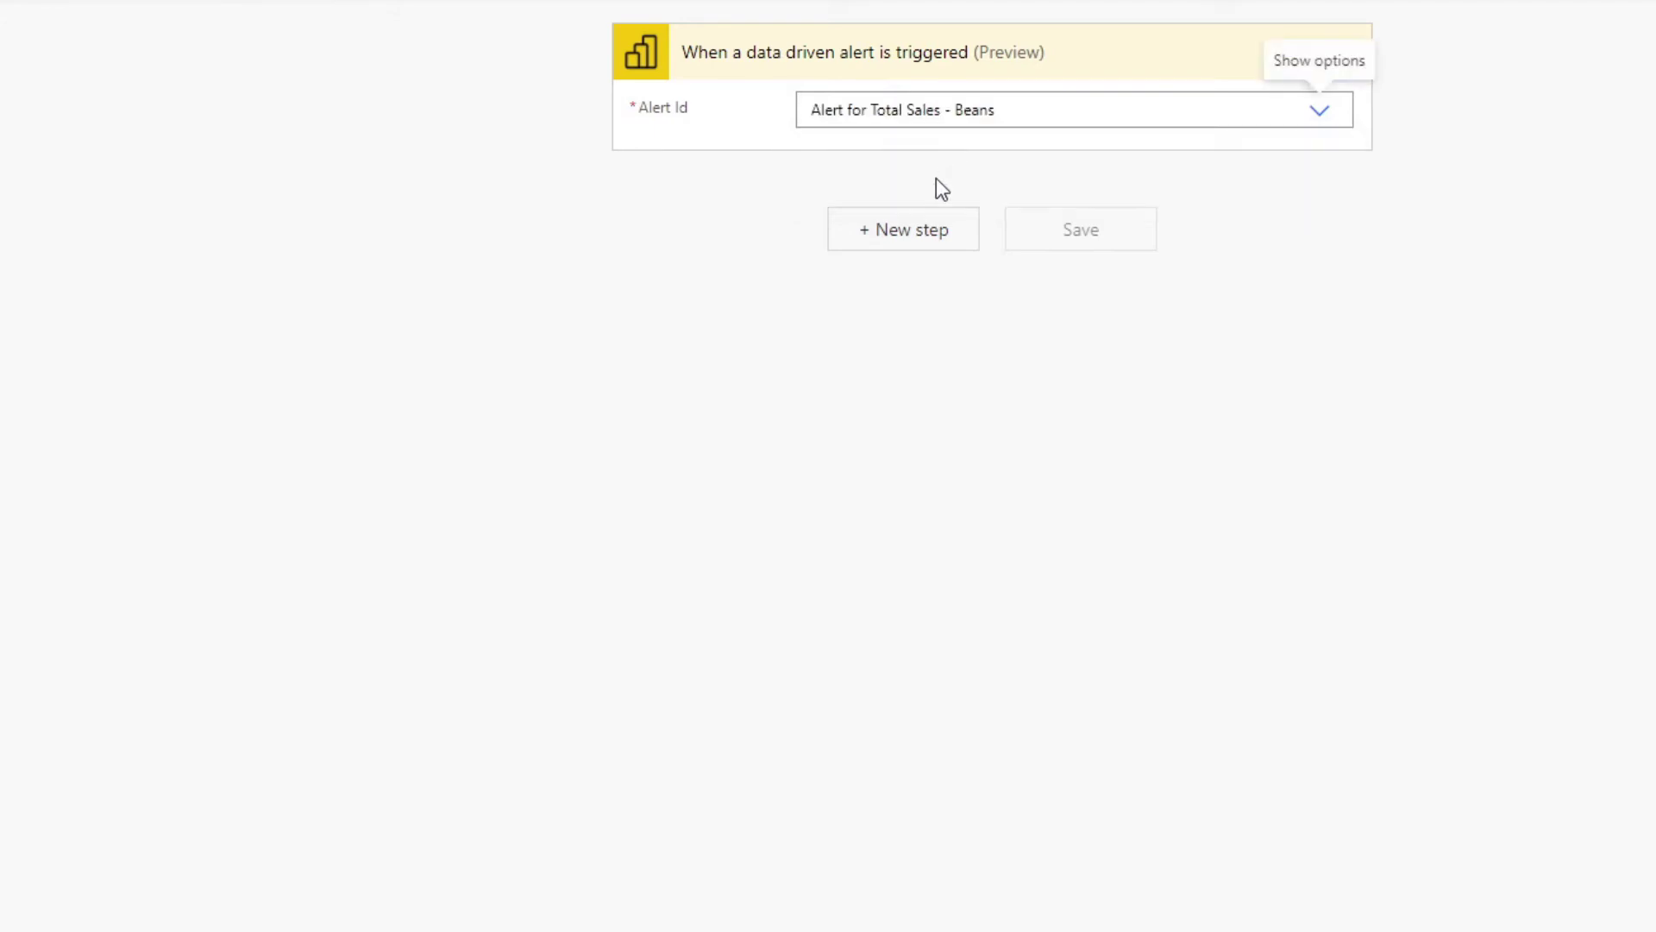
left_click(913, 238)
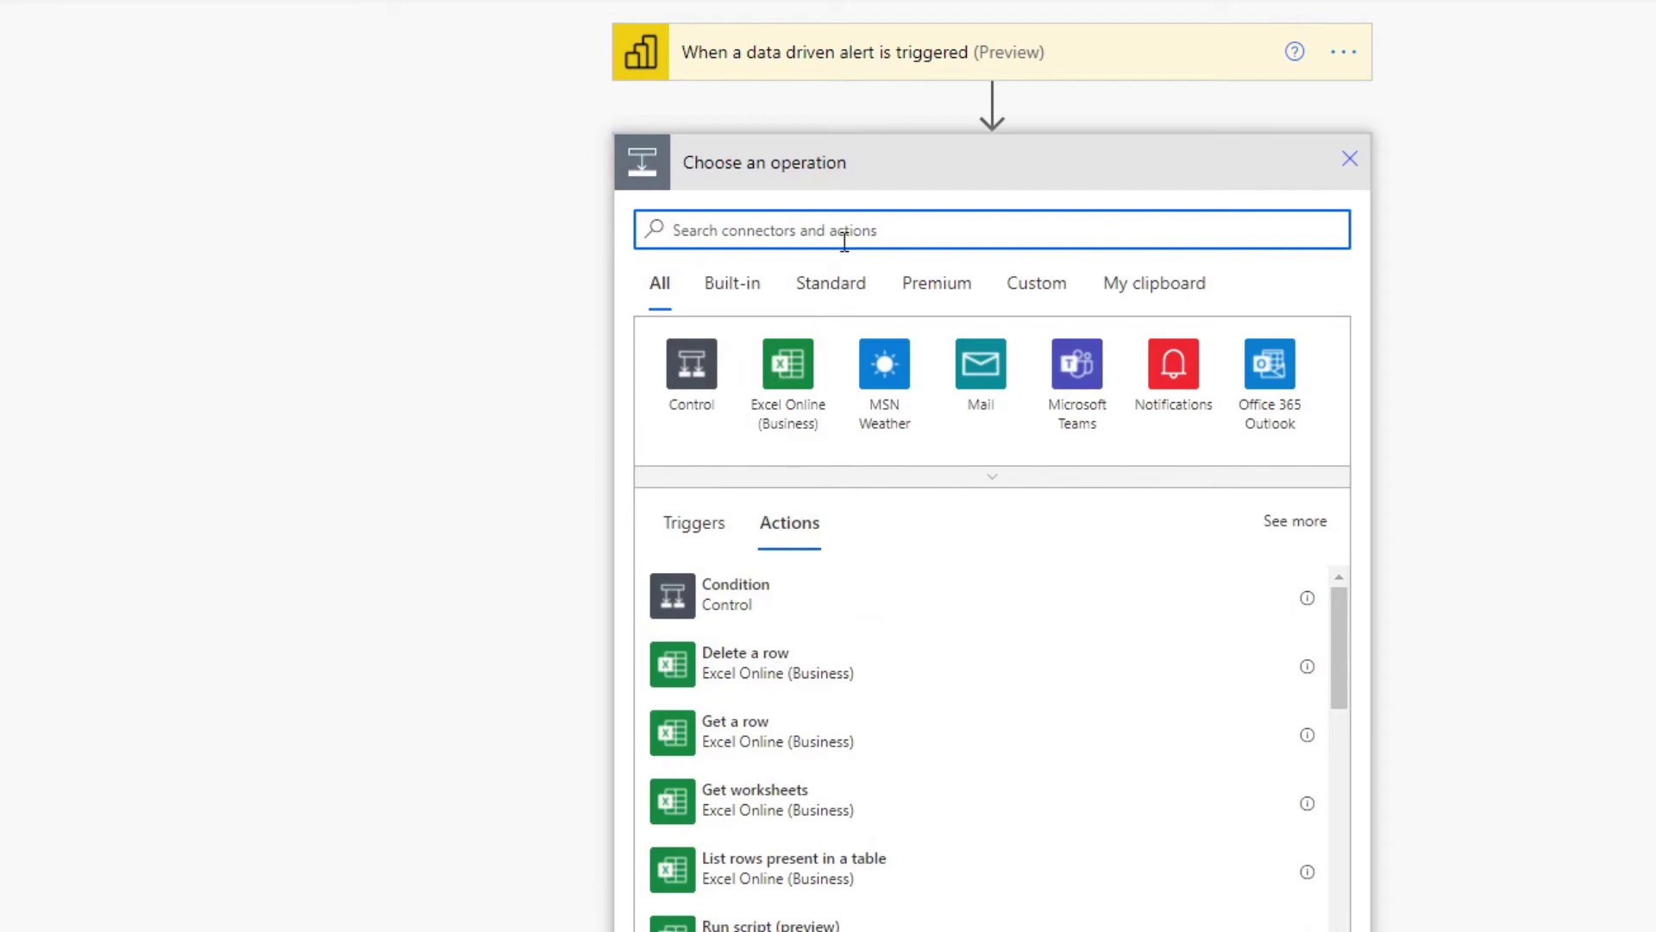
type("em")
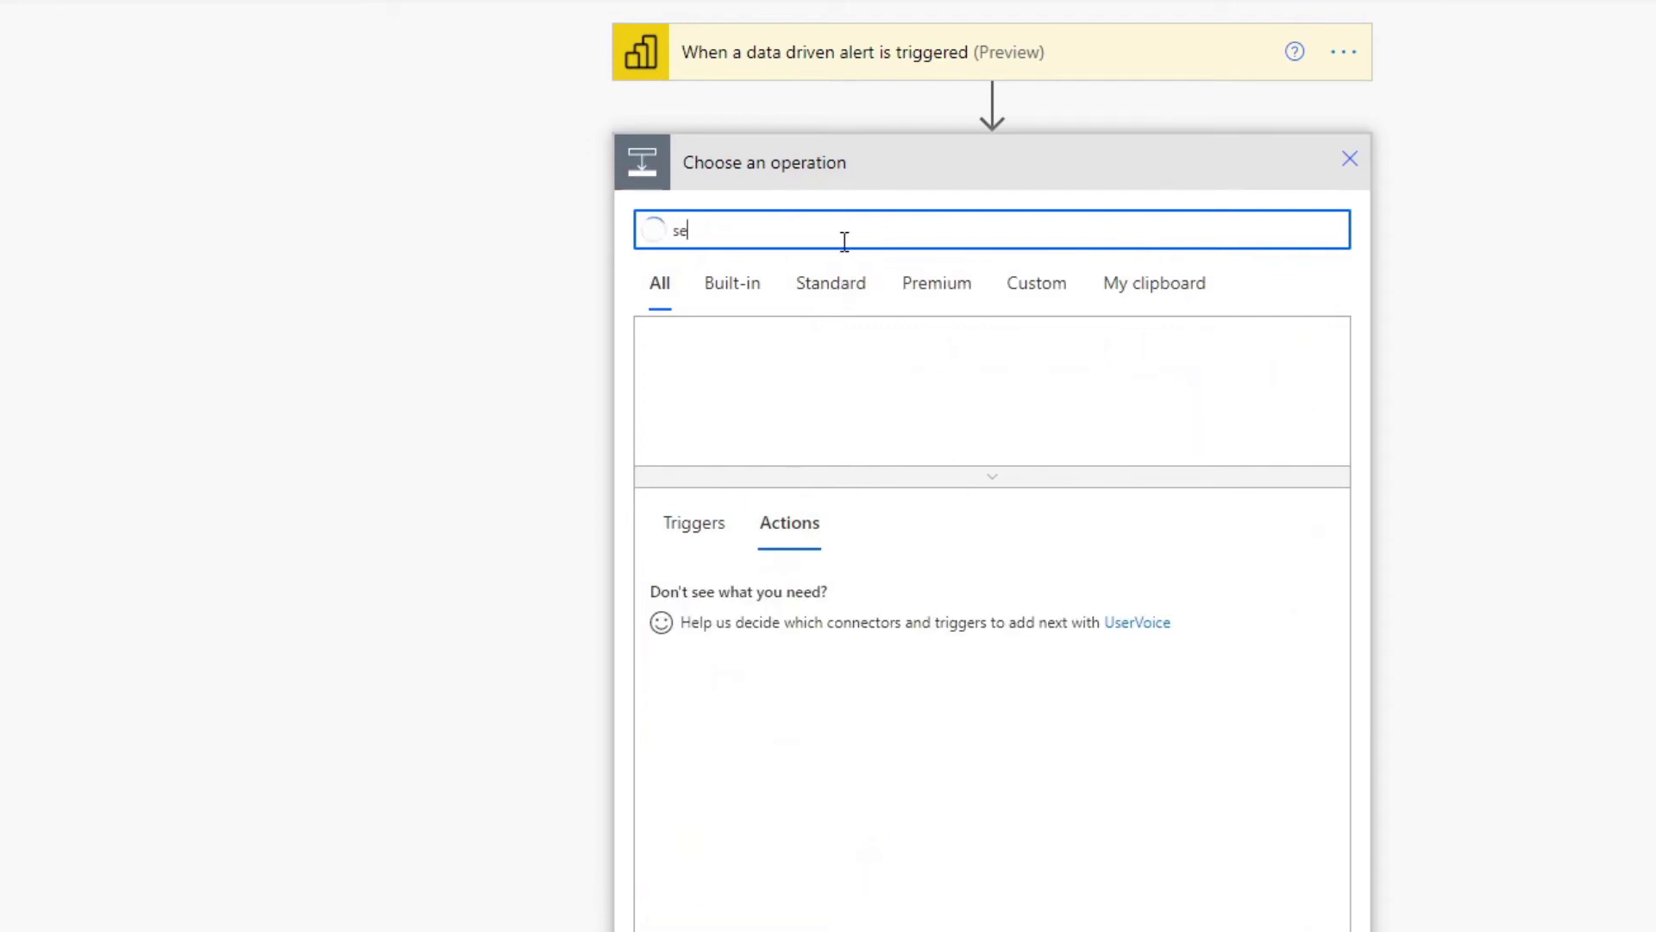
type("ail")
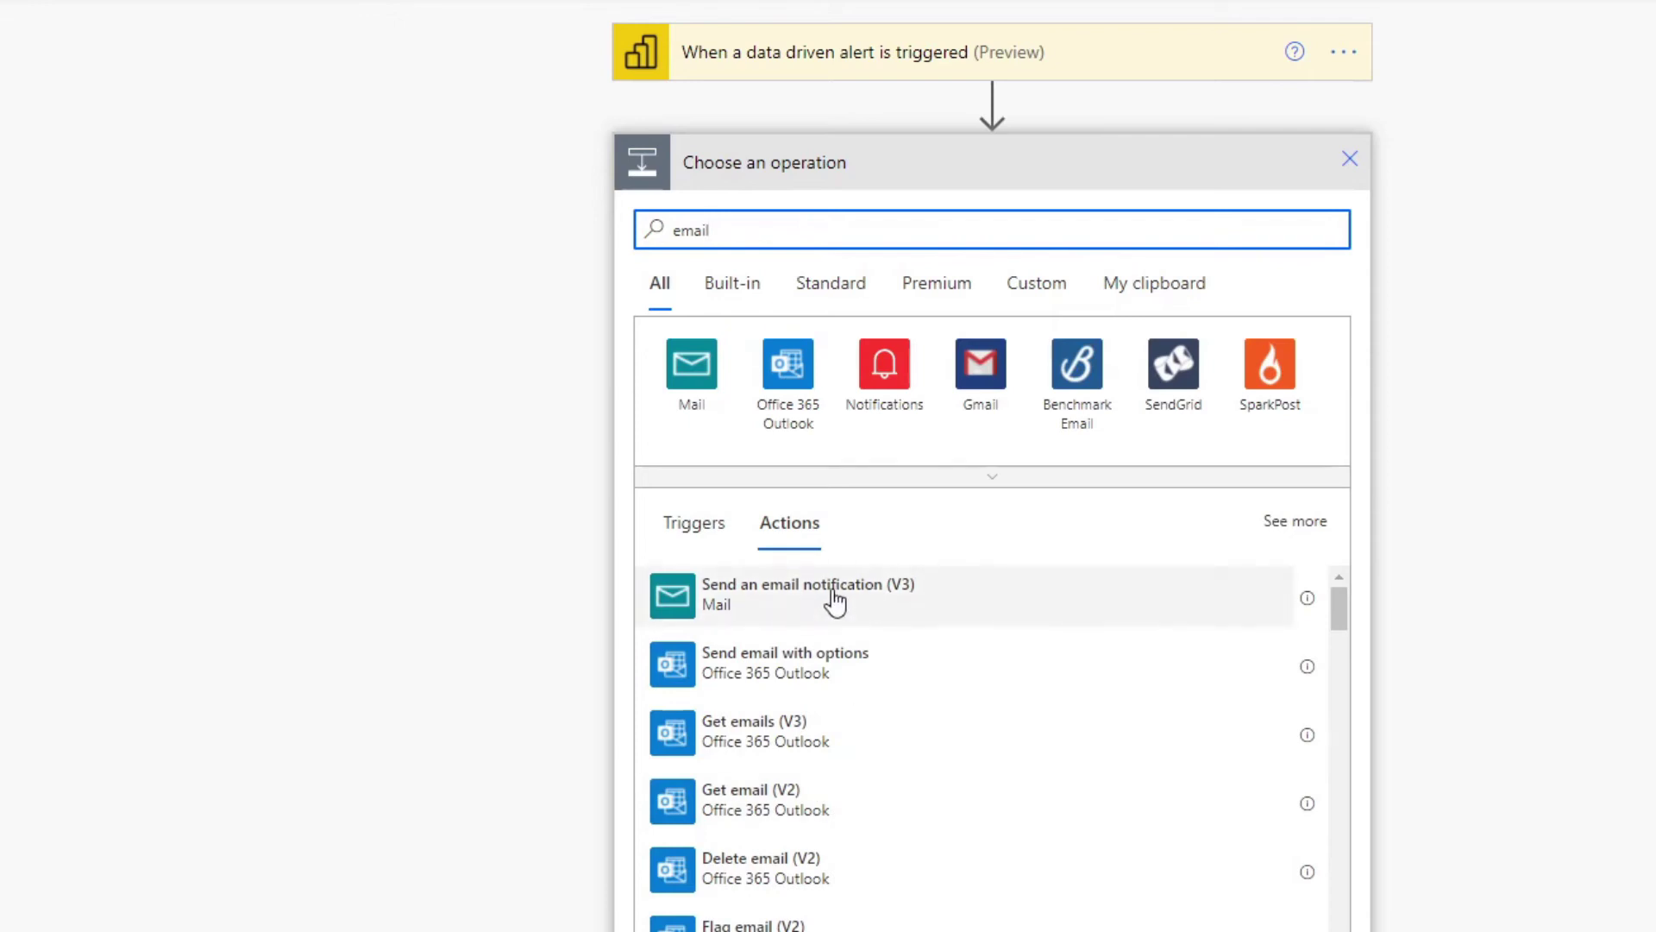
Add a Send an email notification (V3) action and enter the recipient's e-mail address.
left_click(856, 596)
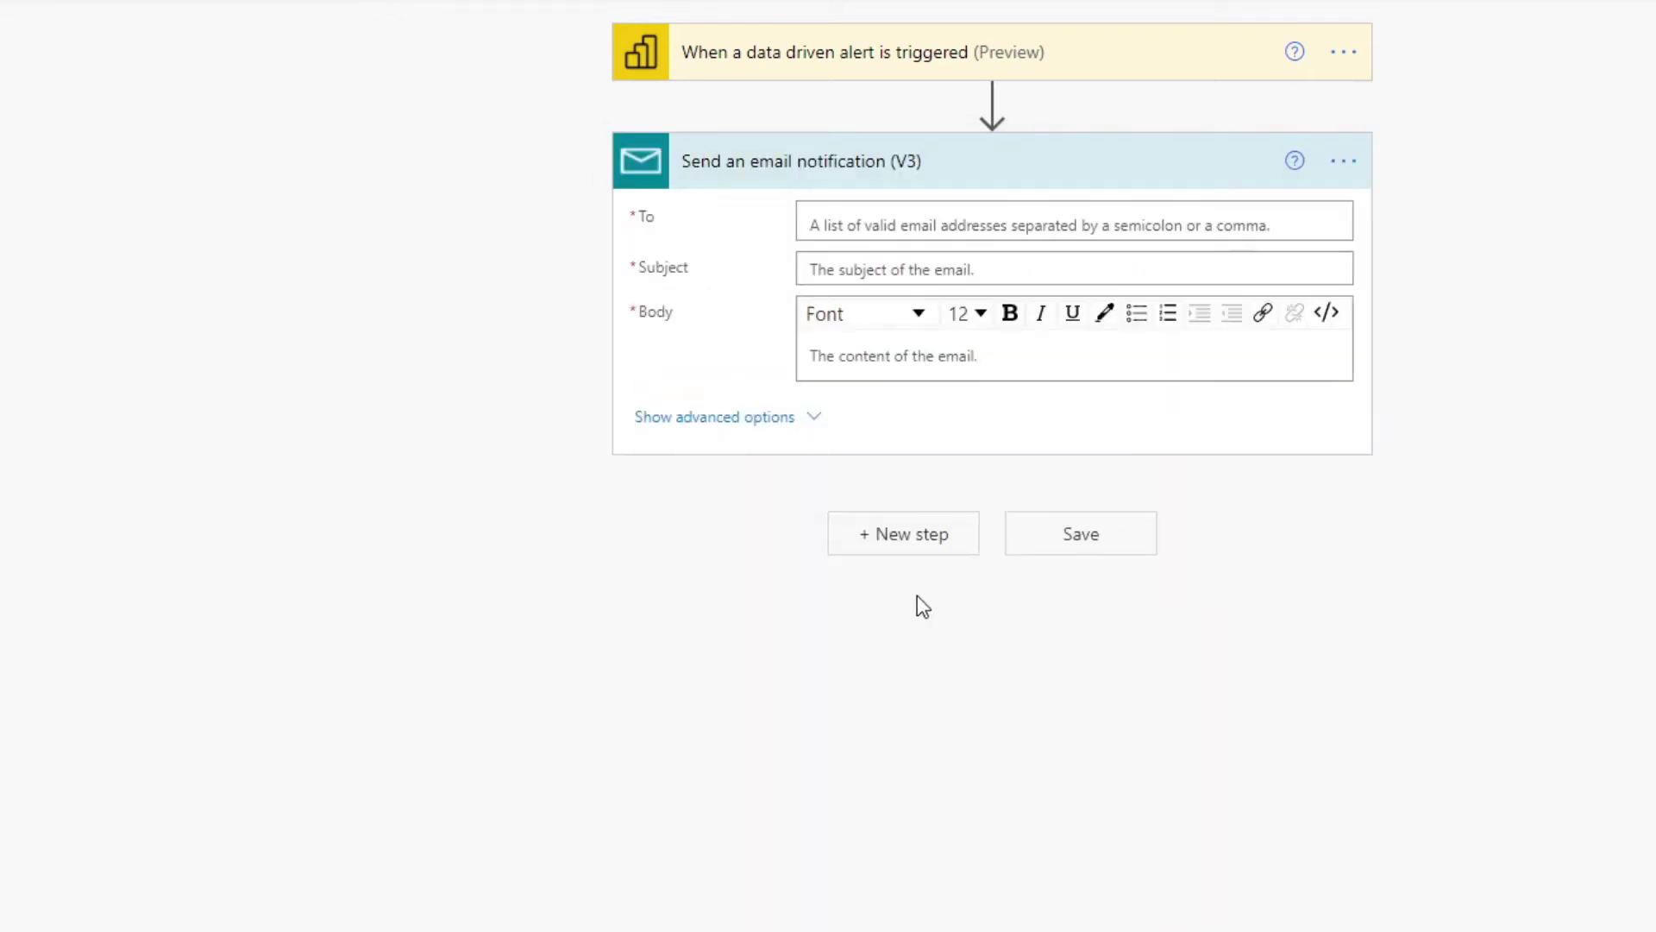
left_click(845, 227)
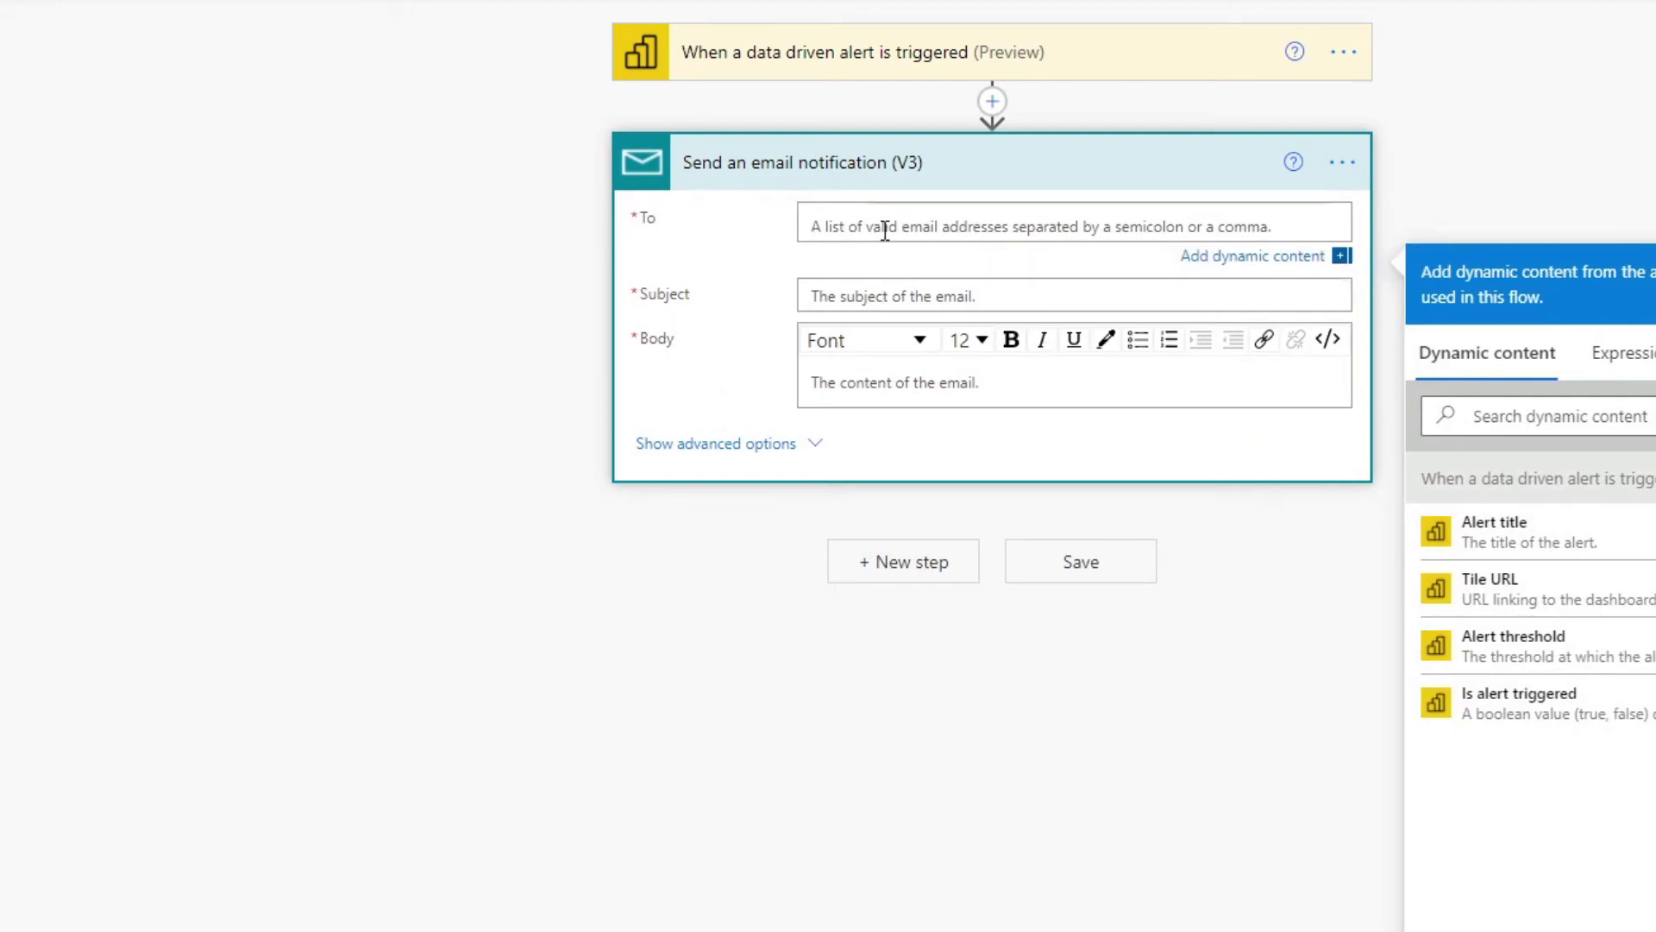
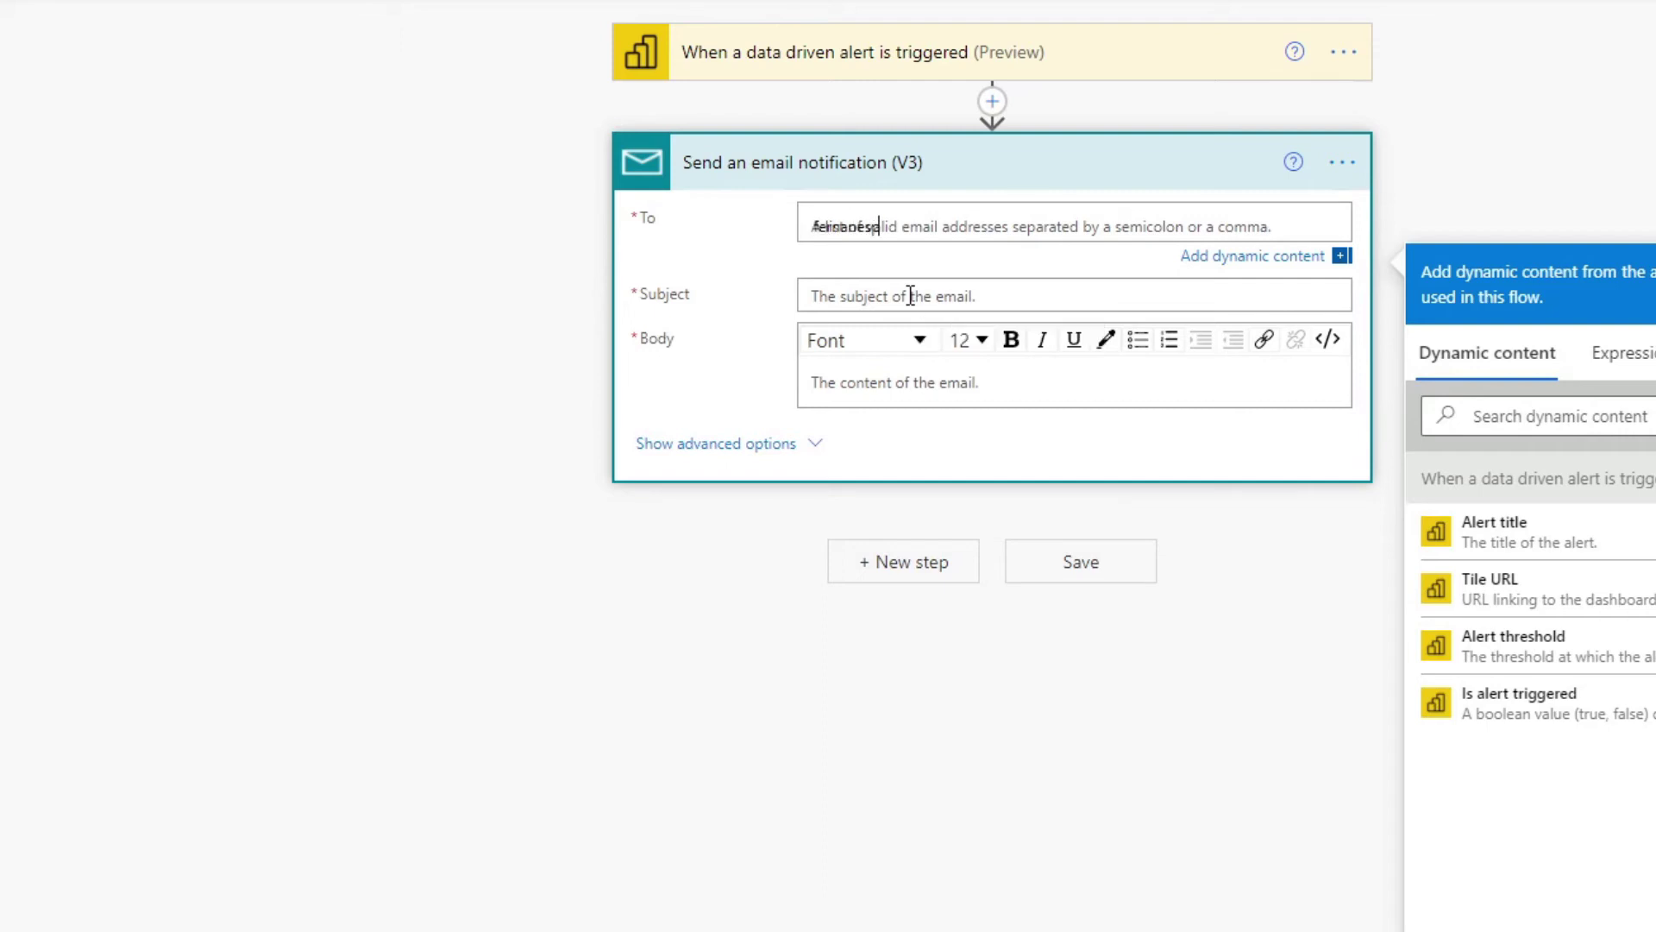
left_click(912, 294)
Set the subject and body to 'Total sales for beans reached £500' and save the flow.
left_click(925, 267)
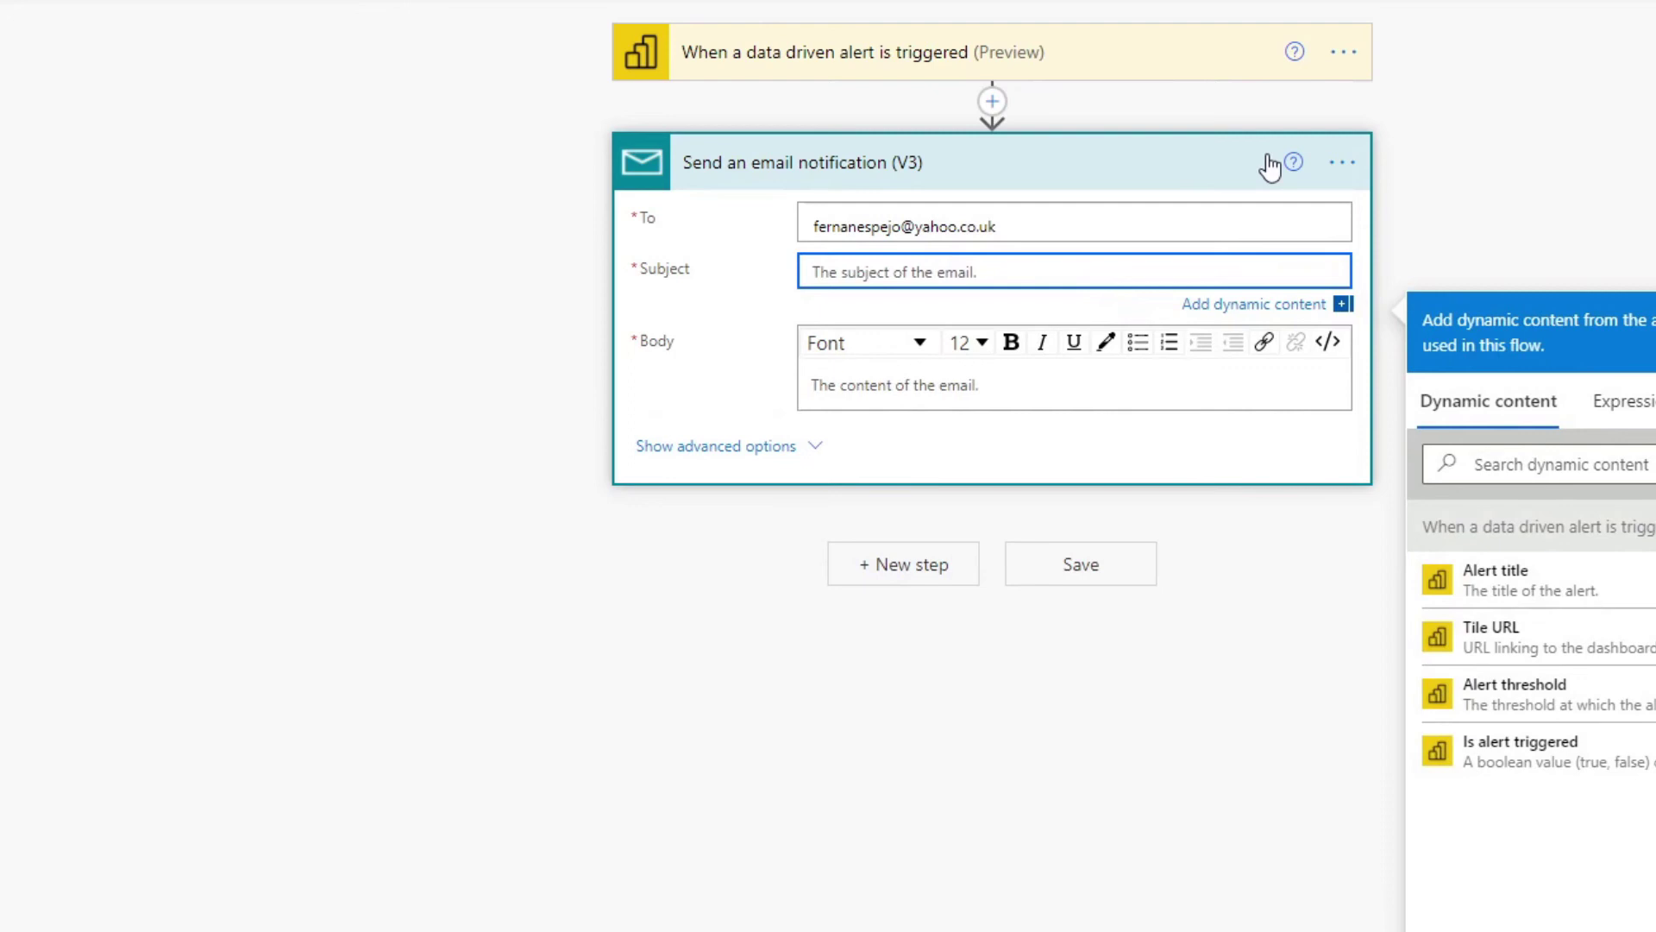
type("Tot")
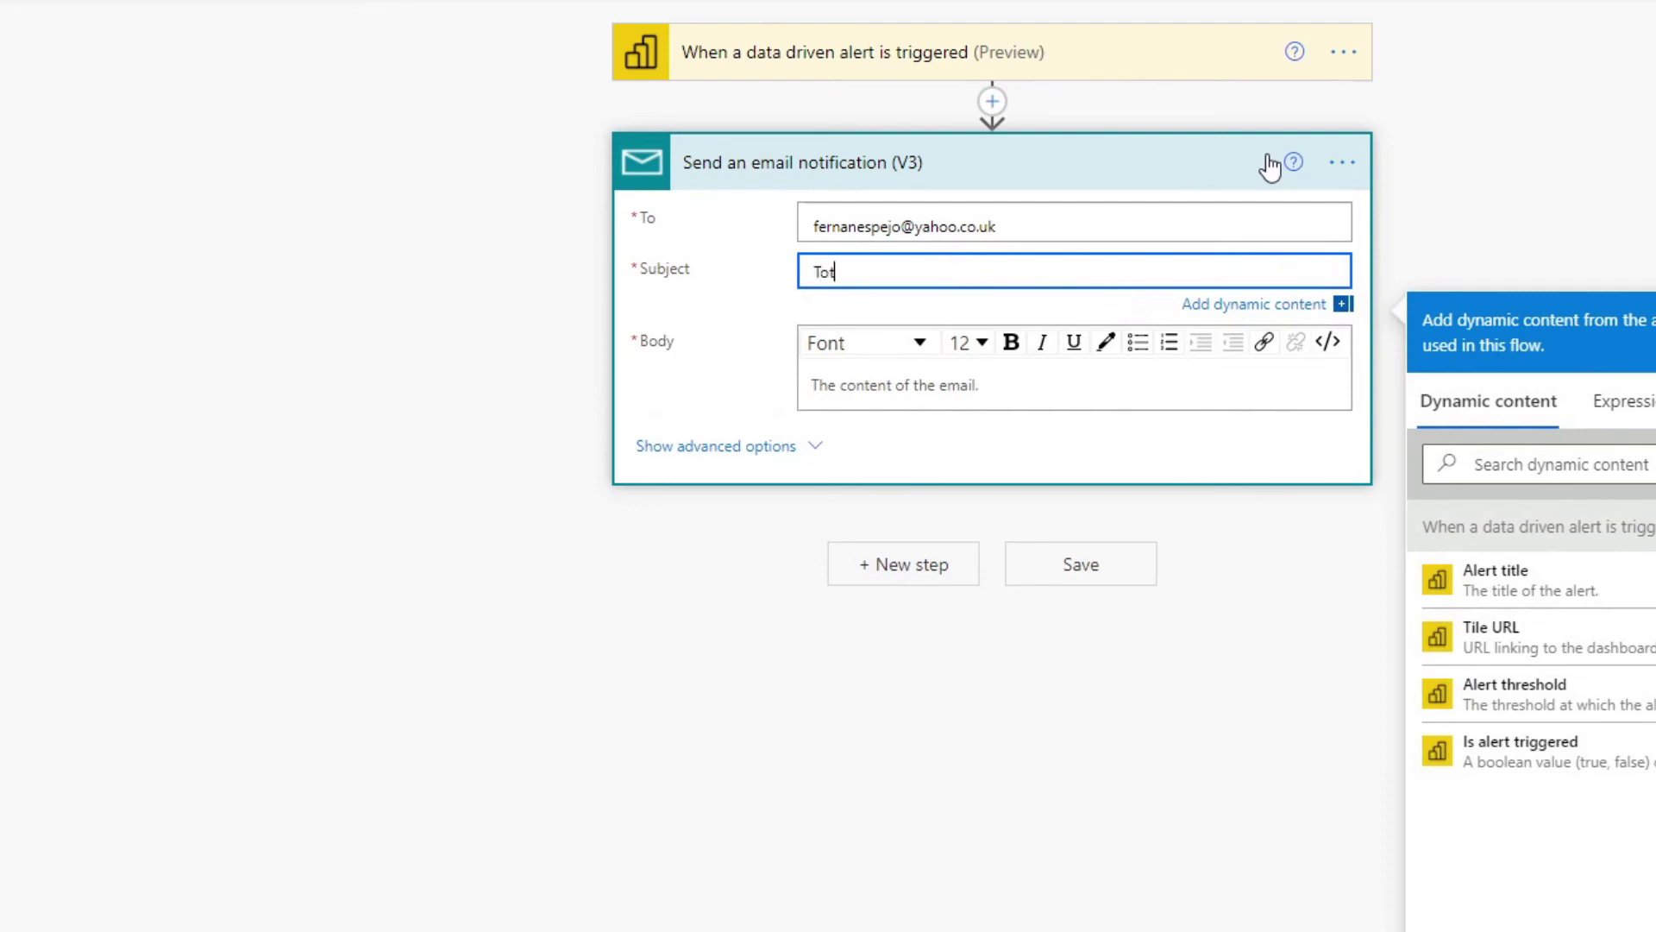
type("al sales for beans reached £500")
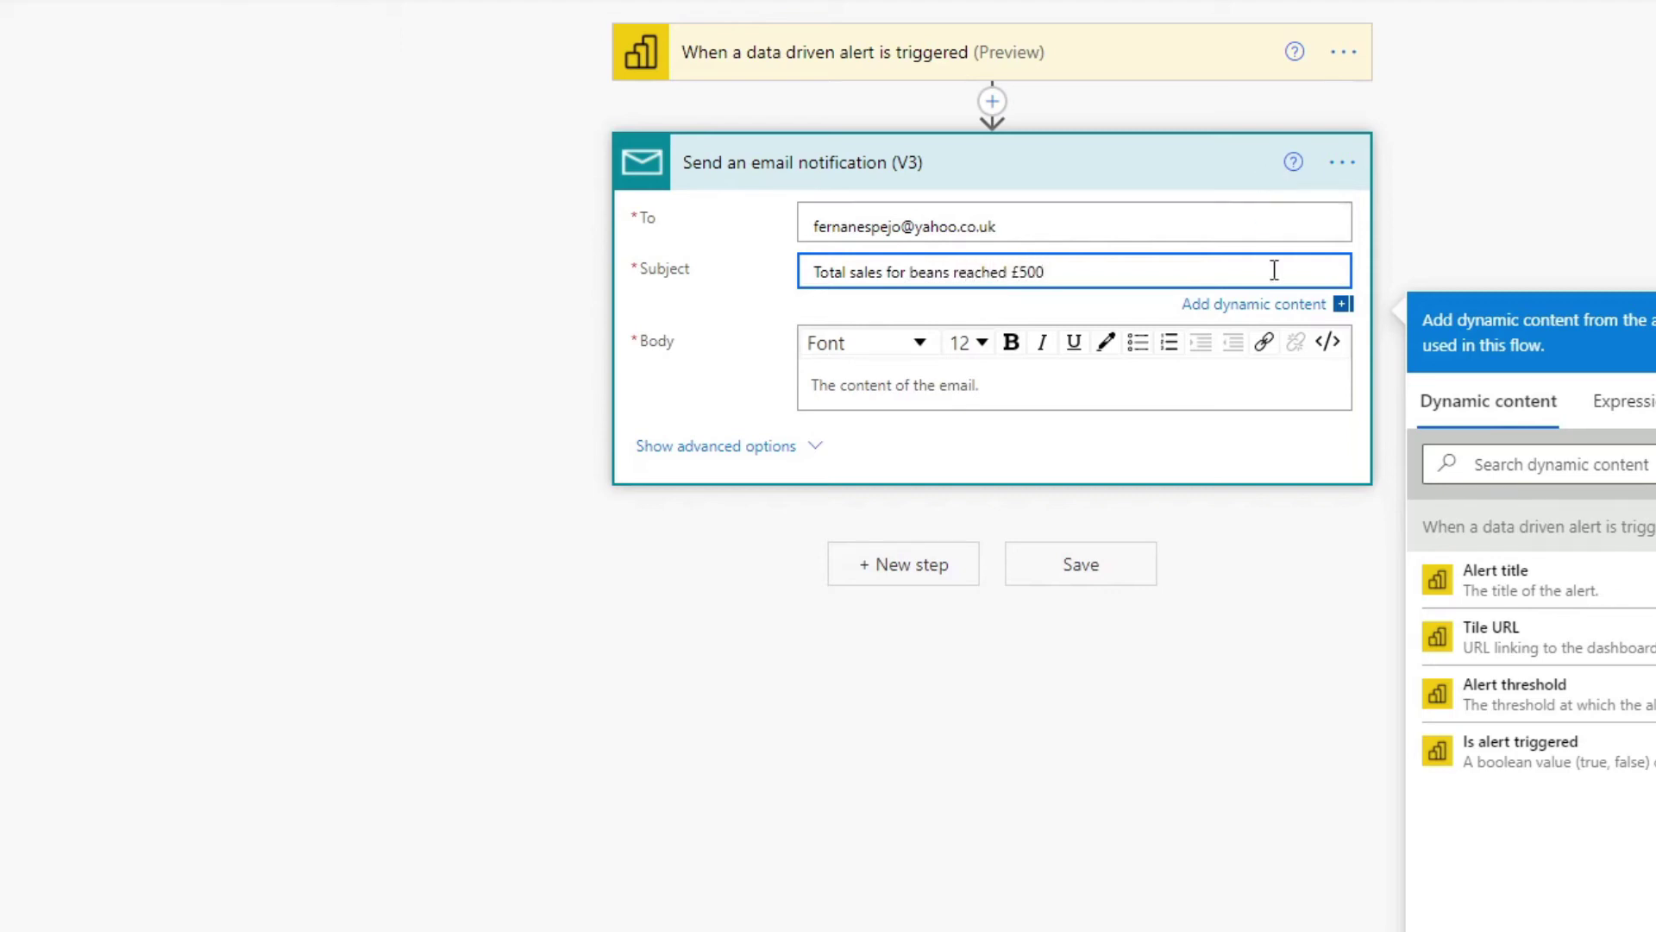
left_click_drag(1096, 268, 754, 269)
key("ctrl+c")
left_click(846, 384)
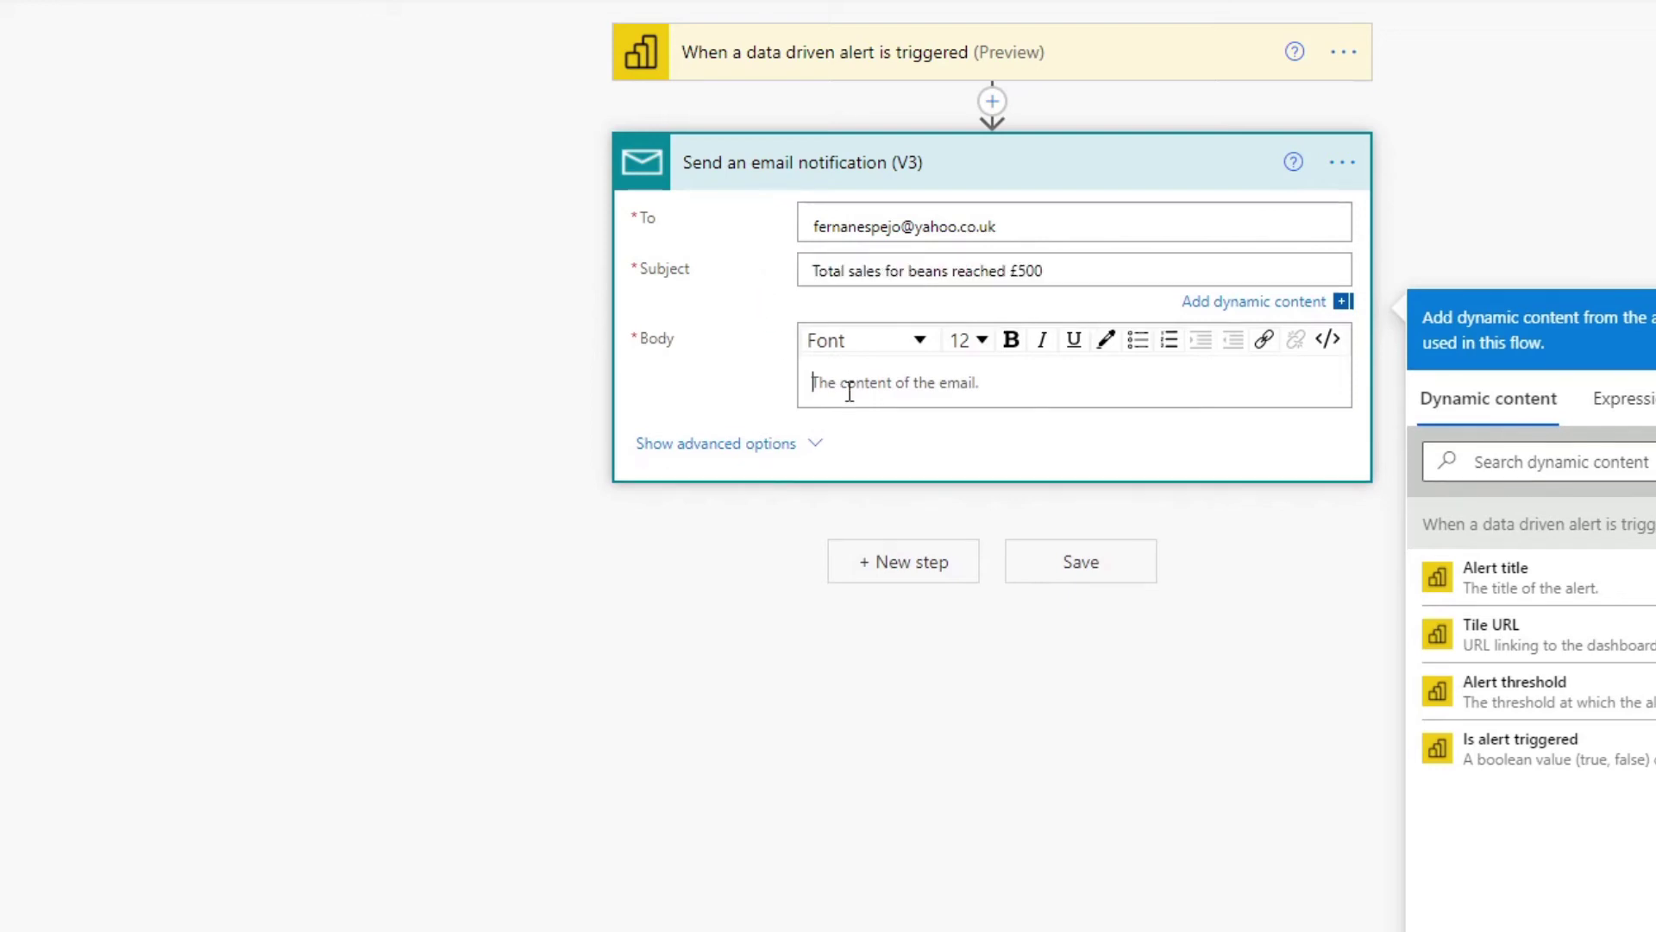
key("ctrl+v")
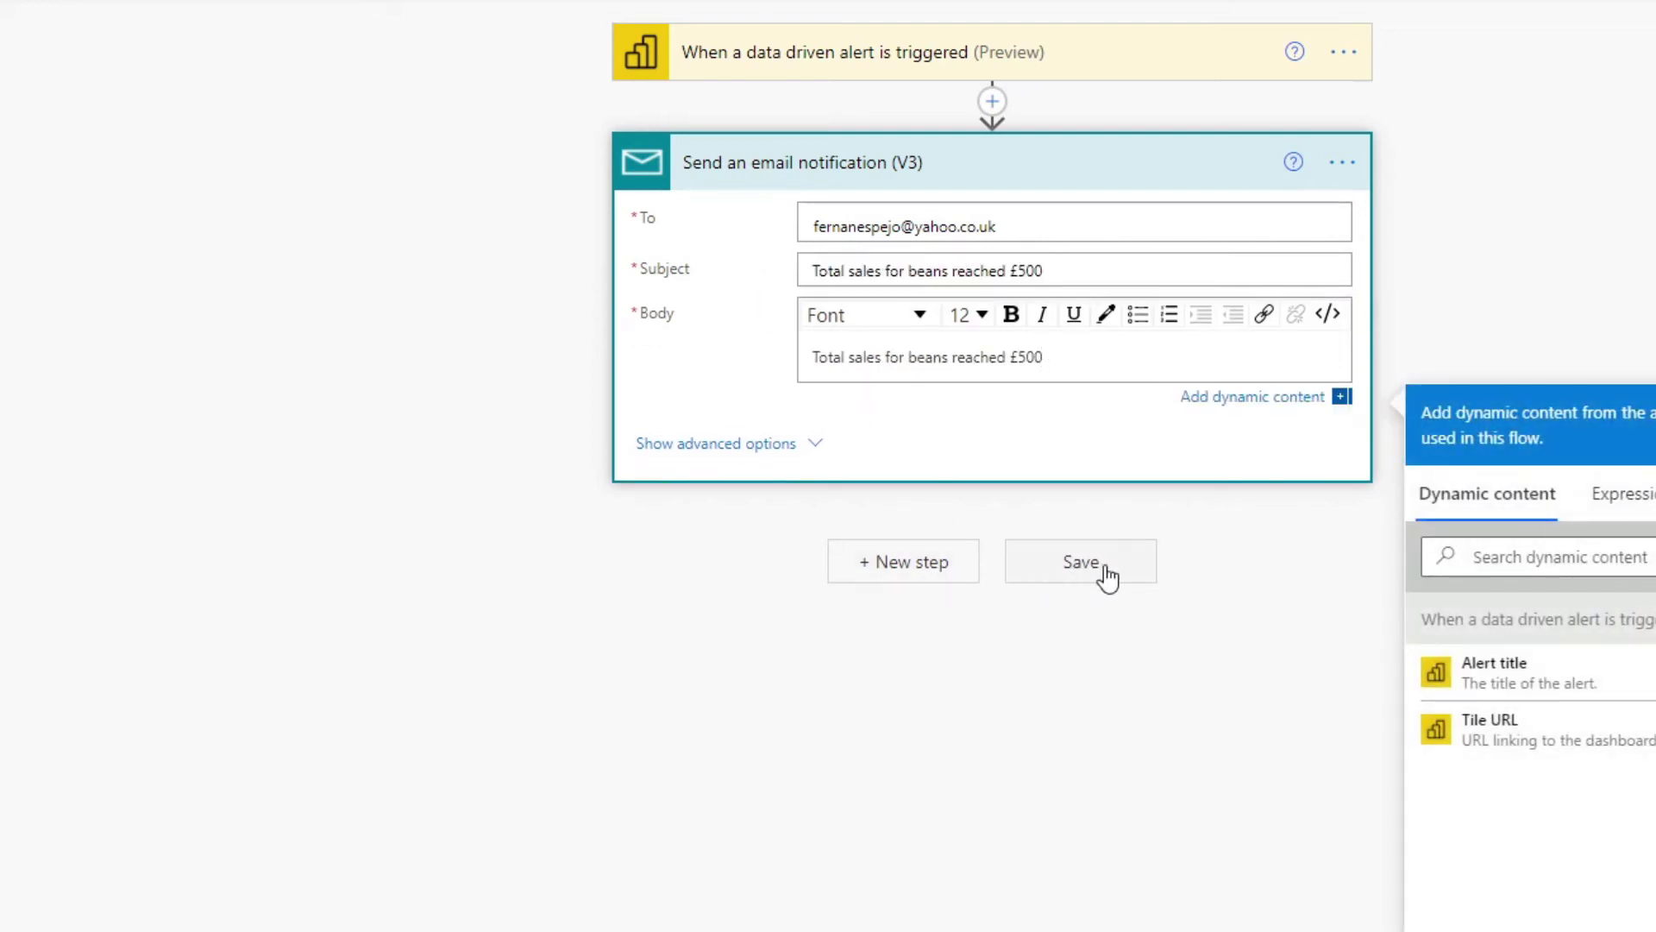
left_click(1099, 572)
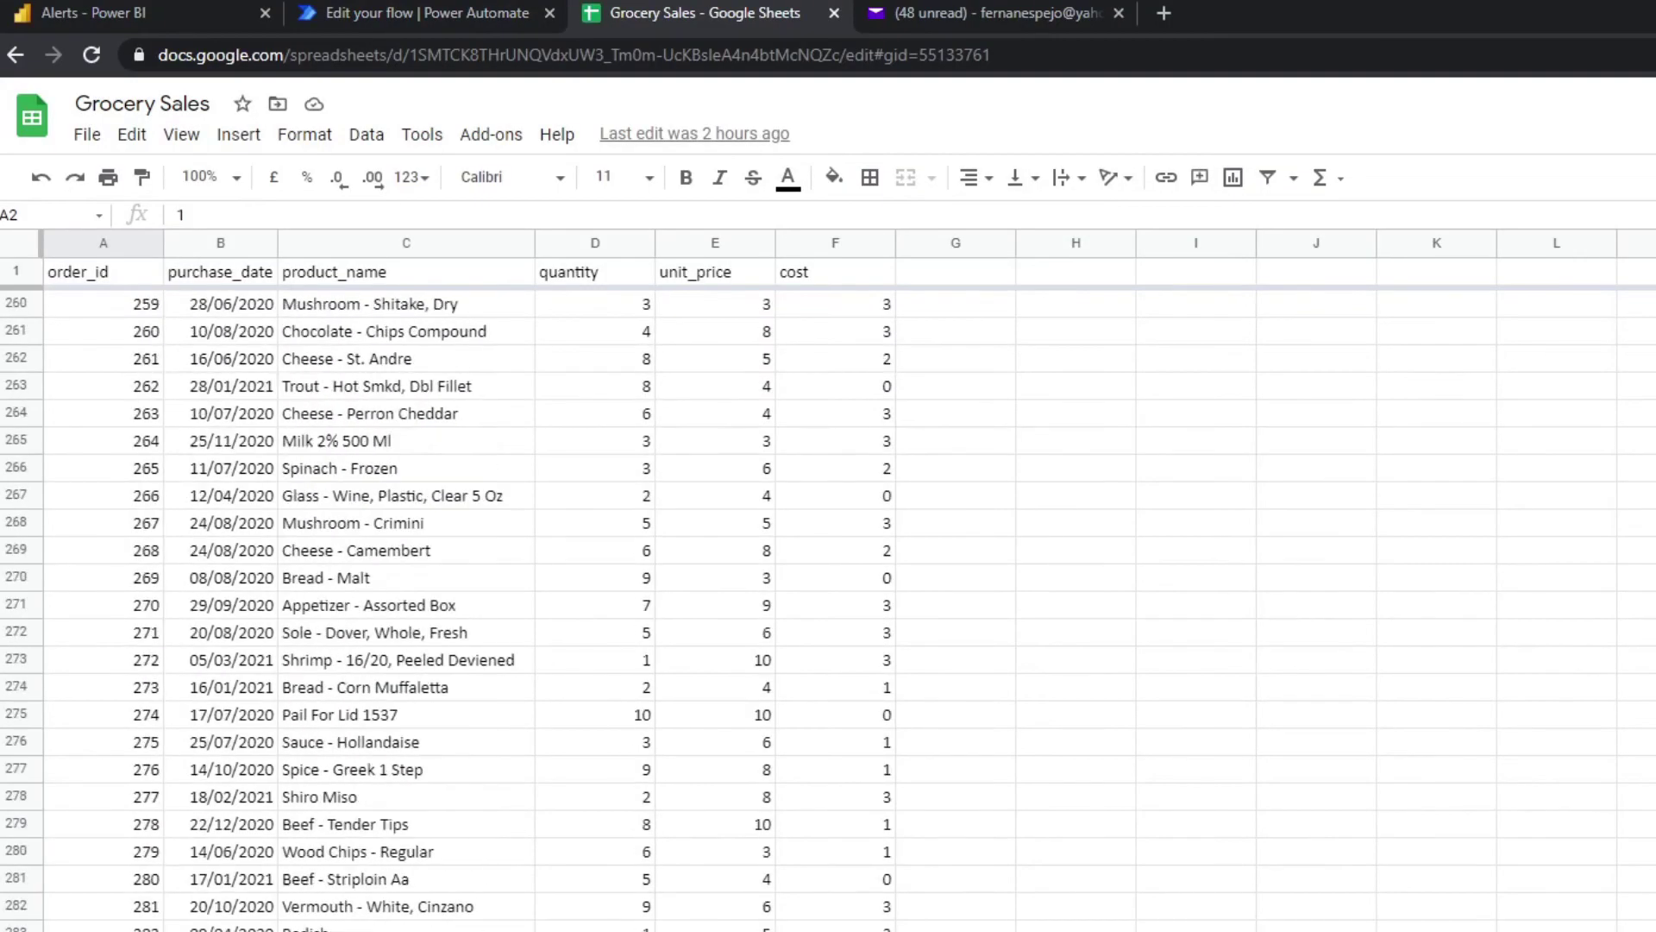
Scroll to the end of the sales data and select the empty rows after the last order.
scroll(828, 604, "down", 20)
scroll(828, 604, "up", 20)
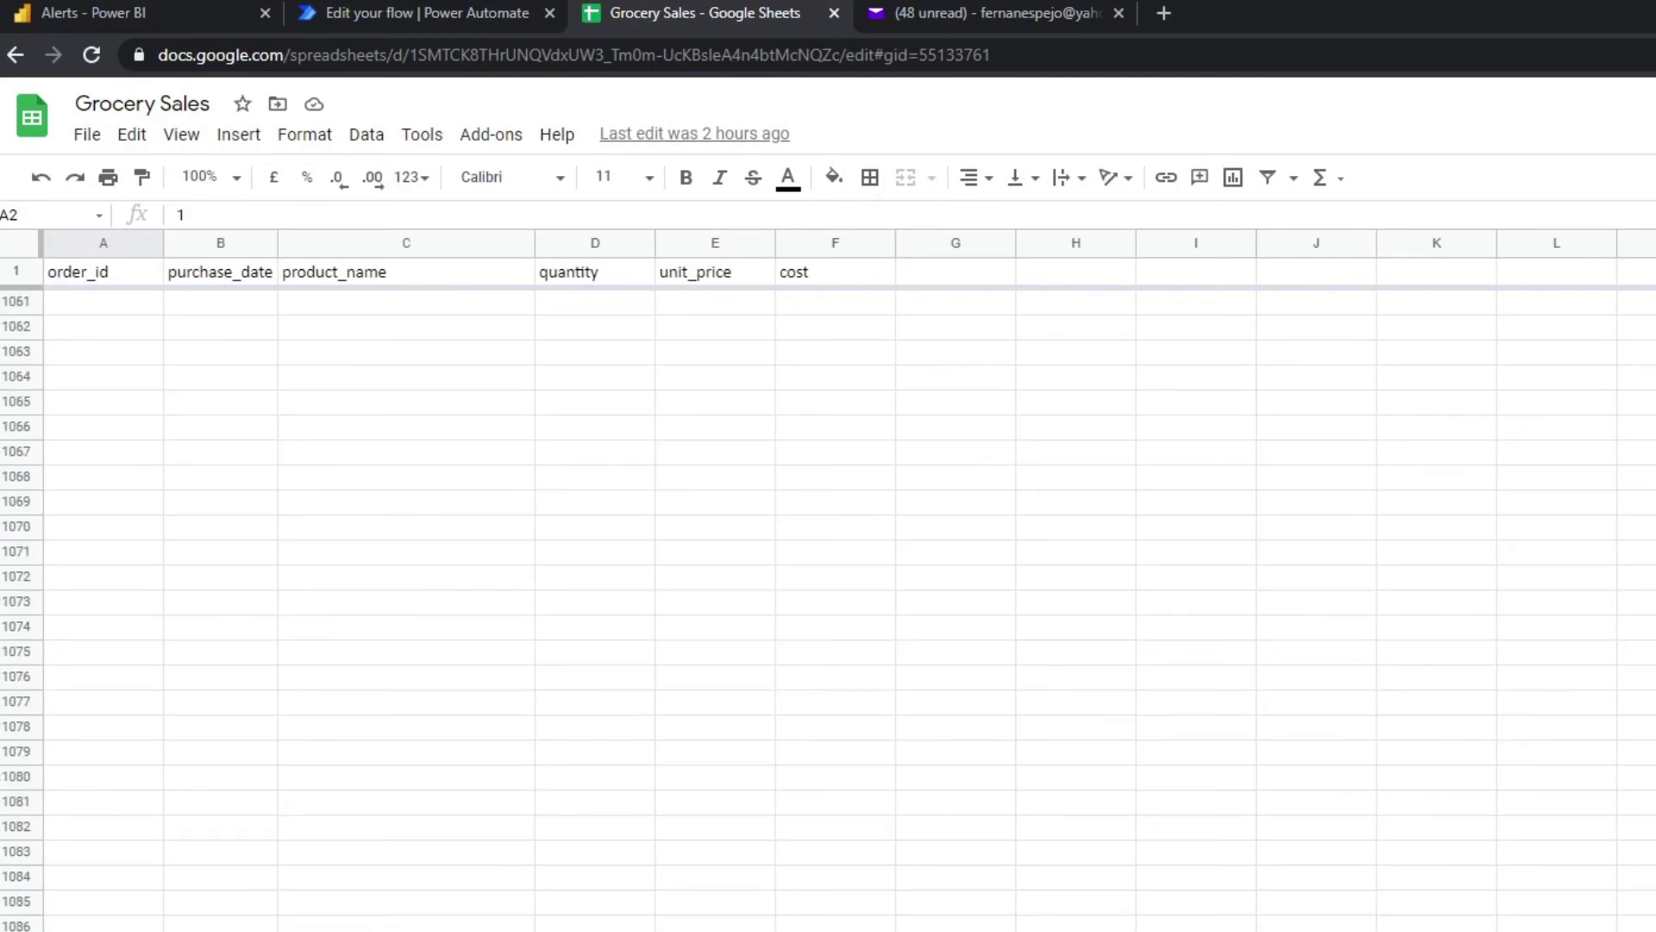
scroll(828, 604, "down", 4)
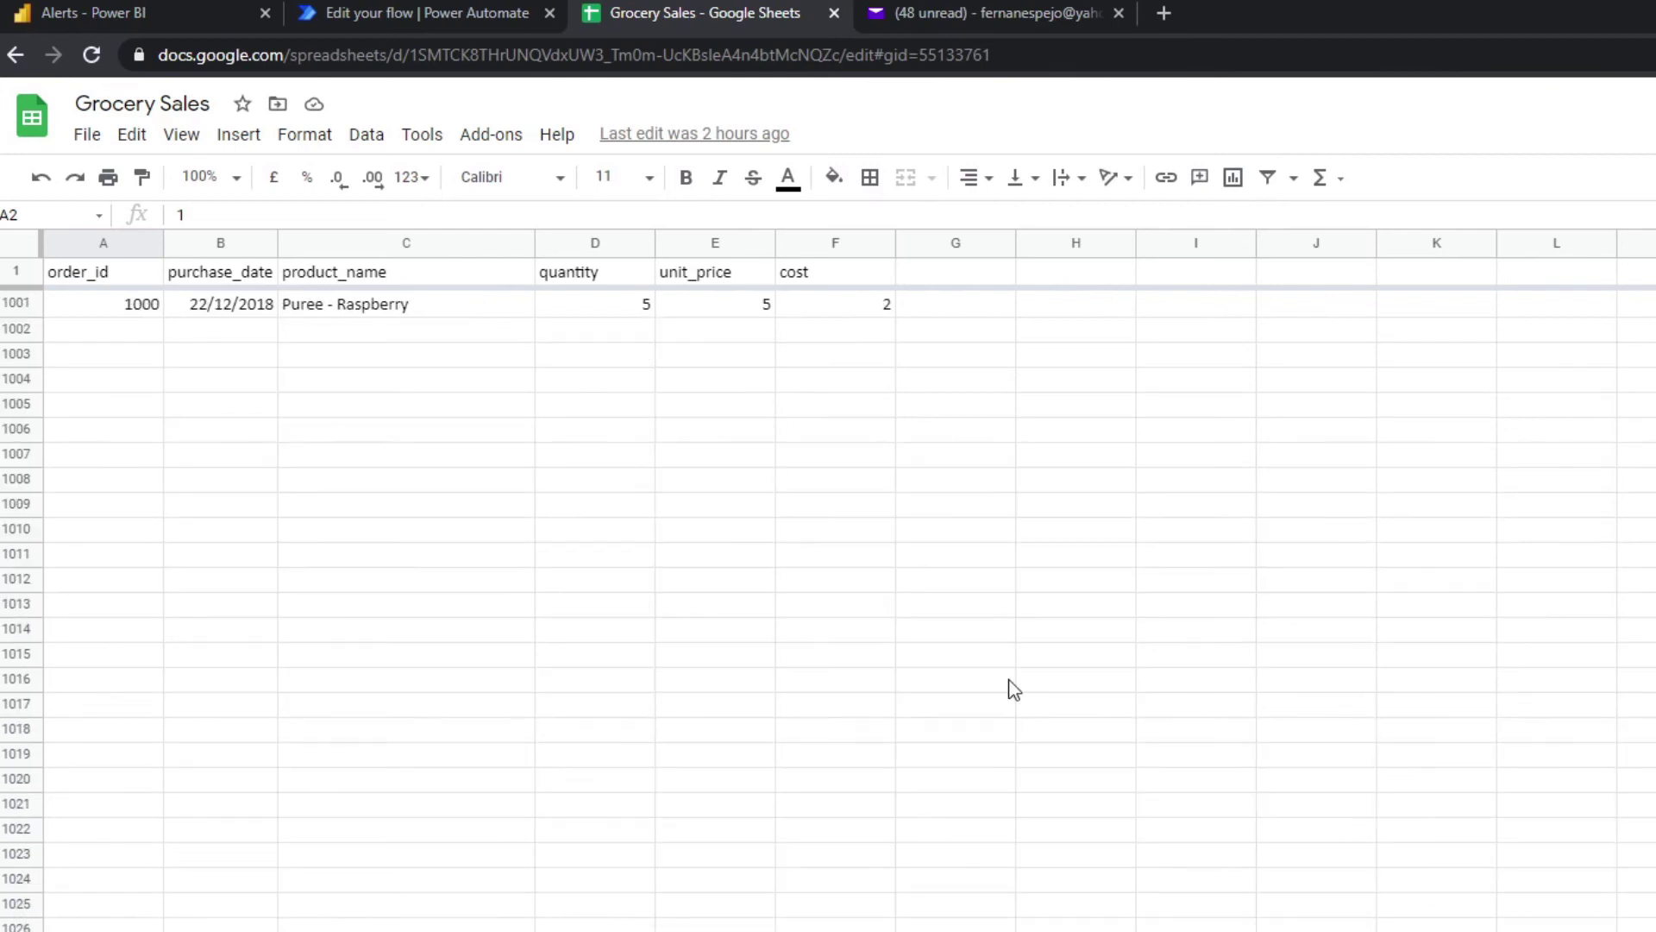
scroll(1013, 690, "up", 5)
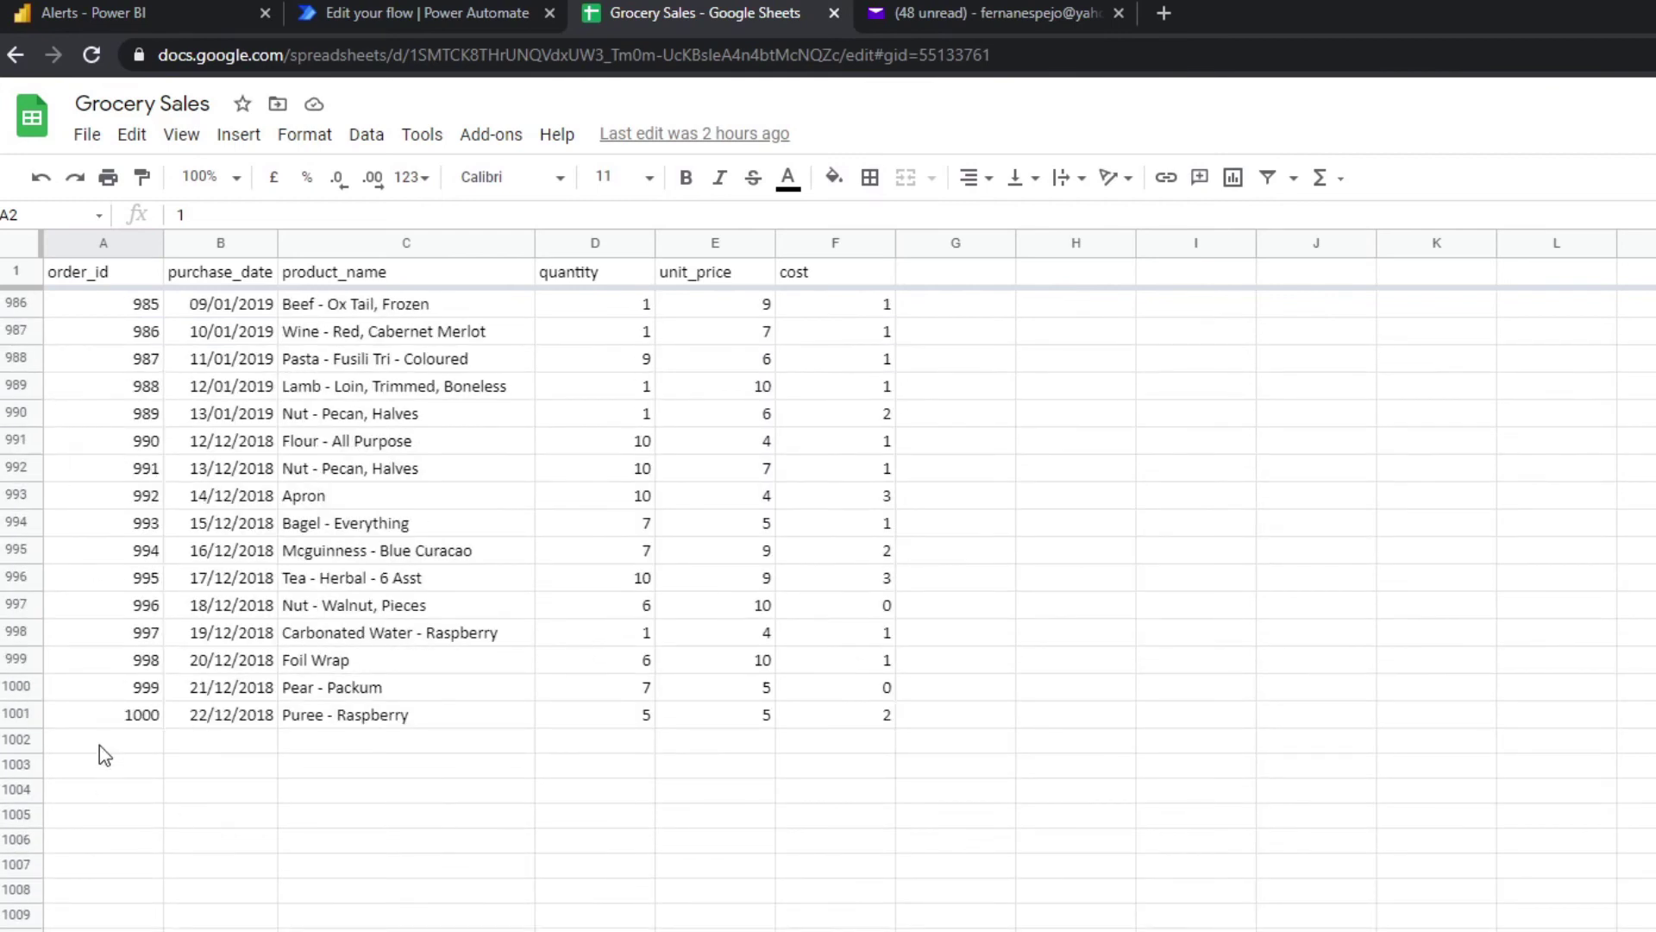
mouse_move(101, 750)
left_mouse_down()
mouse_move(728, 754)
mouse_move(858, 832)
mouse_move(863, 916)
left_mouse_up()
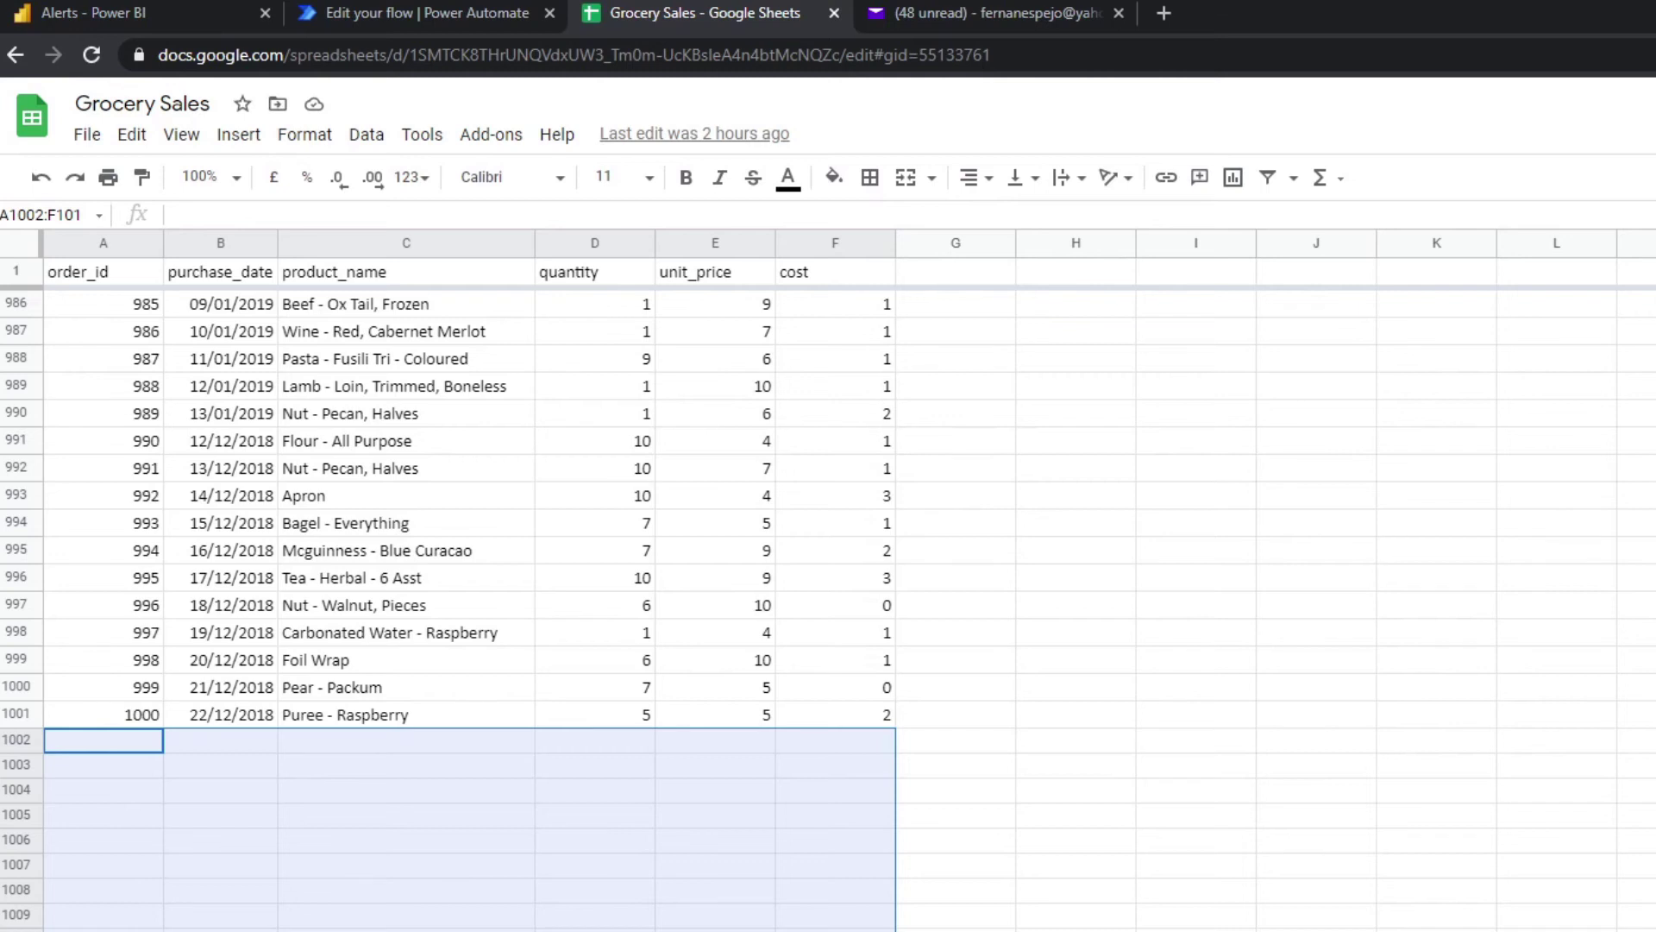
Copy the five Beans - Turtle, Black, Dry rows (A1:F5) from the second sheet into row 1002.
key("ctrl+shift+Page_Down")
left_click(263, 657)
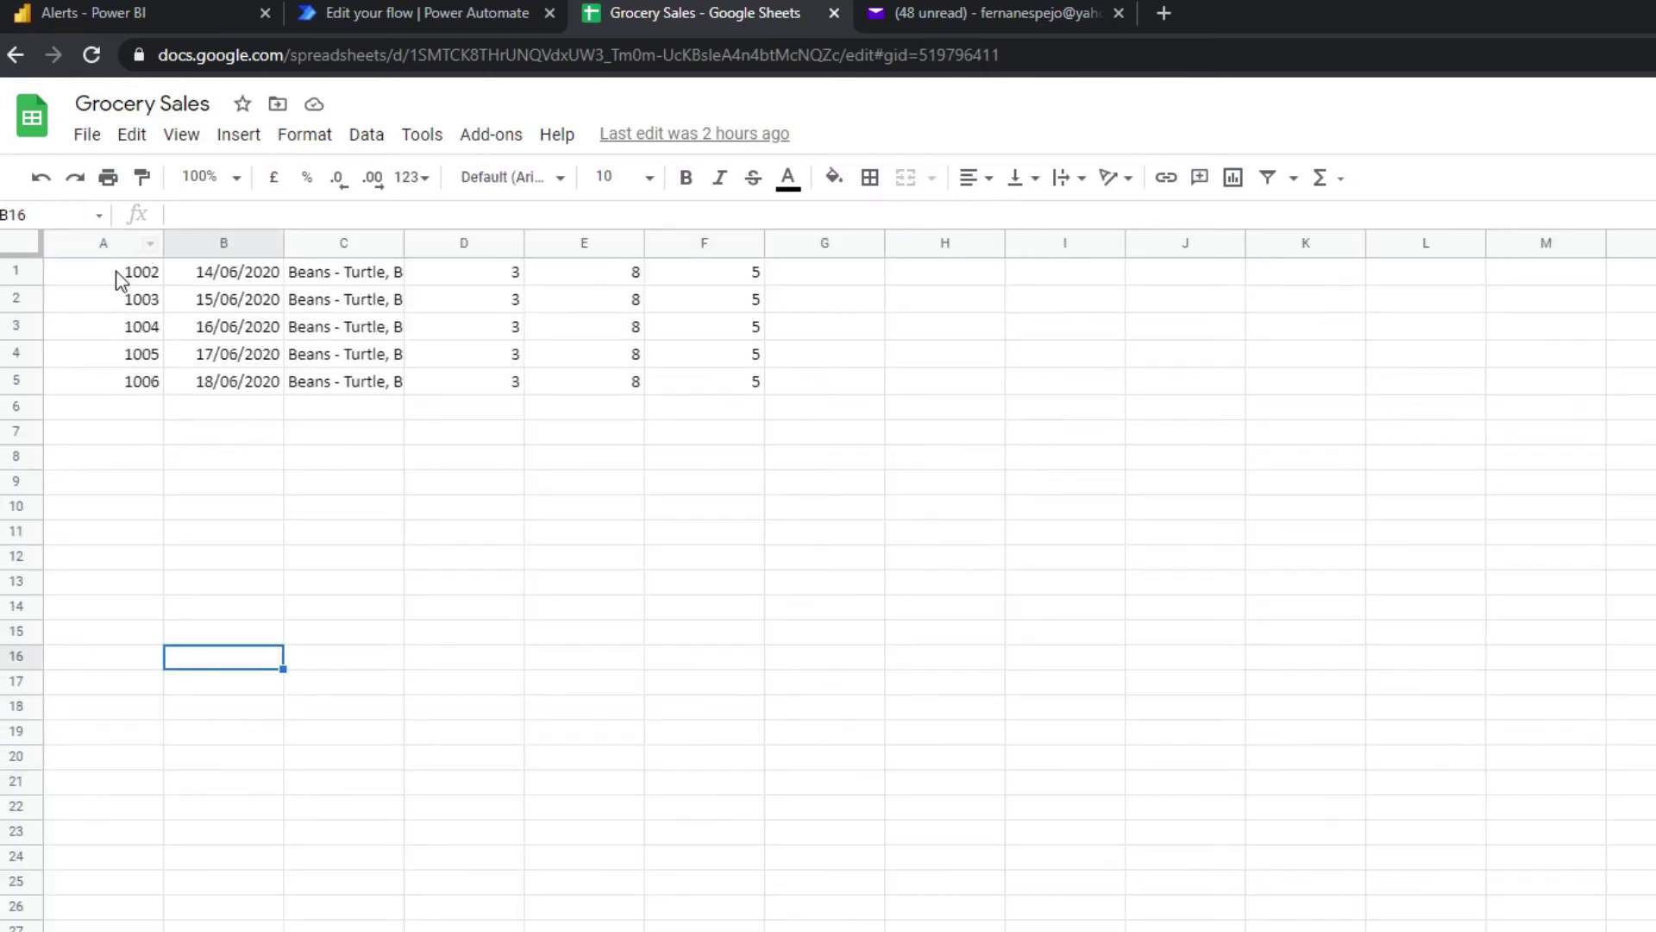
left_click_drag(118, 273, 700, 383)
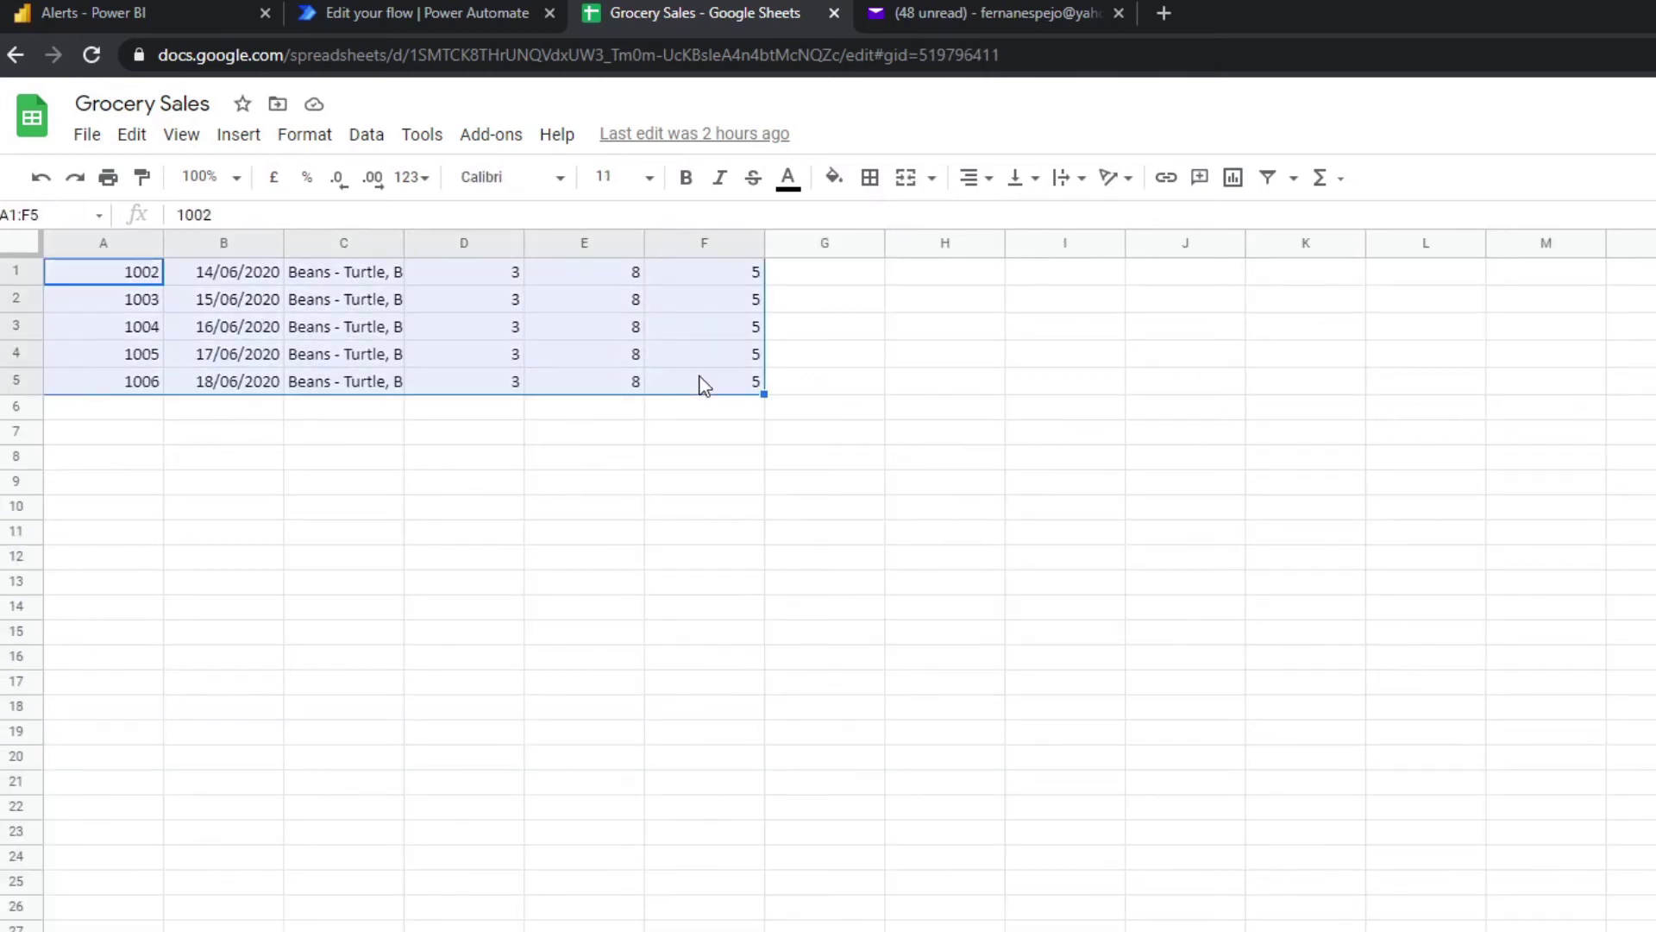
key("ctrl+c")
key("ctrl+shift+Page_Up")
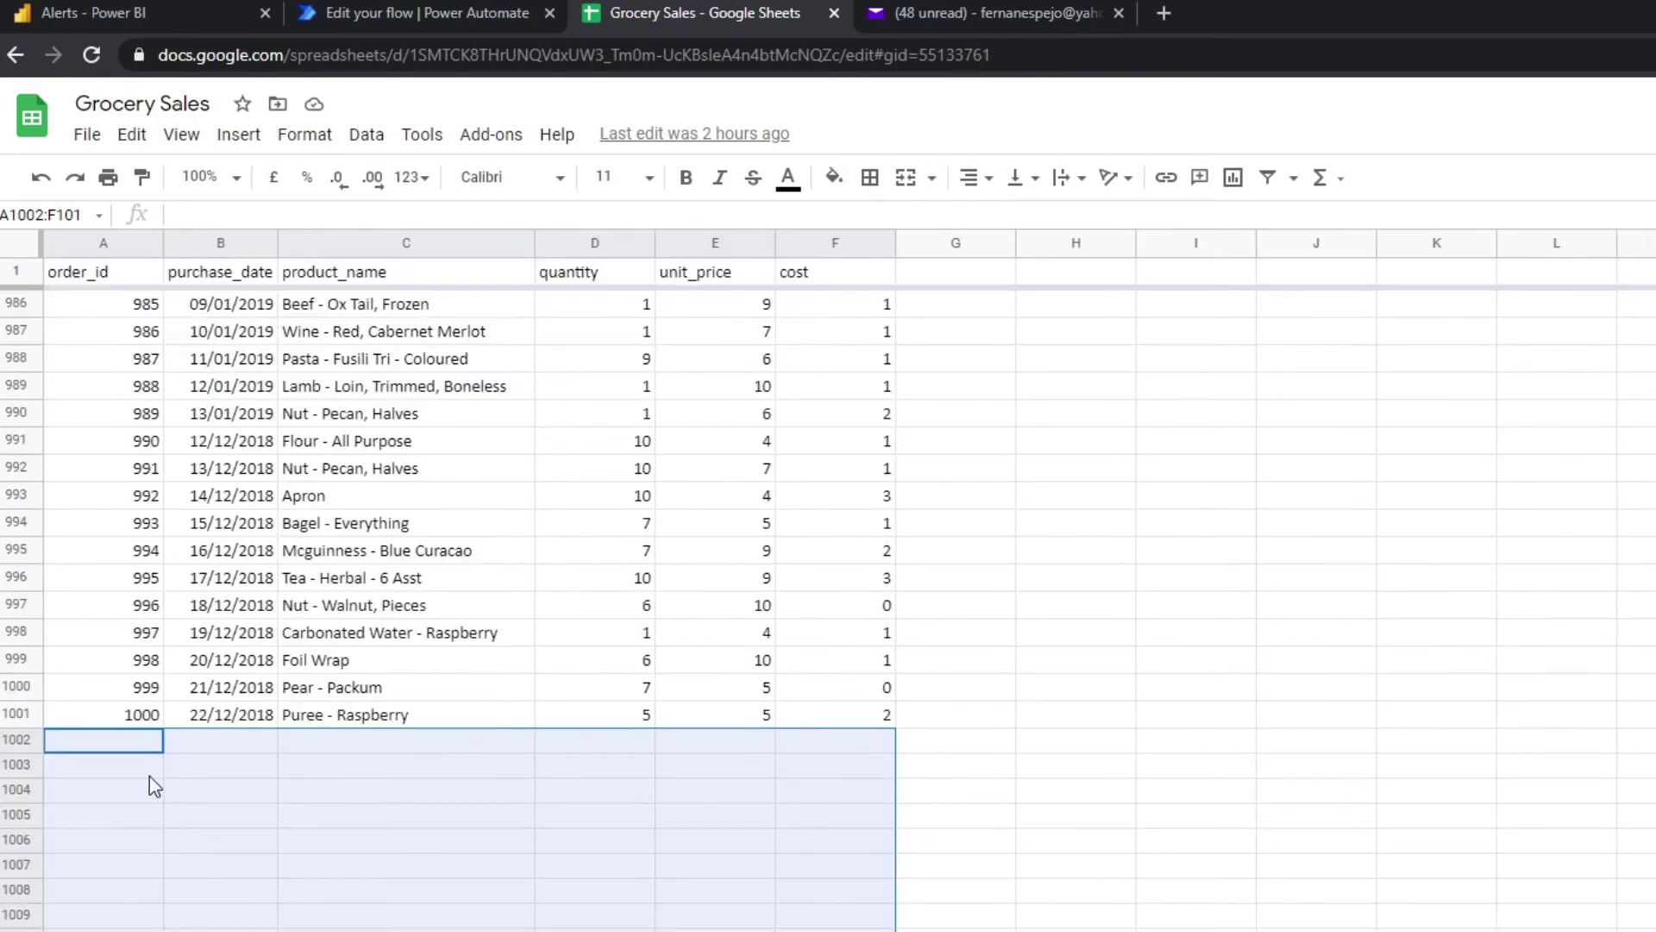
key("ctrl+v")
left_click(480, 910)
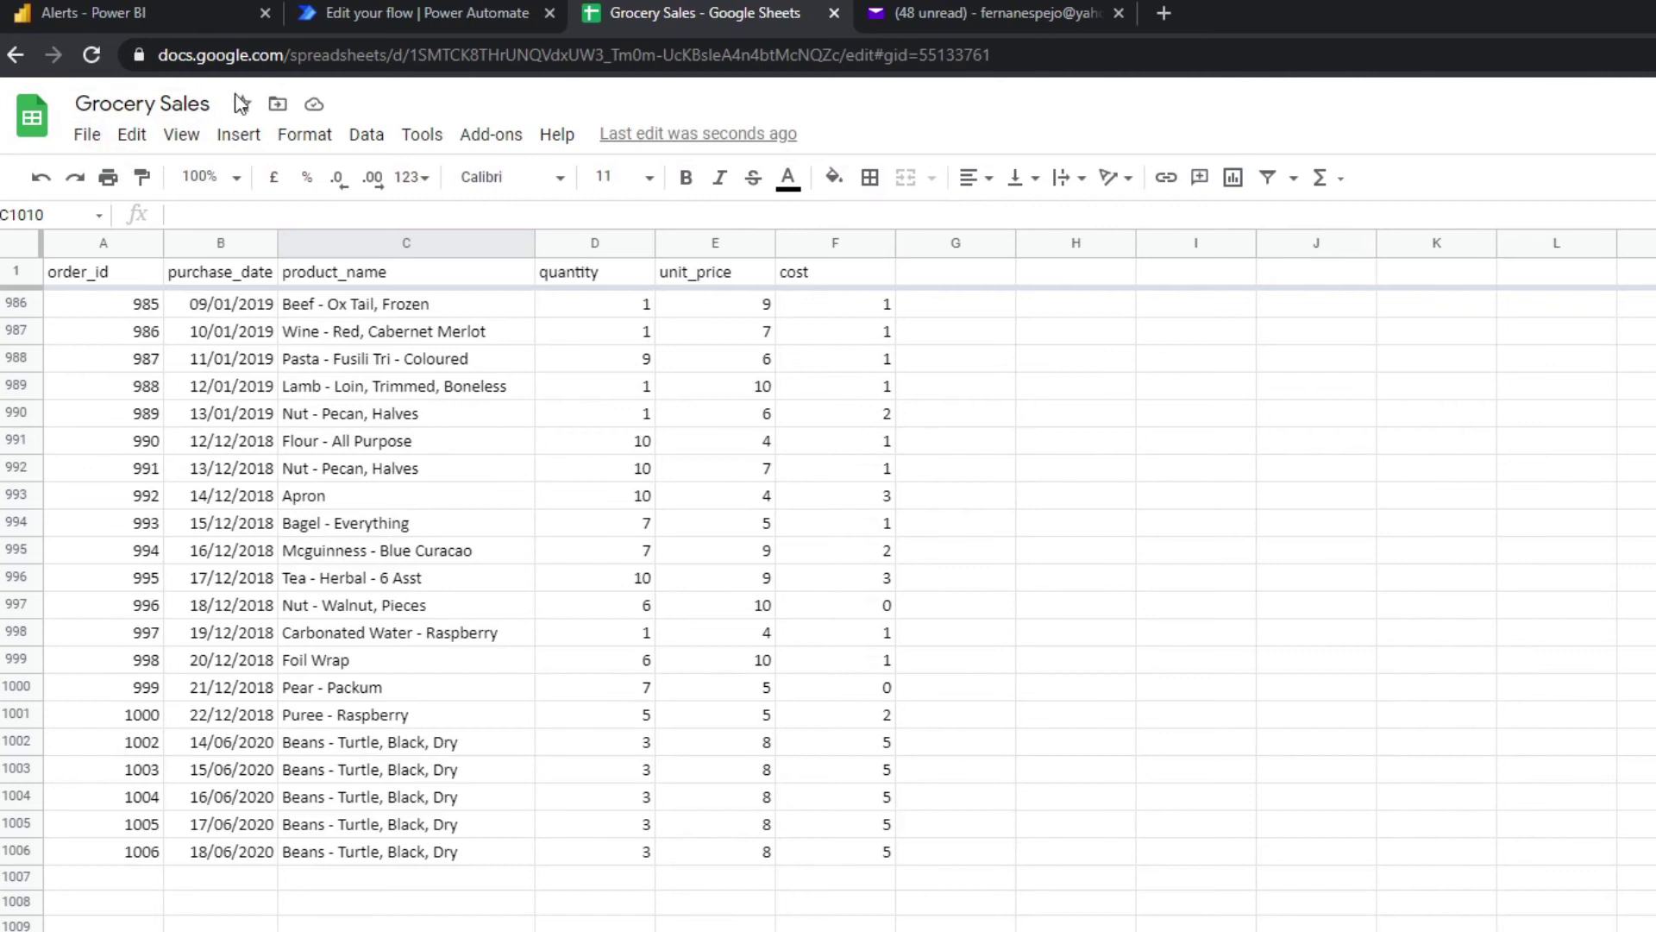
left_click(312, 107)
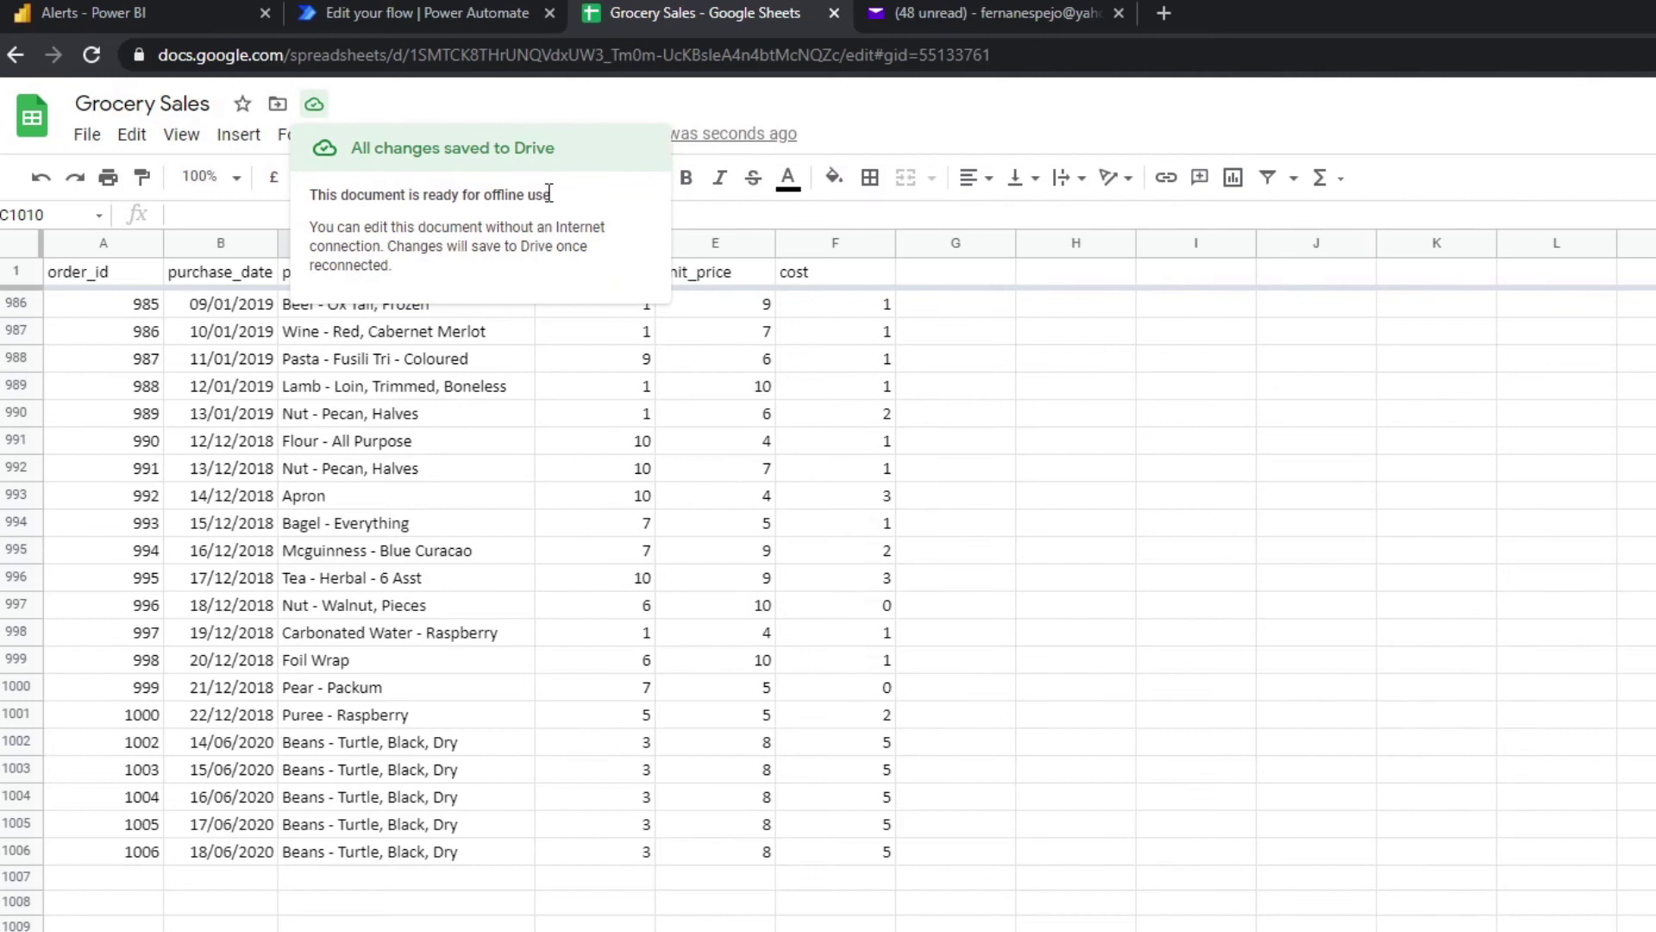
Back in Power BI, open the Alerts dataset's refresh settings and expand the data source credentials.
left_click(179, 14)
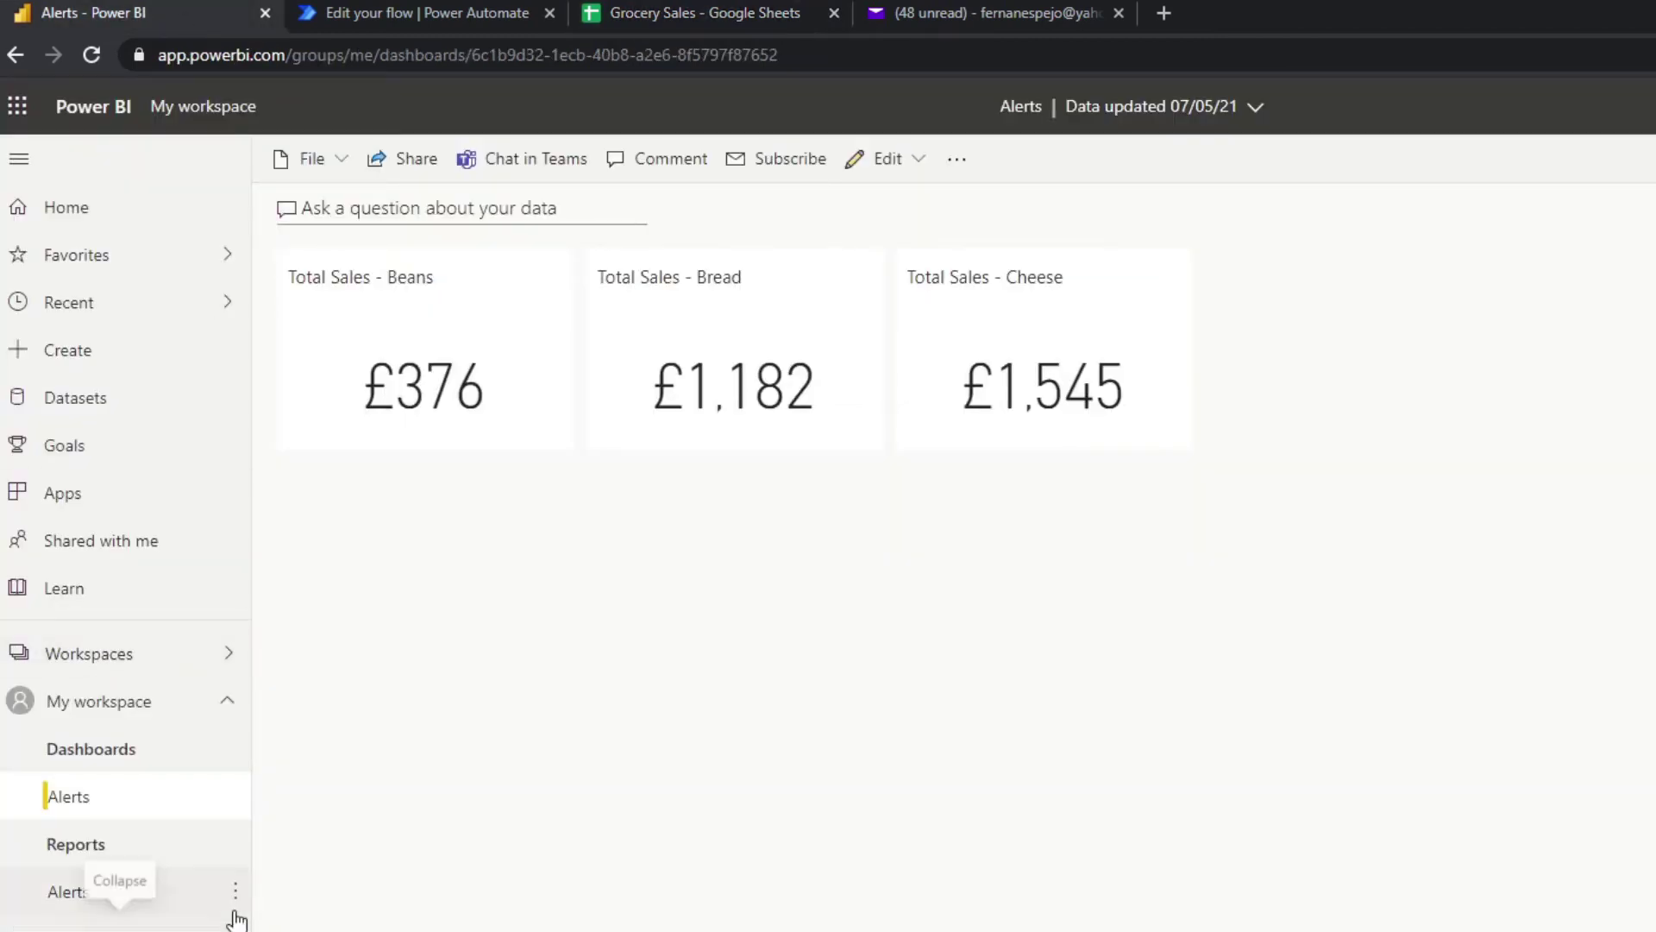
left_click(235, 893)
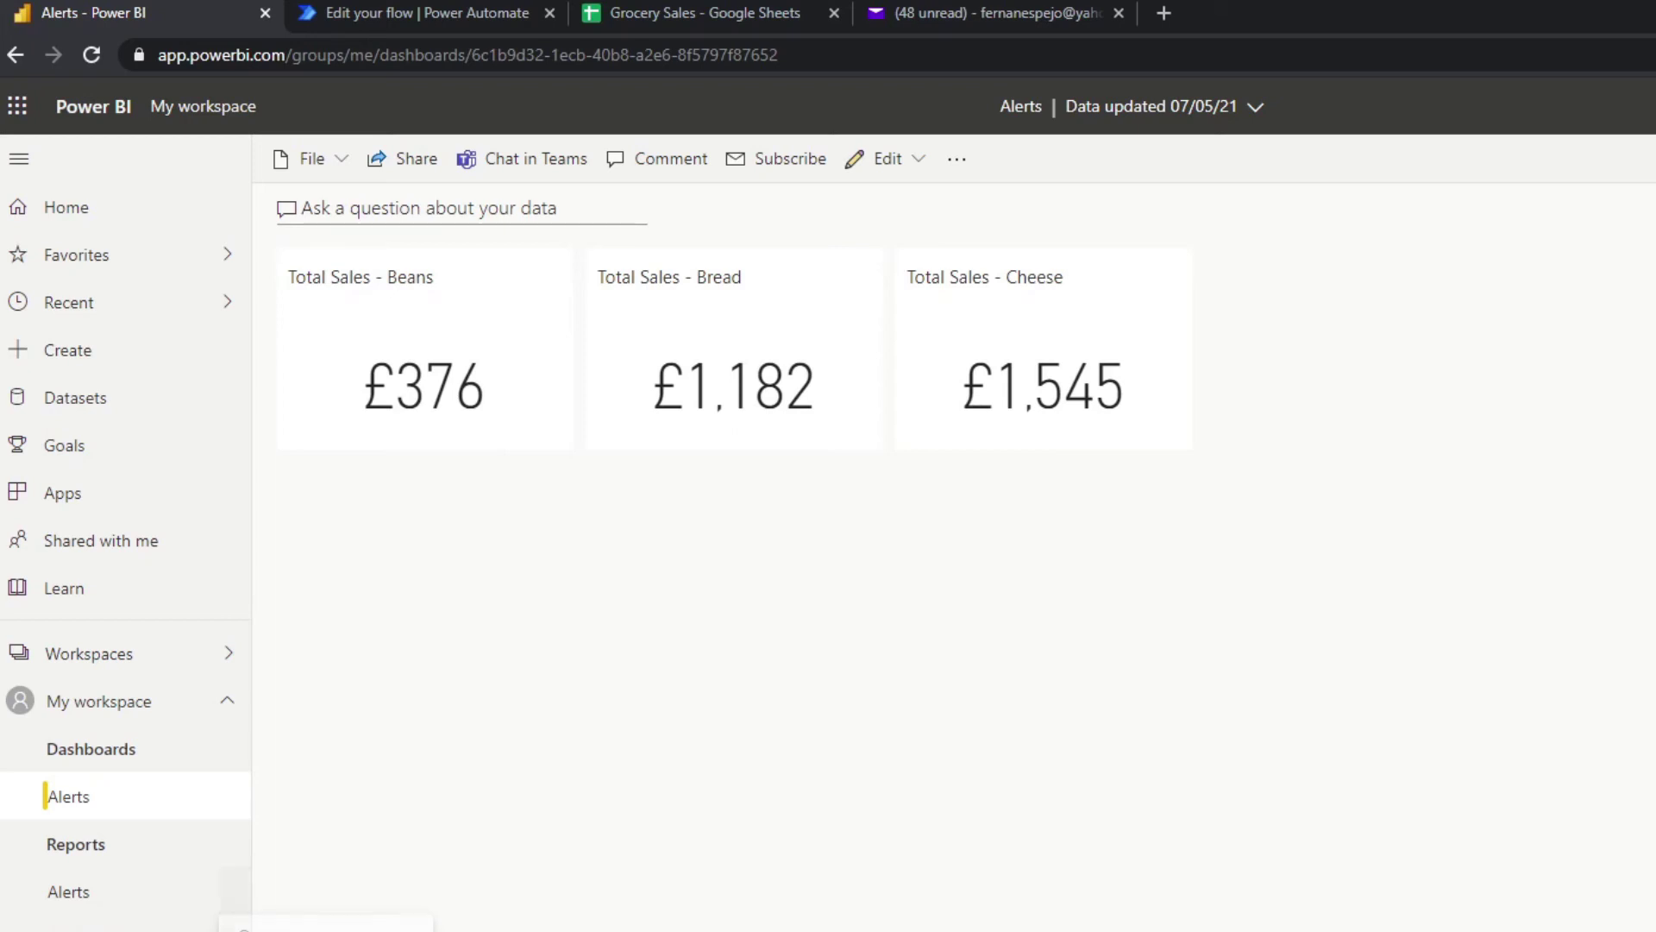
left_click(235, 893)
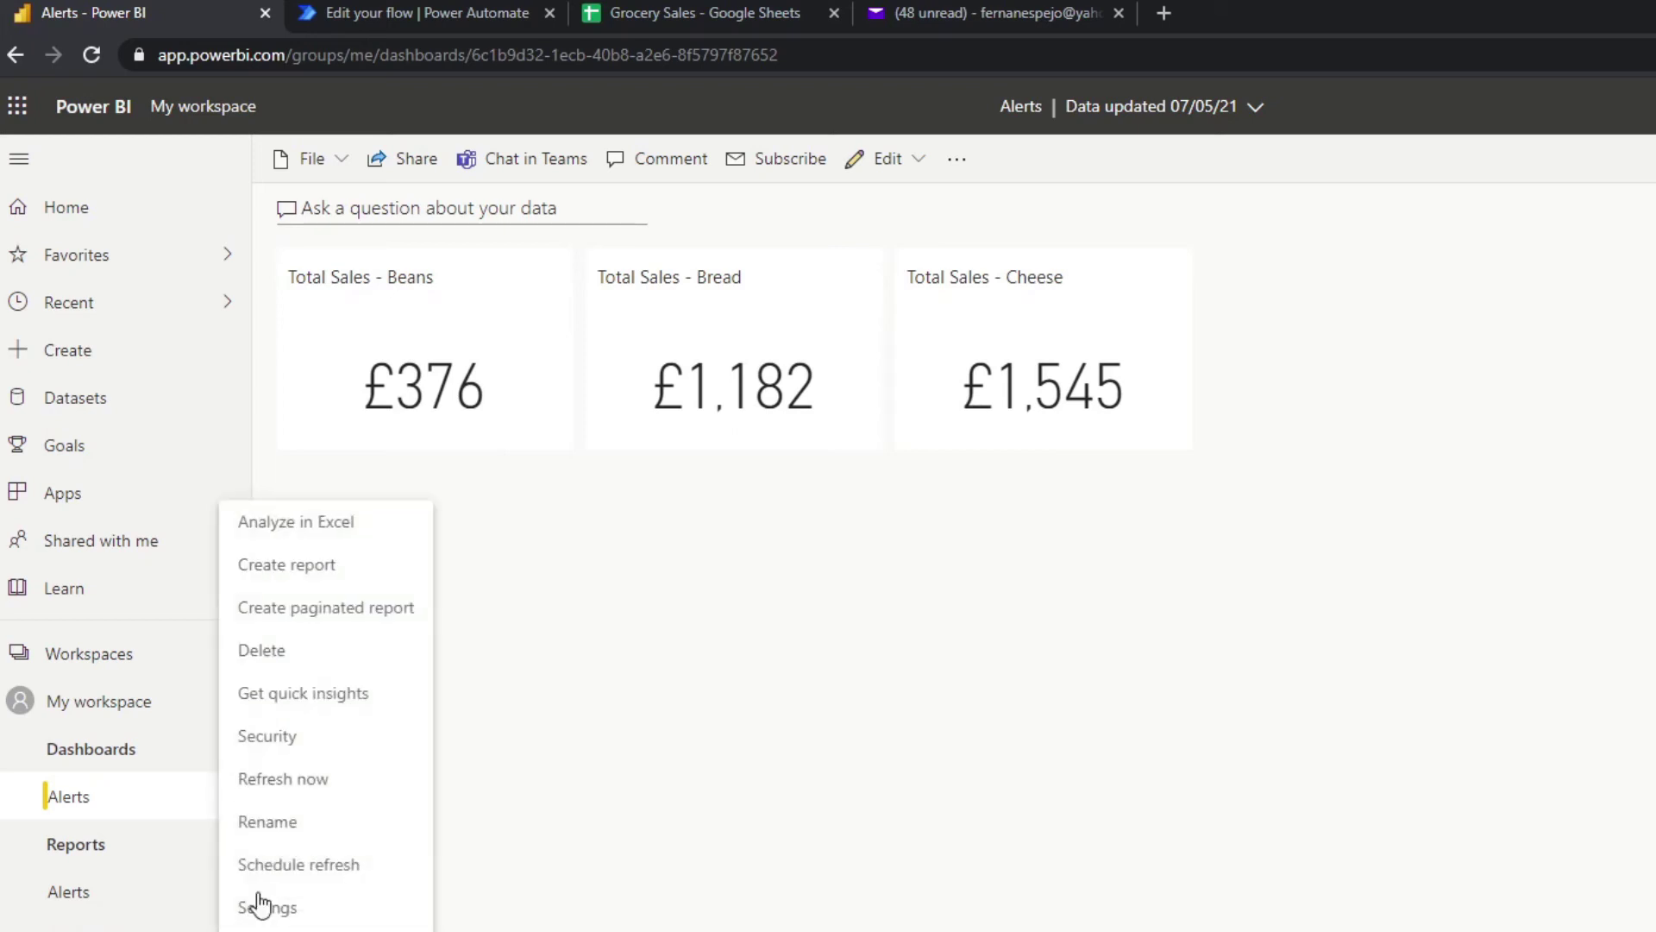
left_click(301, 866)
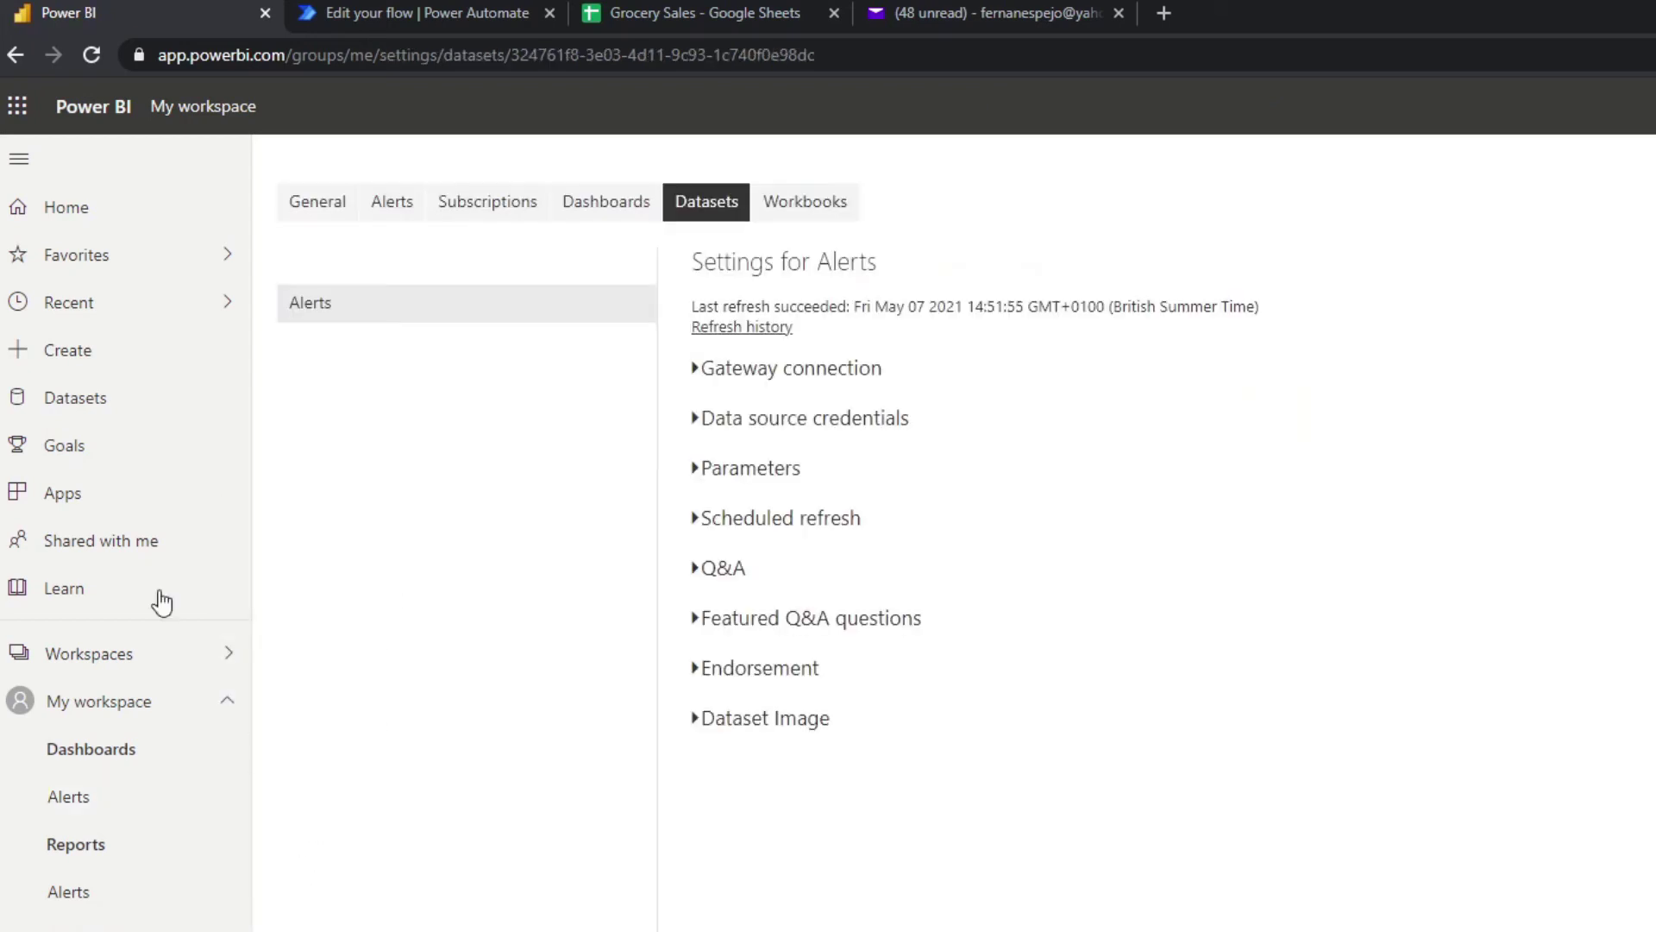
left_click(792, 417)
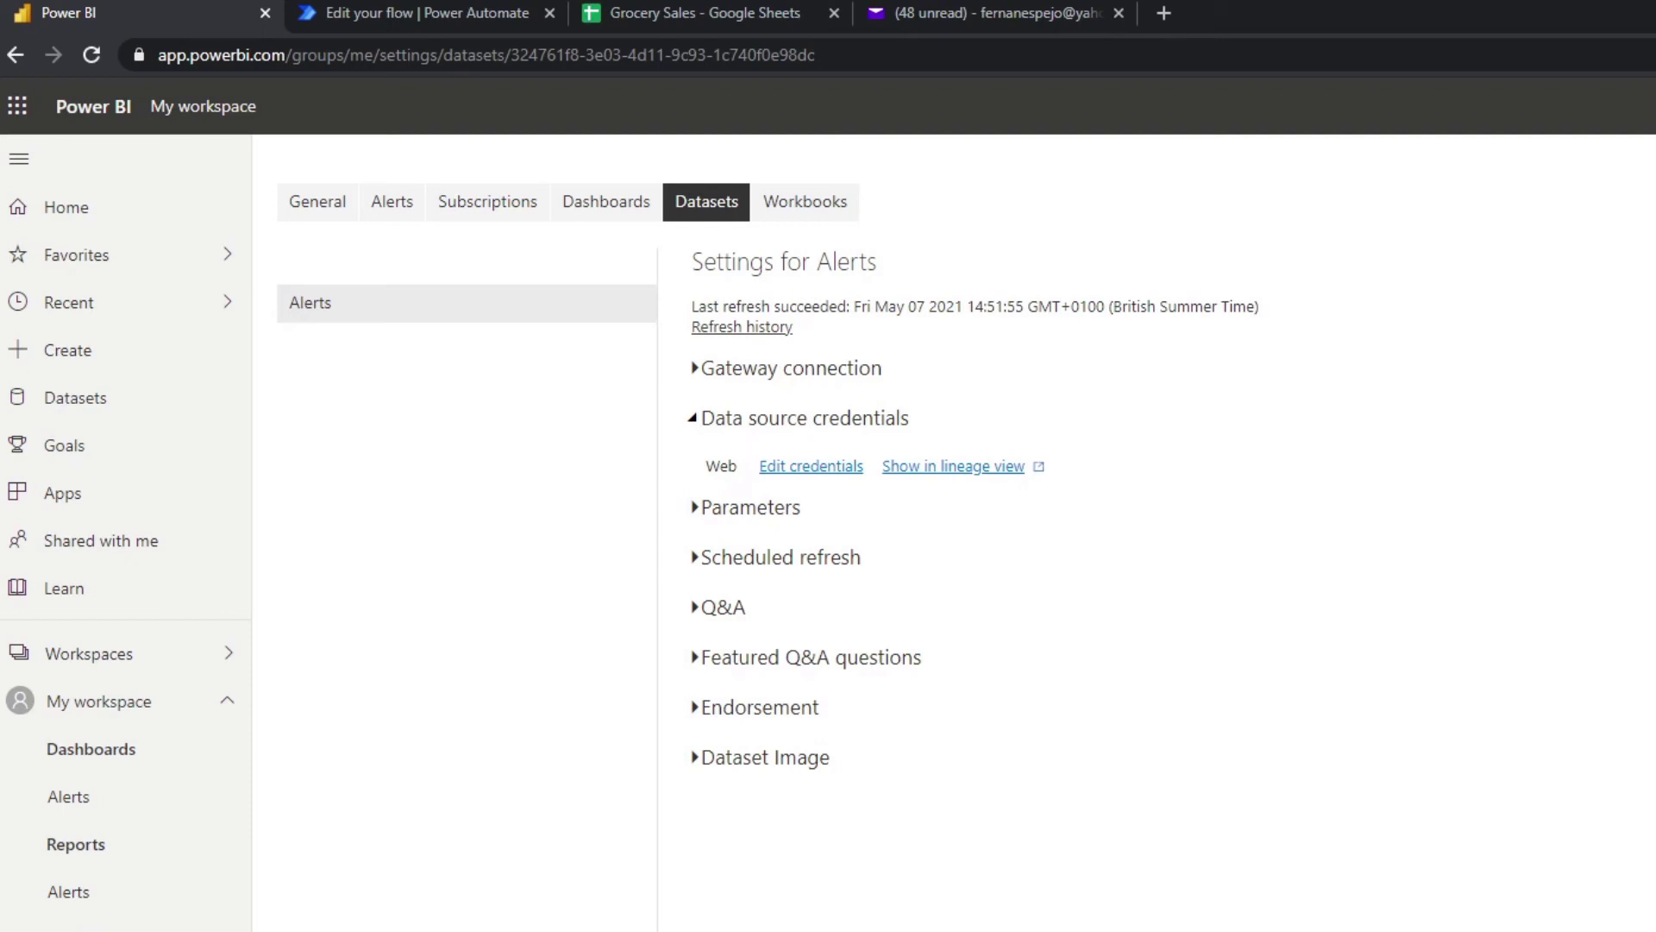
Refresh the Alerts dataset now and confirm the 16:07:20 refresh in its history.
left_click(229, 928)
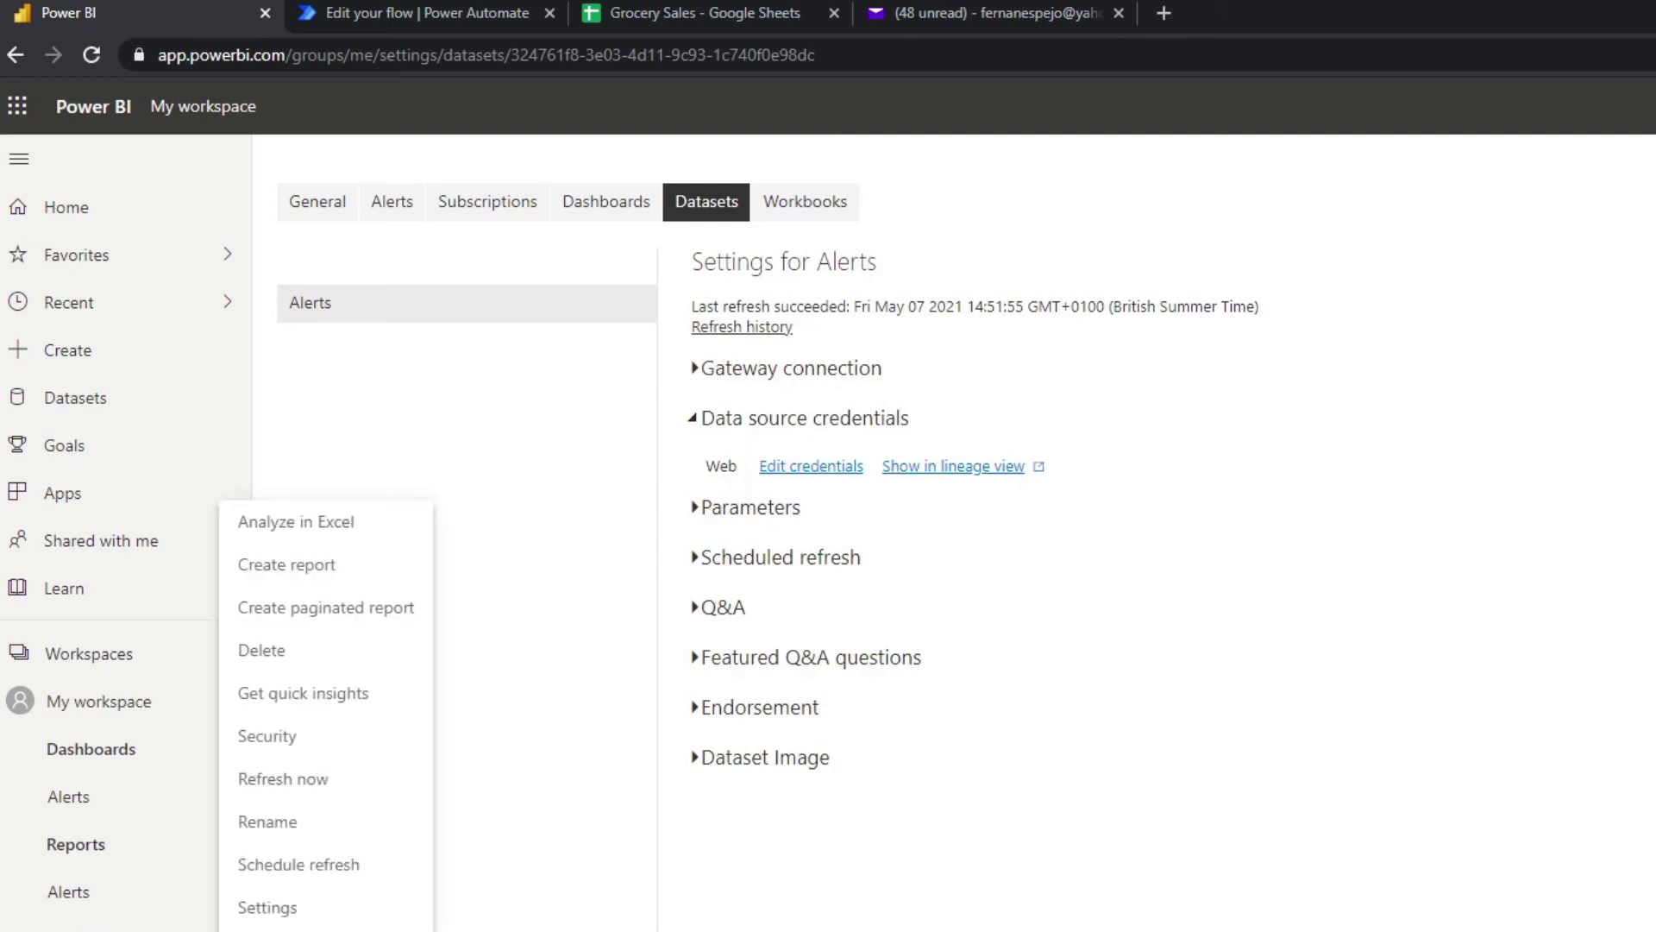
left_click(308, 781)
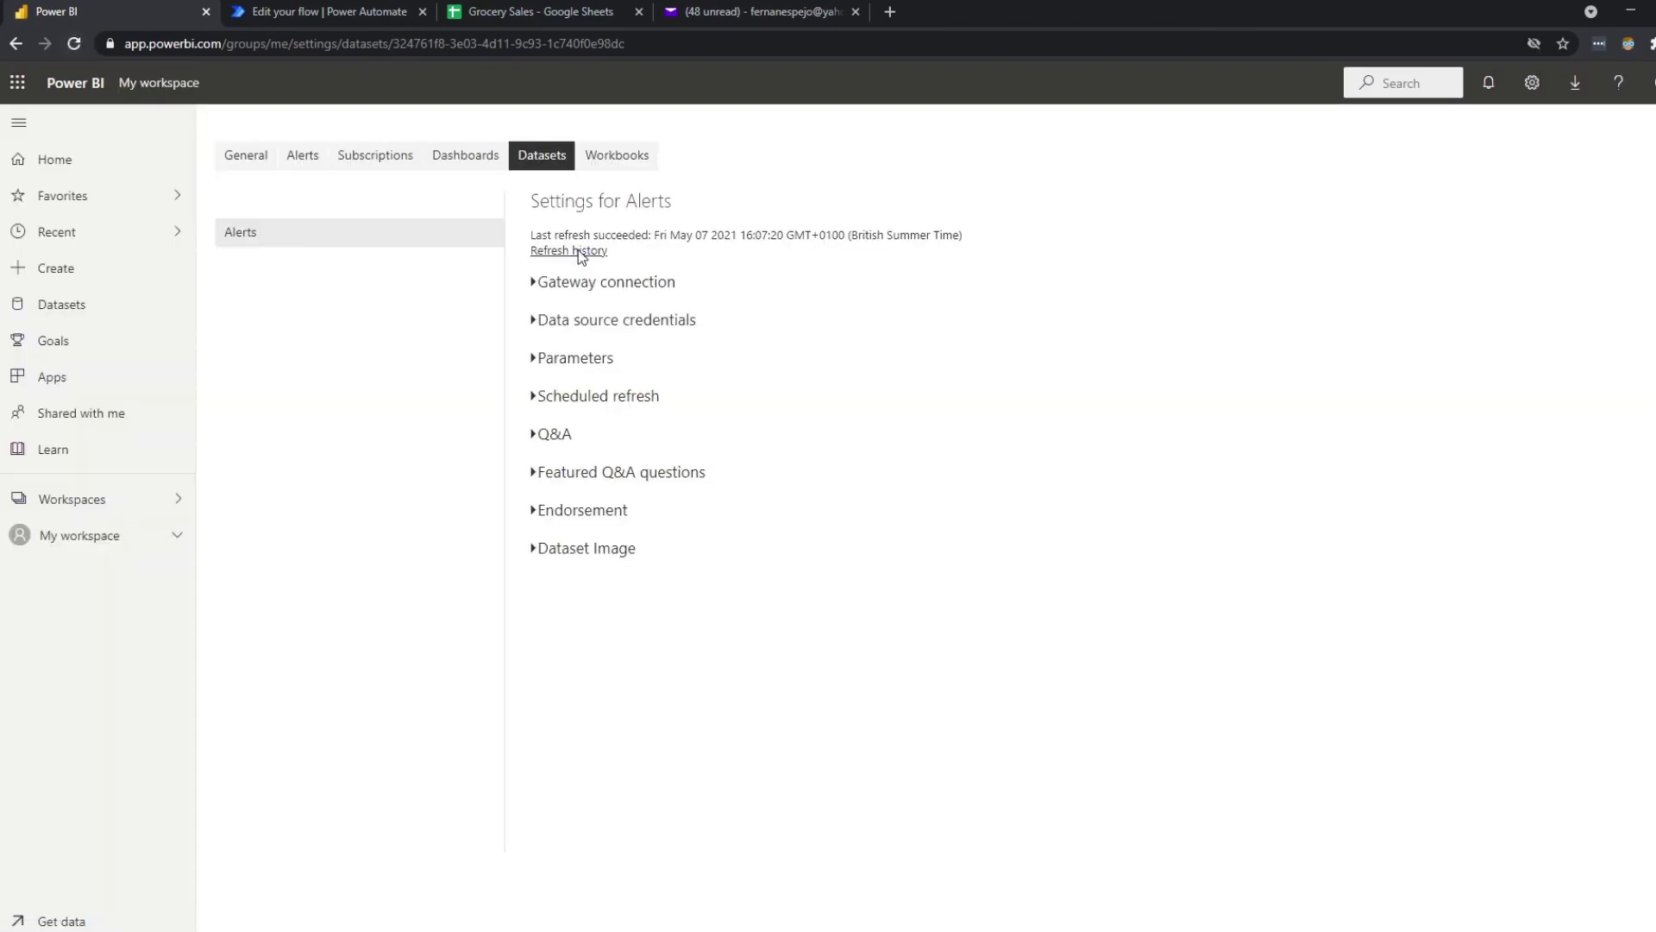
left_click(578, 251)
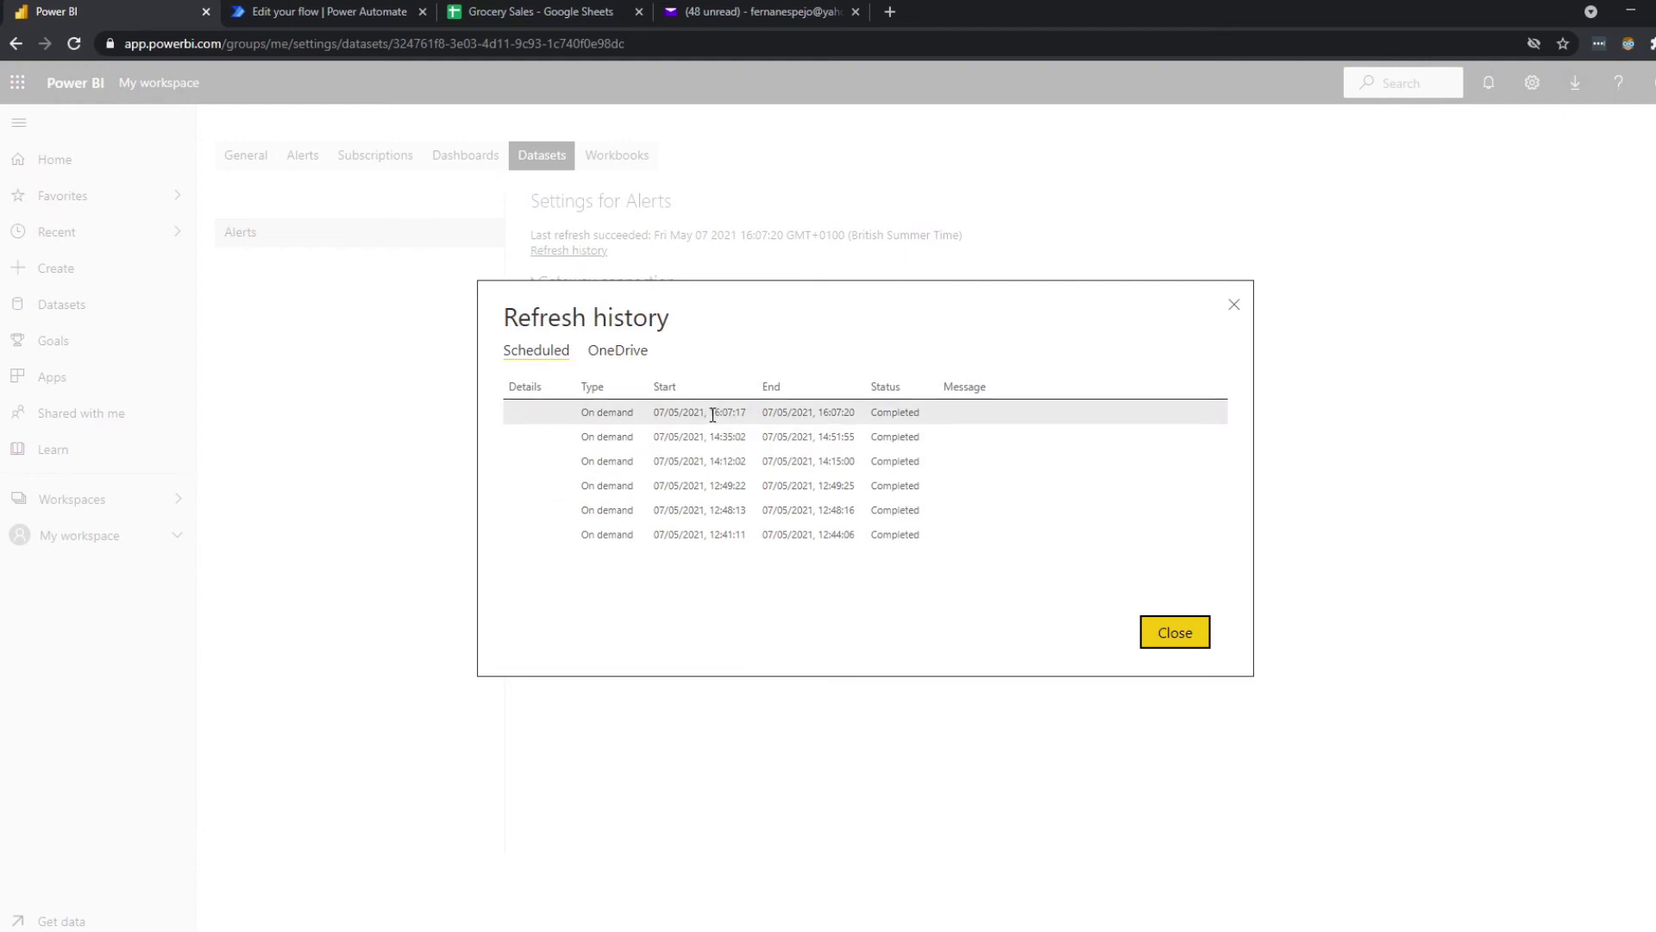
left_click_drag(713, 415, 849, 407)
left_click(784, 413)
Close the refresh history and open the Alerts dashboard and Alerts report from My workspace.
left_click(1233, 304)
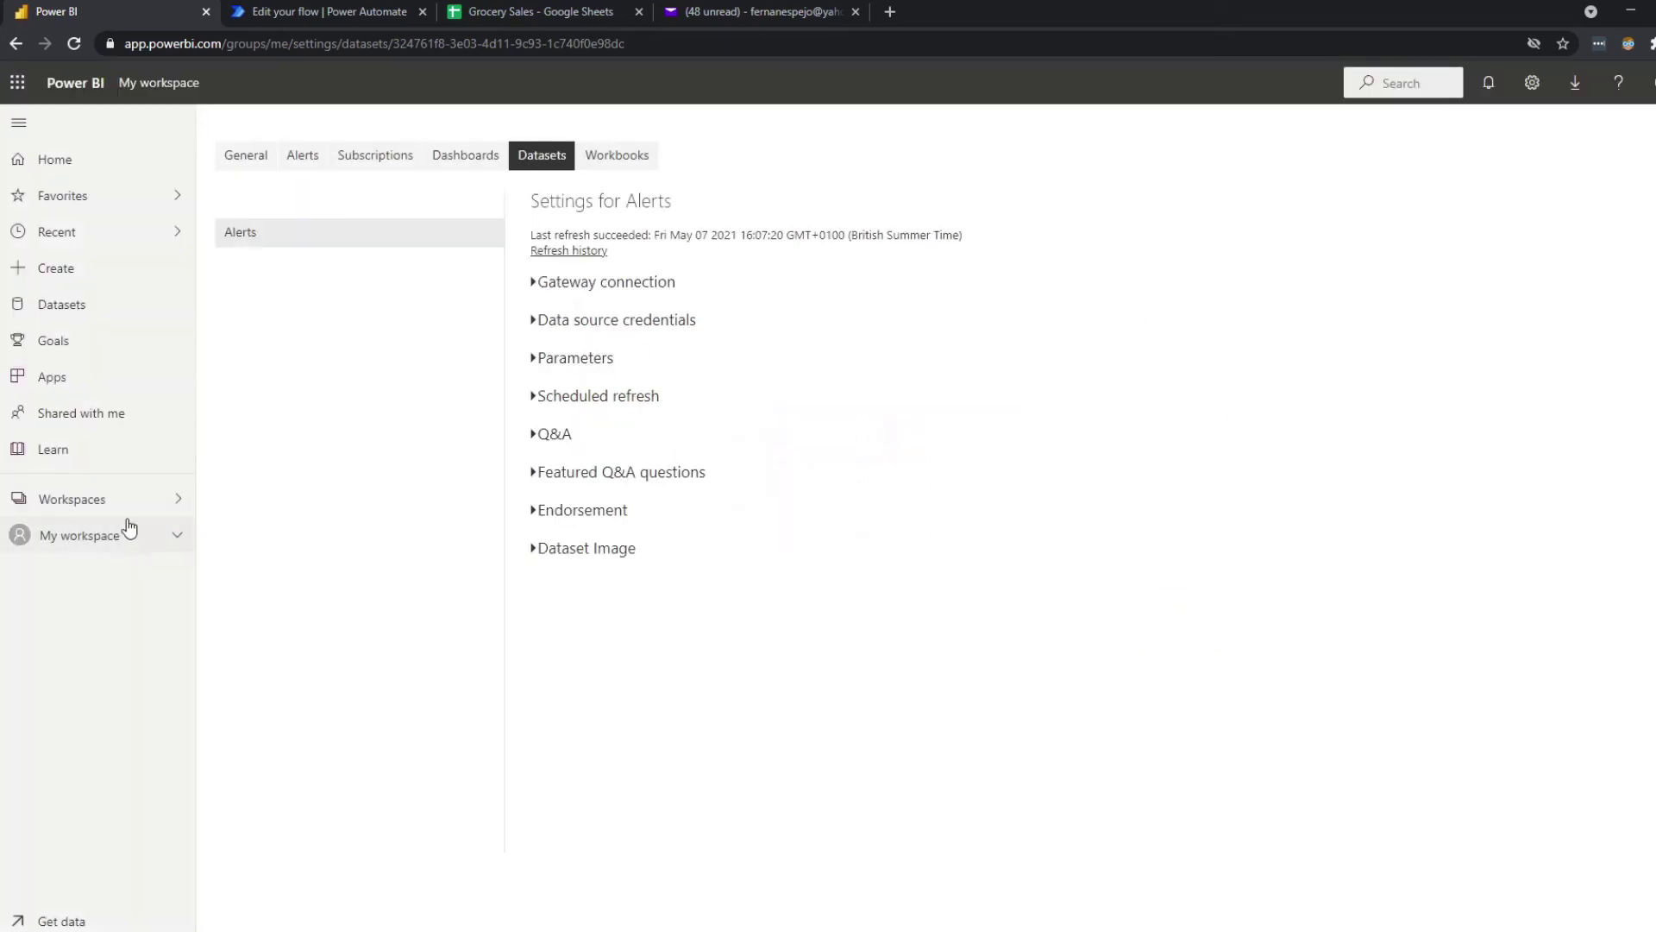
left_click(168, 543)
left_click(86, 609)
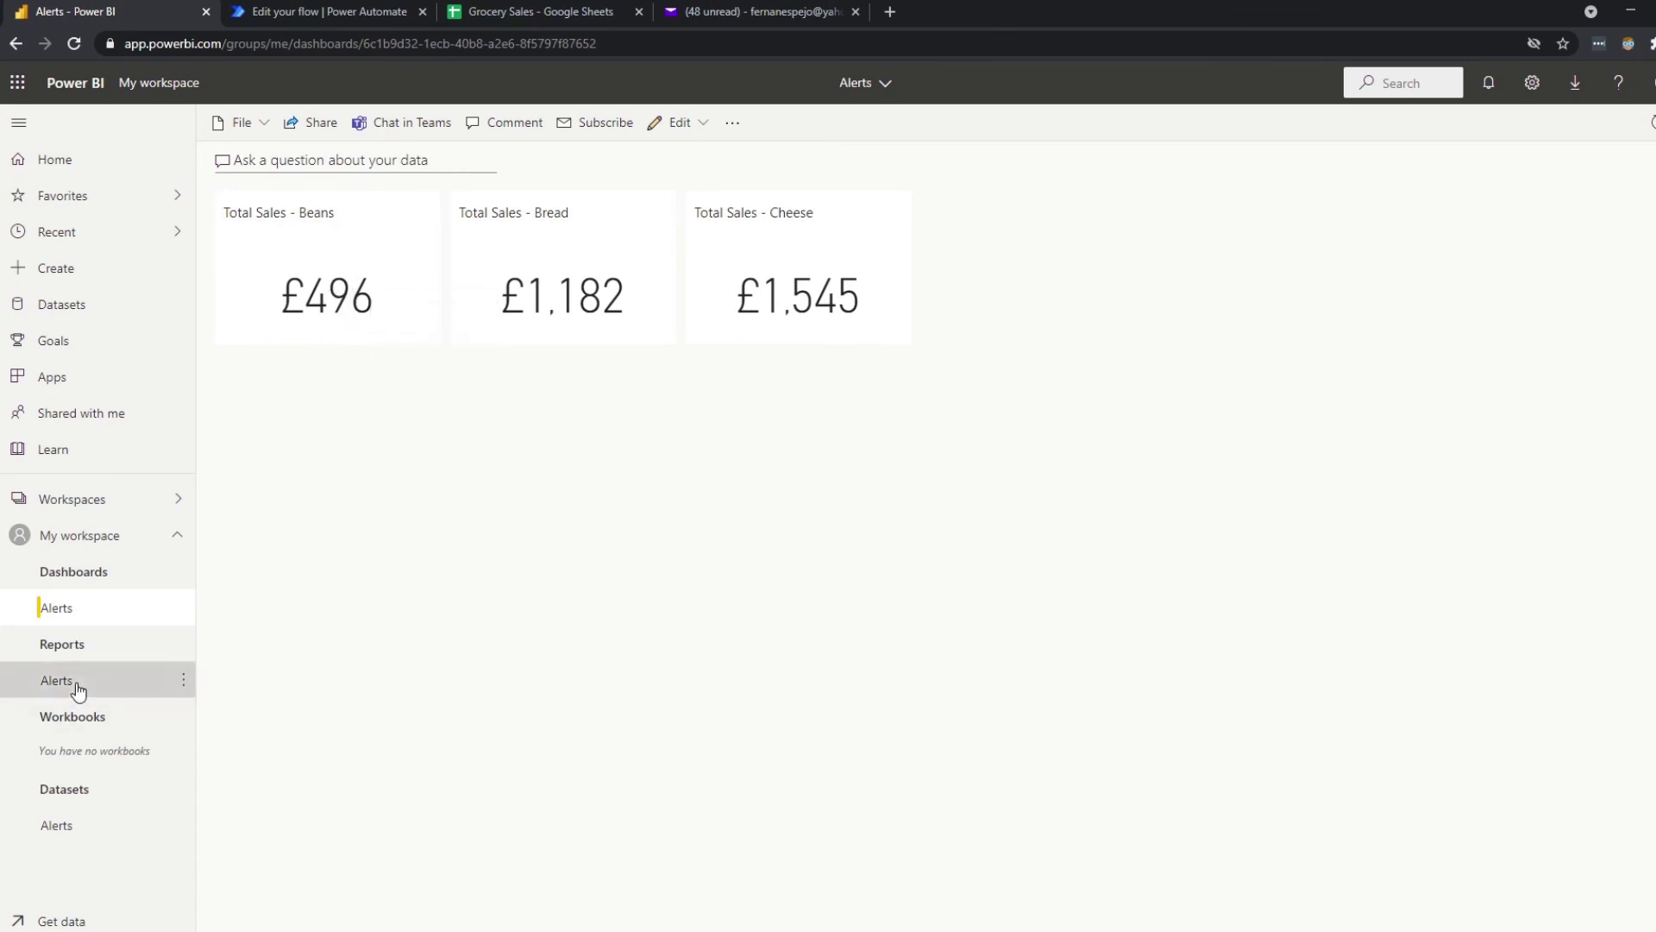
left_click(126, 681)
Check the Beans total of £496 with the report slicer, then return to the Grocery Sales sheet.
left_click(1447, 493)
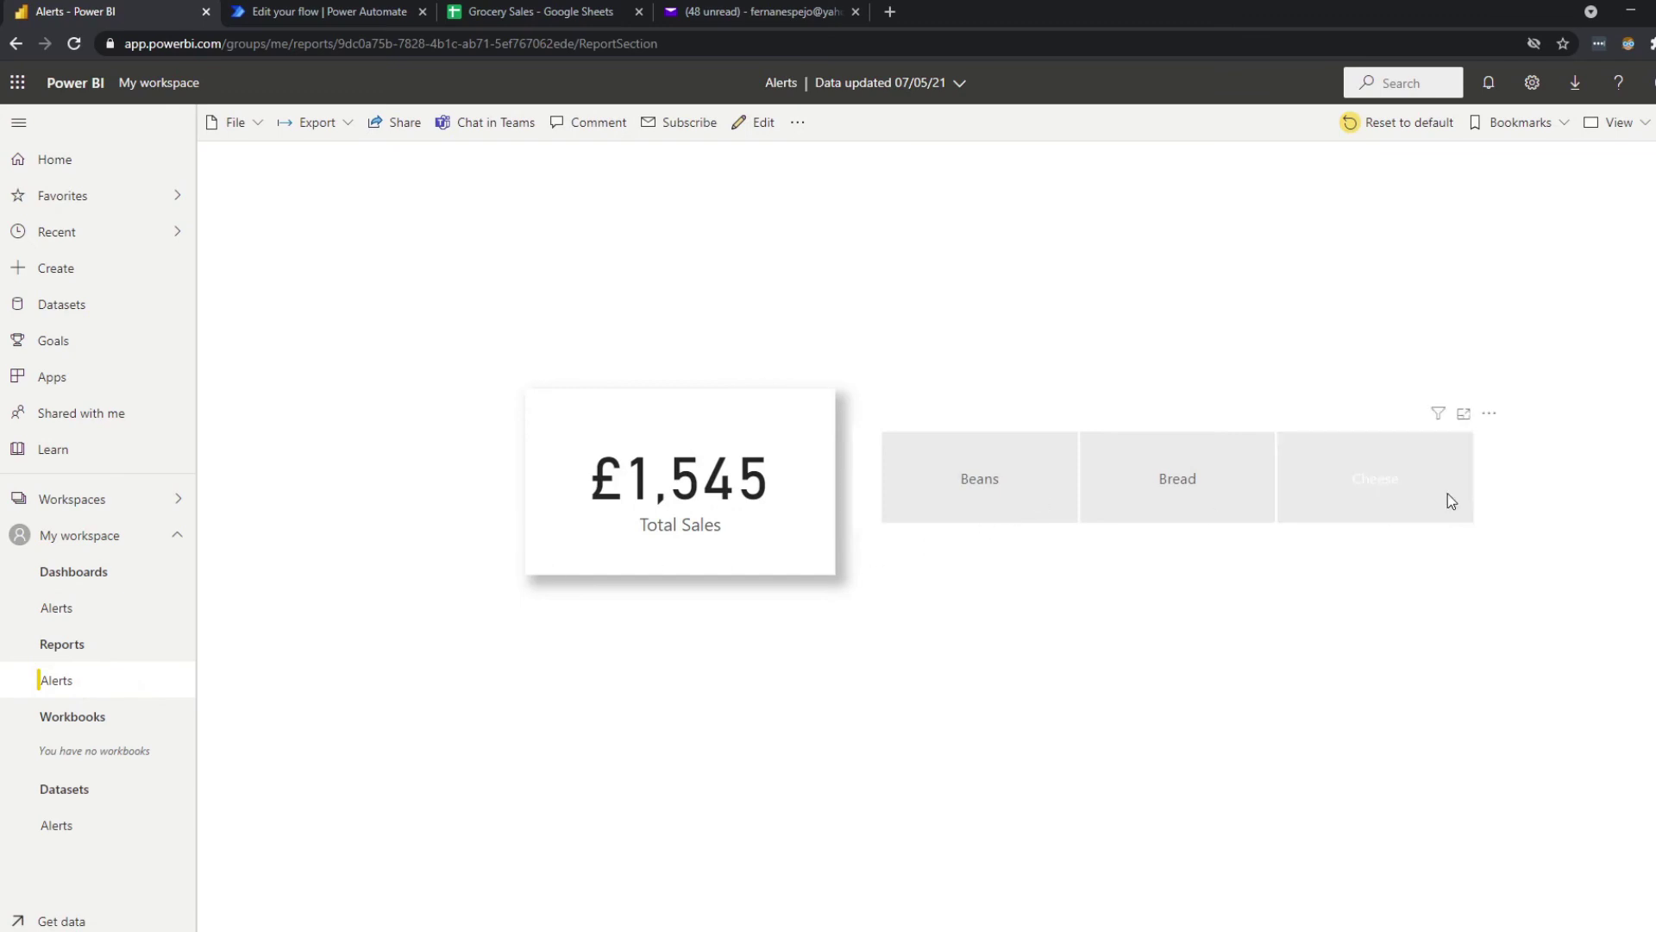
left_click(1018, 493)
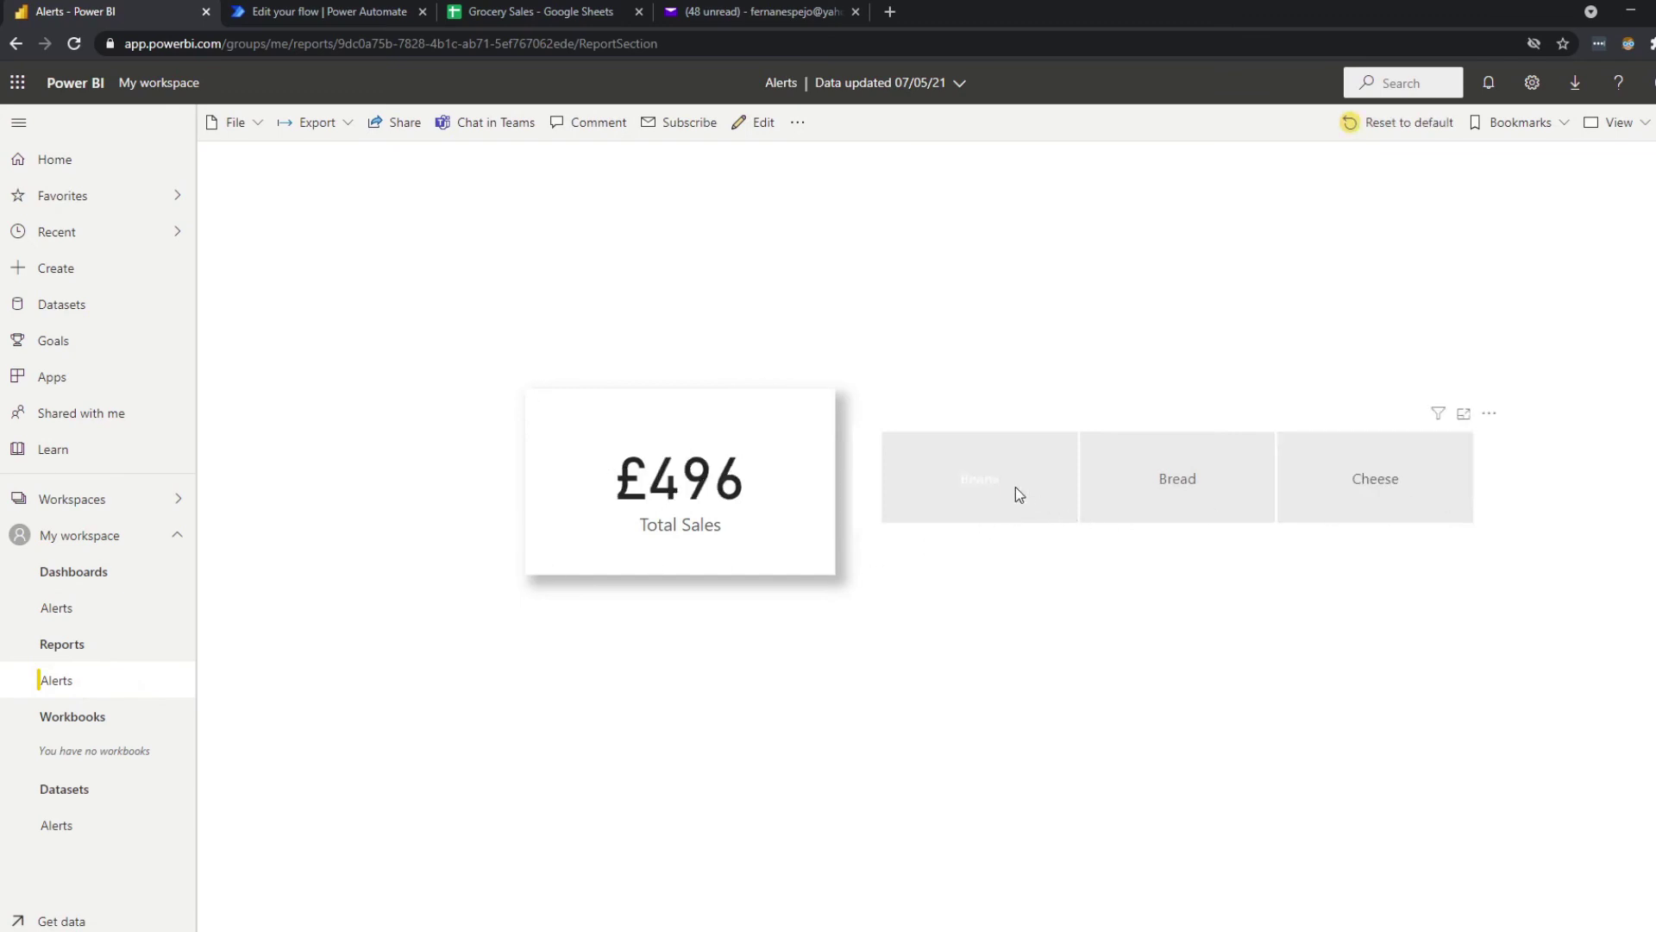
left_click(1016, 488)
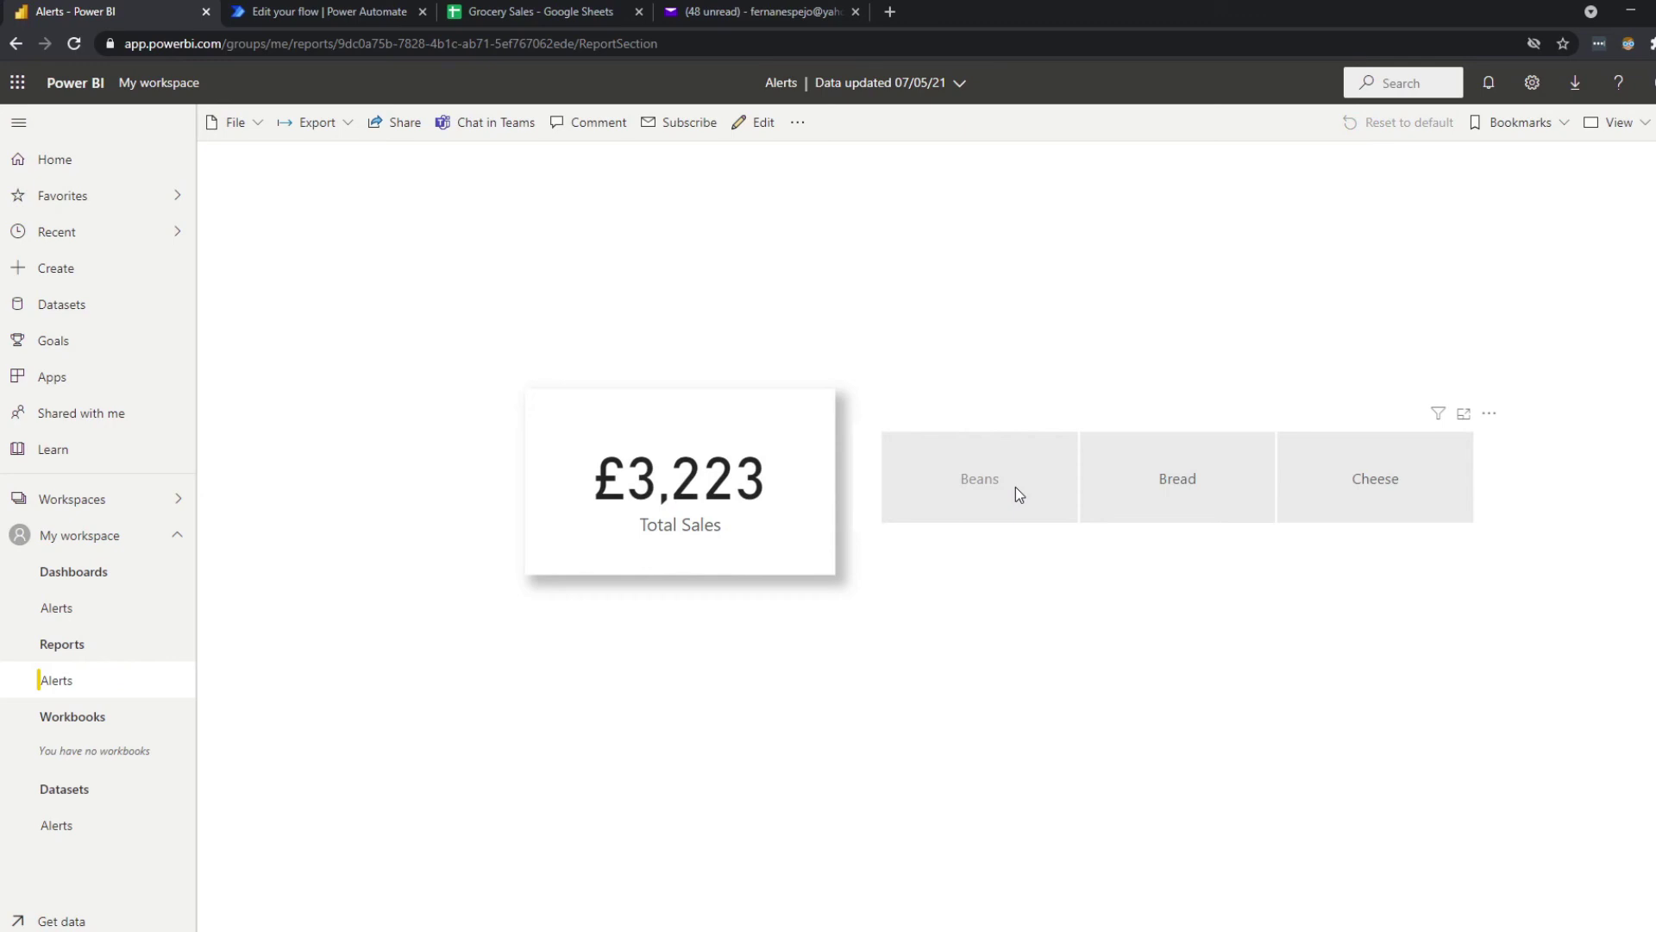
left_click(509, 7)
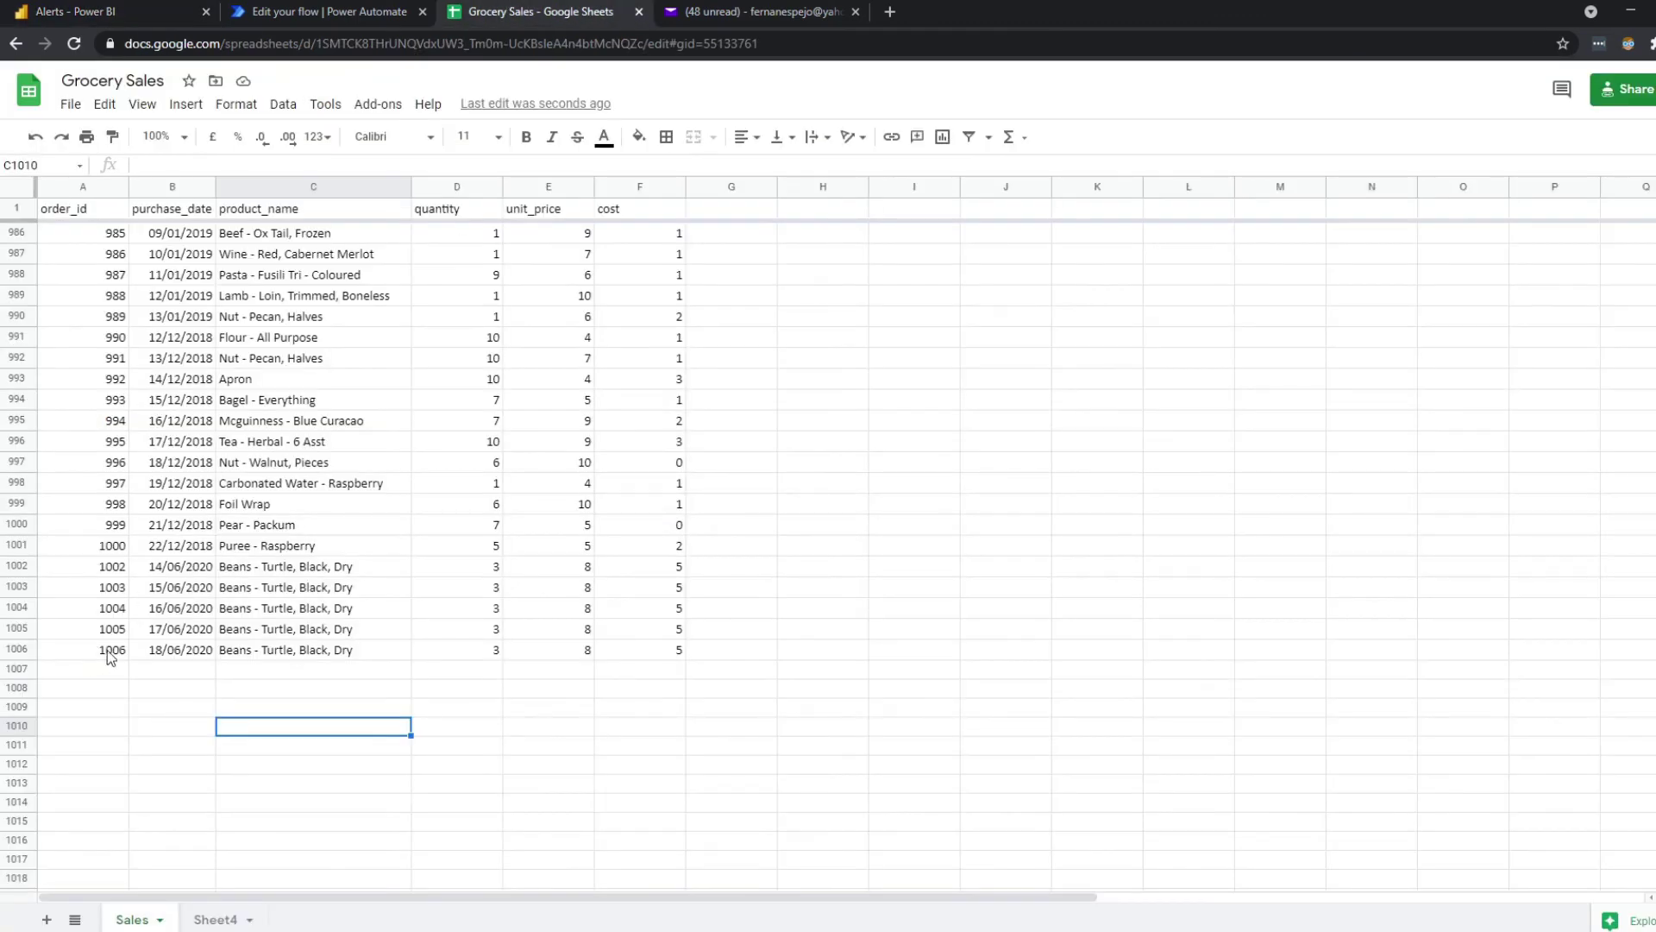
Change the quantity of Beans order 1006 in cell D1006 from 3 to 10.
left_click(566, 650)
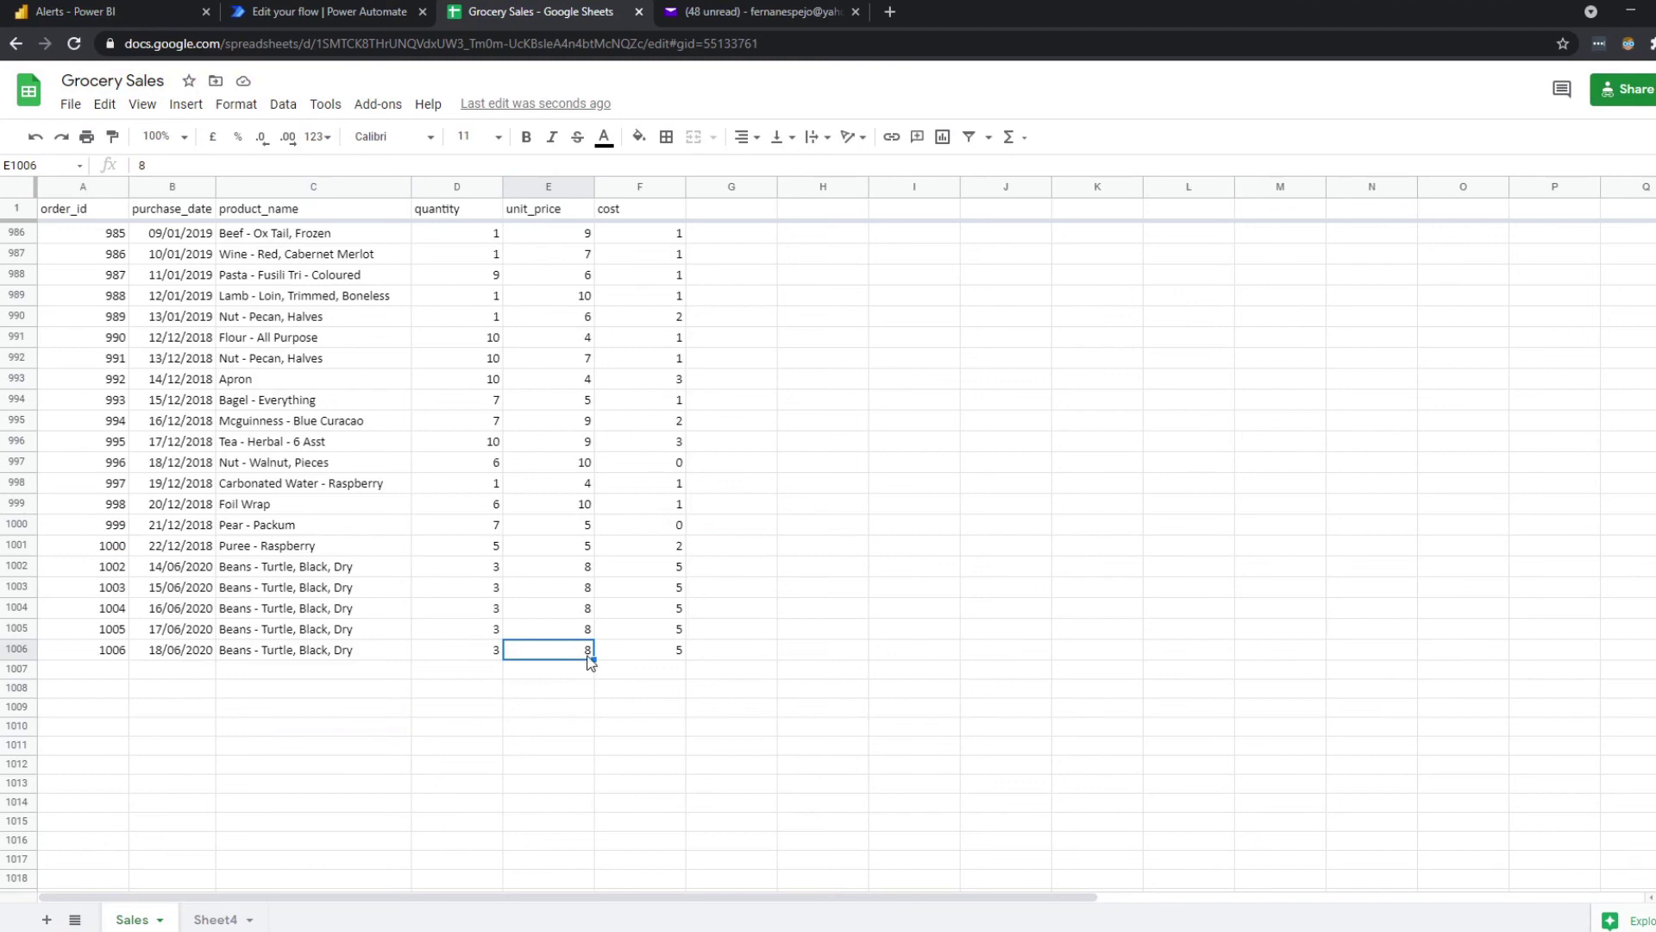
left_click(641, 656)
left_click(565, 657)
left_click(469, 654)
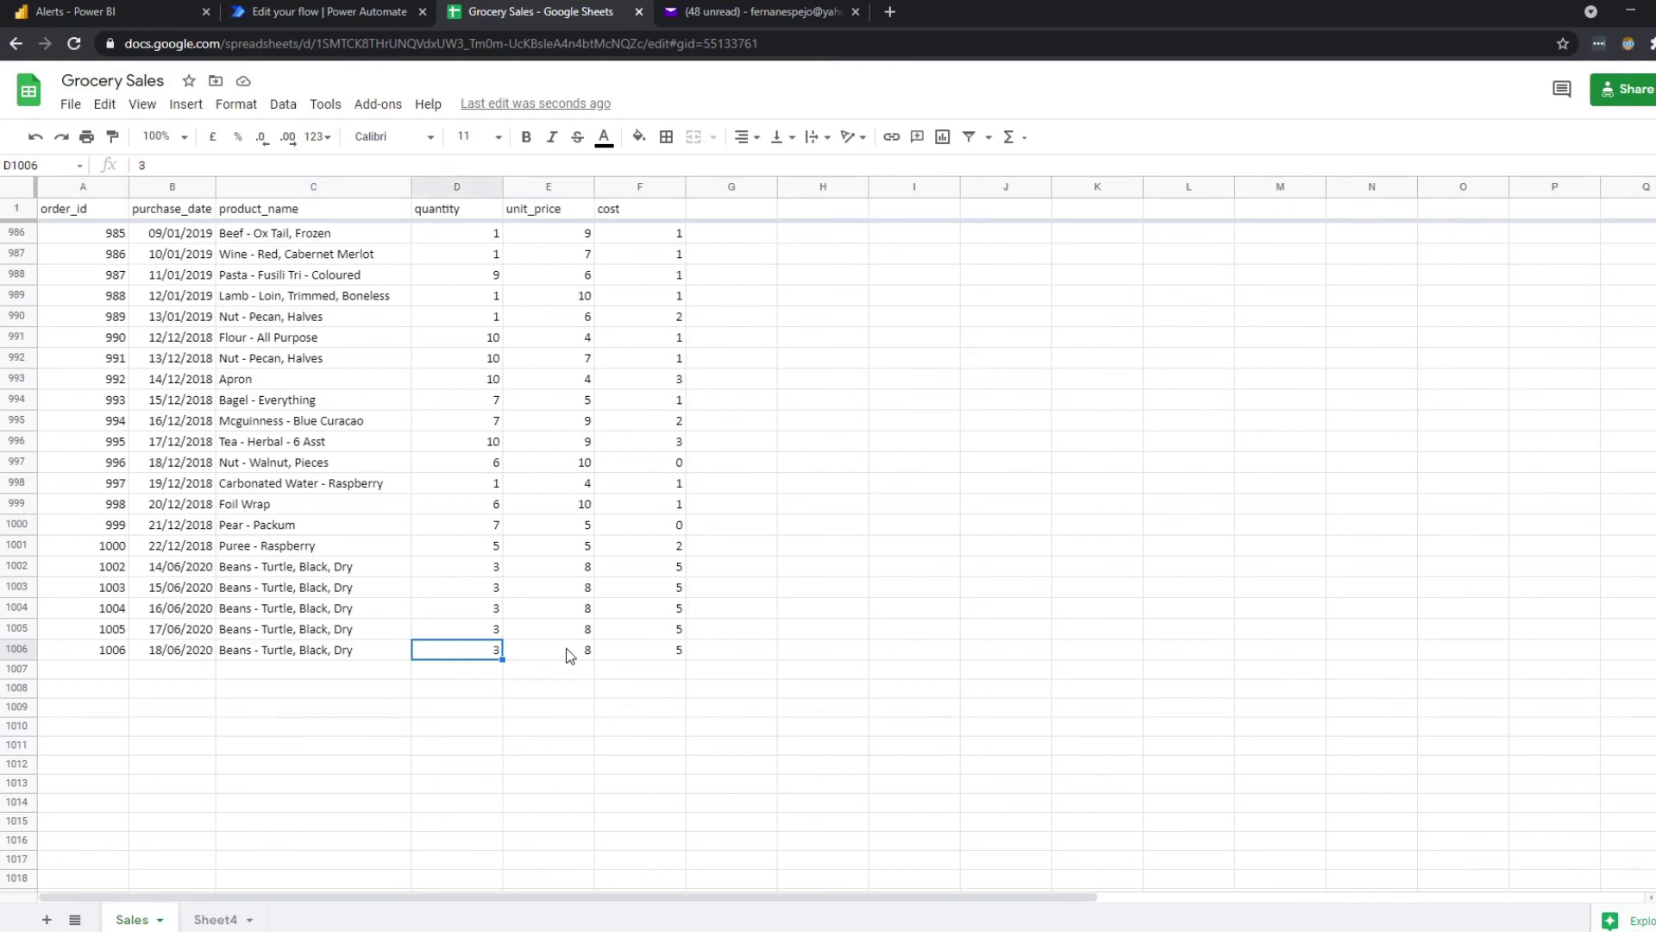
type("10")
left_click(547, 668)
Verify order 1006's updated row, then return to the Power BI Alerts report.
left_click(511, 658)
key("Left")
left_click(520, 673)
left_click(489, 653)
left_click_drag(106, 661, 628, 658)
left_click(582, 691)
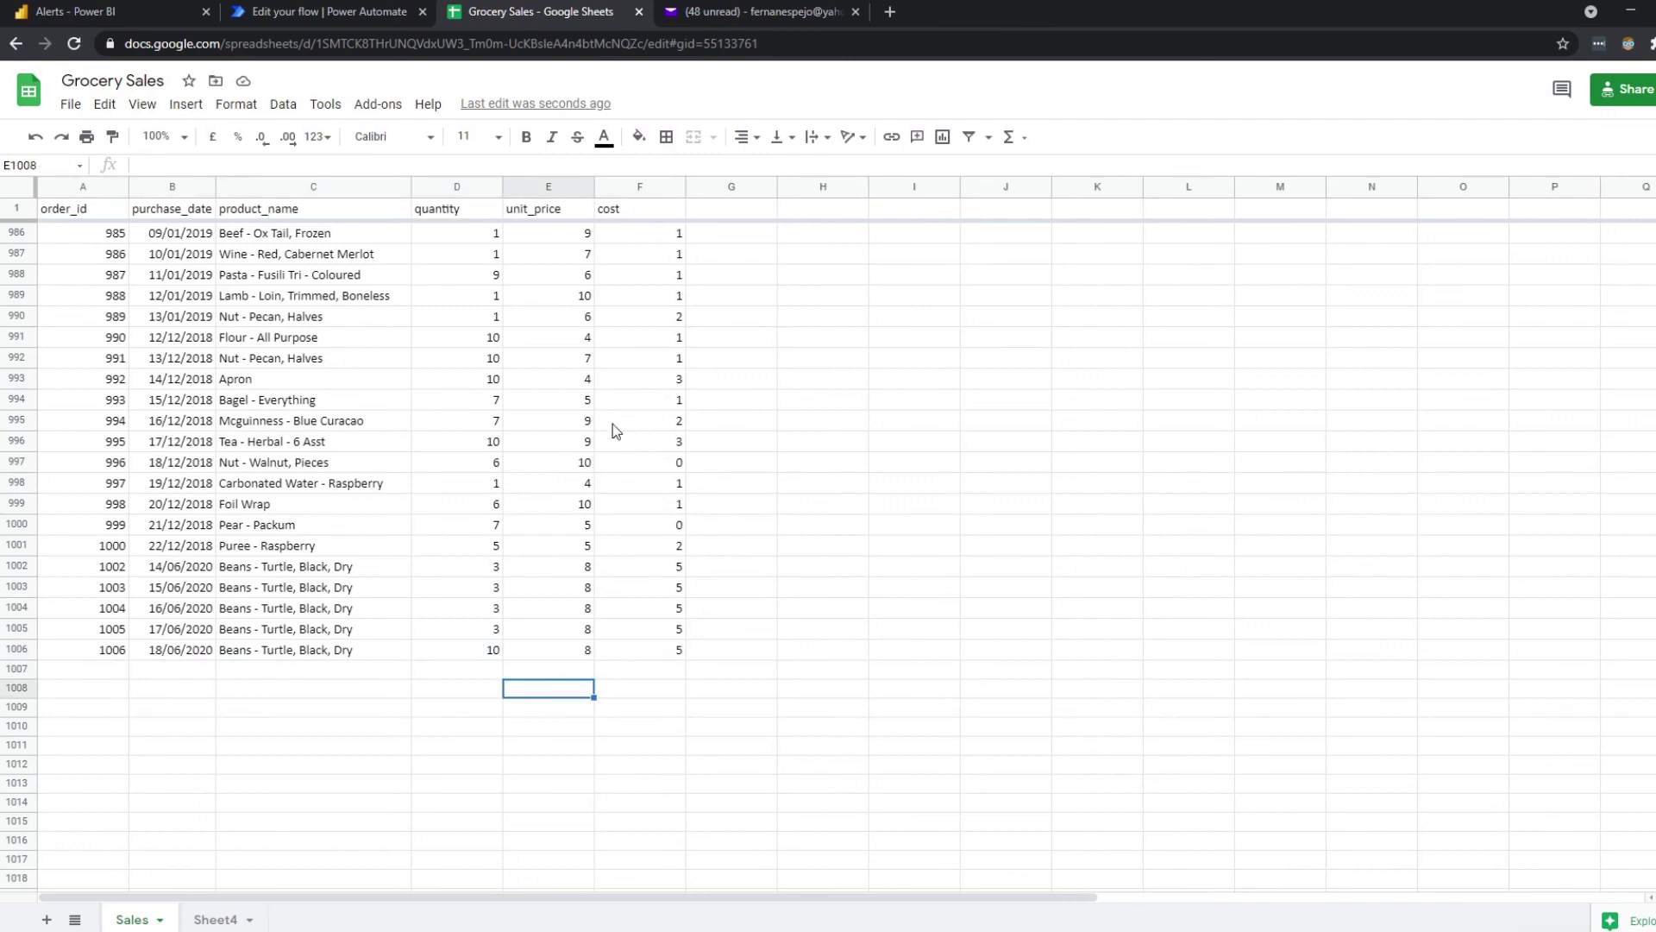
left_click(328, 10)
left_click(145, 7)
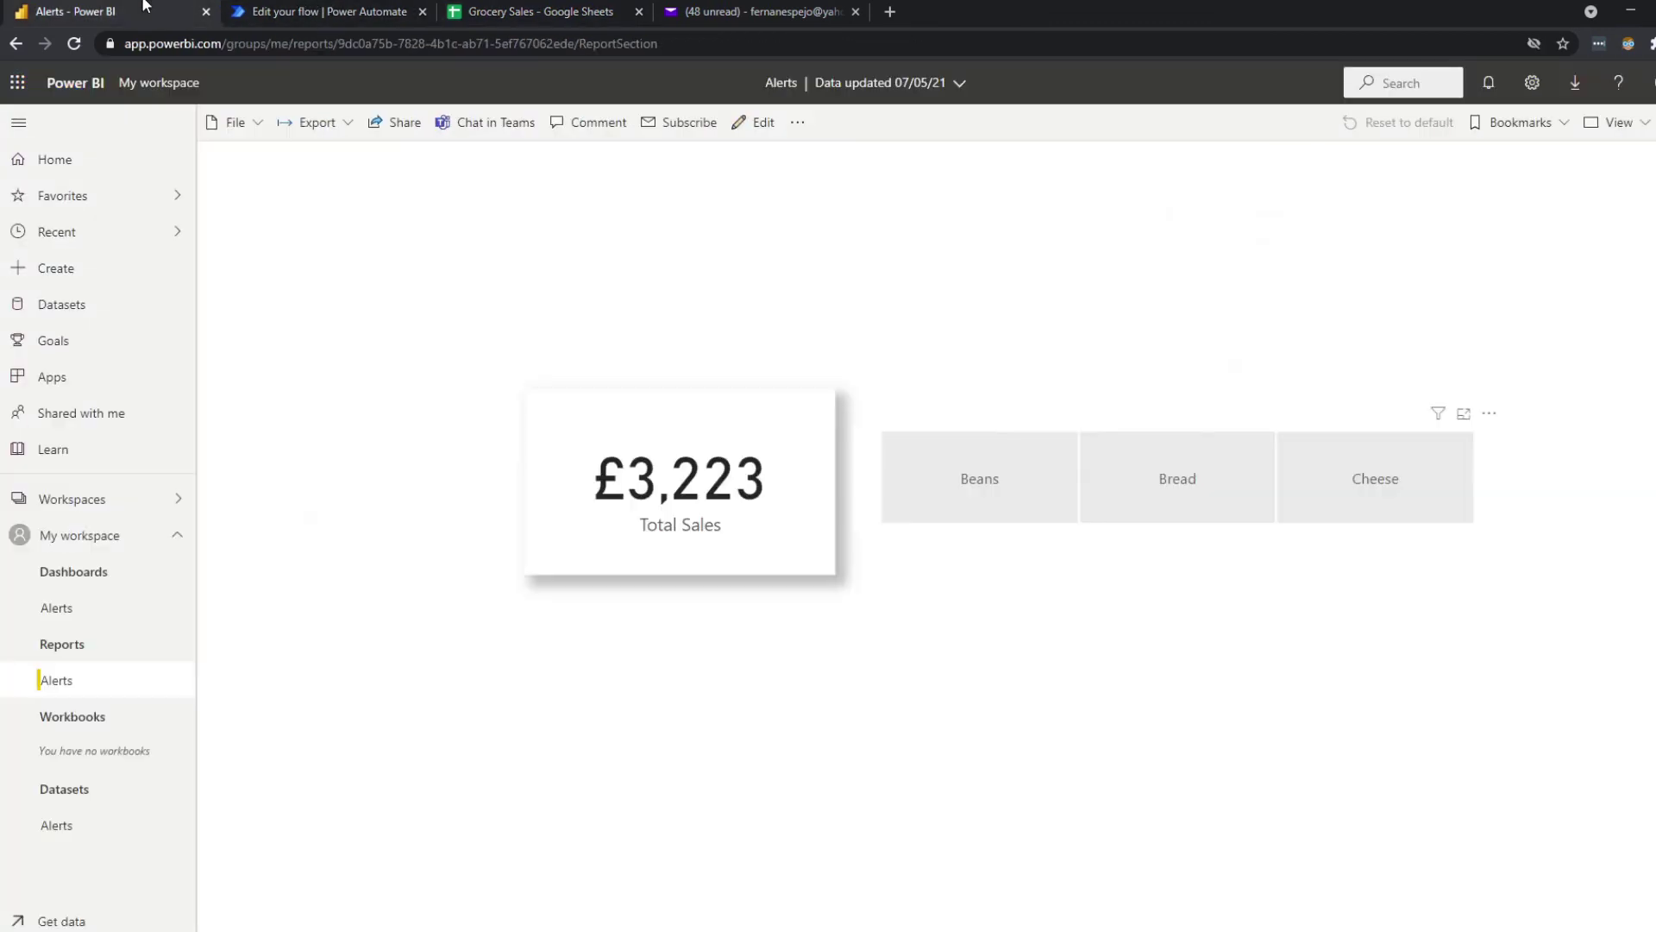
Filter the report to Beans and refresh the Alerts dataset on demand.
left_click(1001, 484)
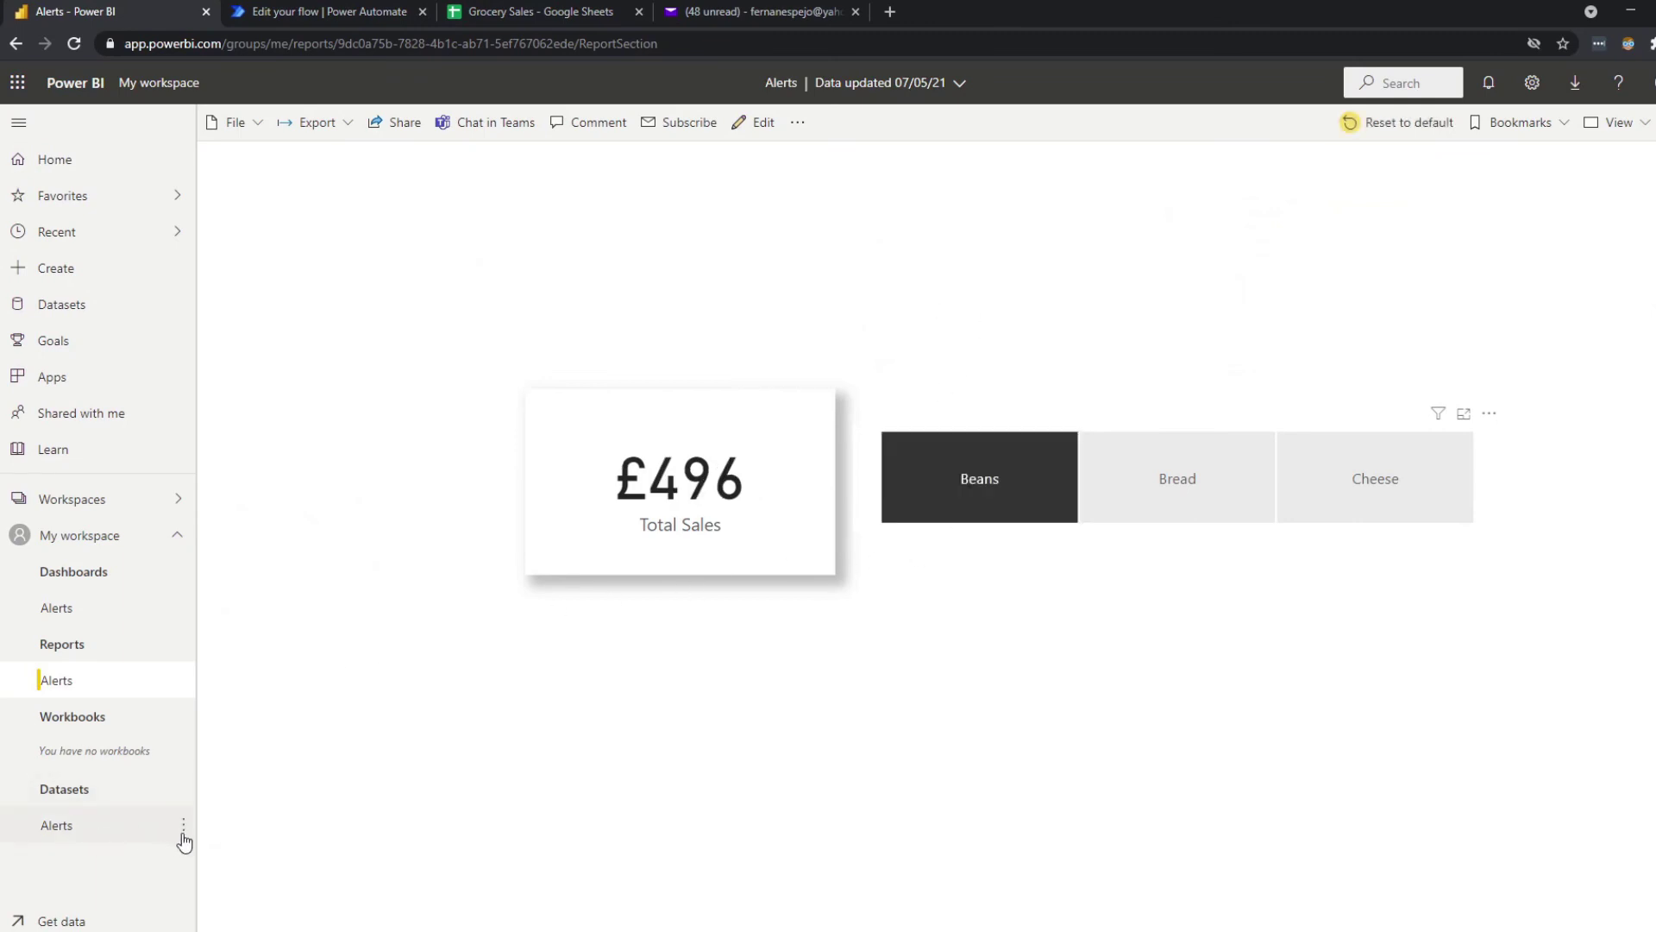
left_click(183, 827)
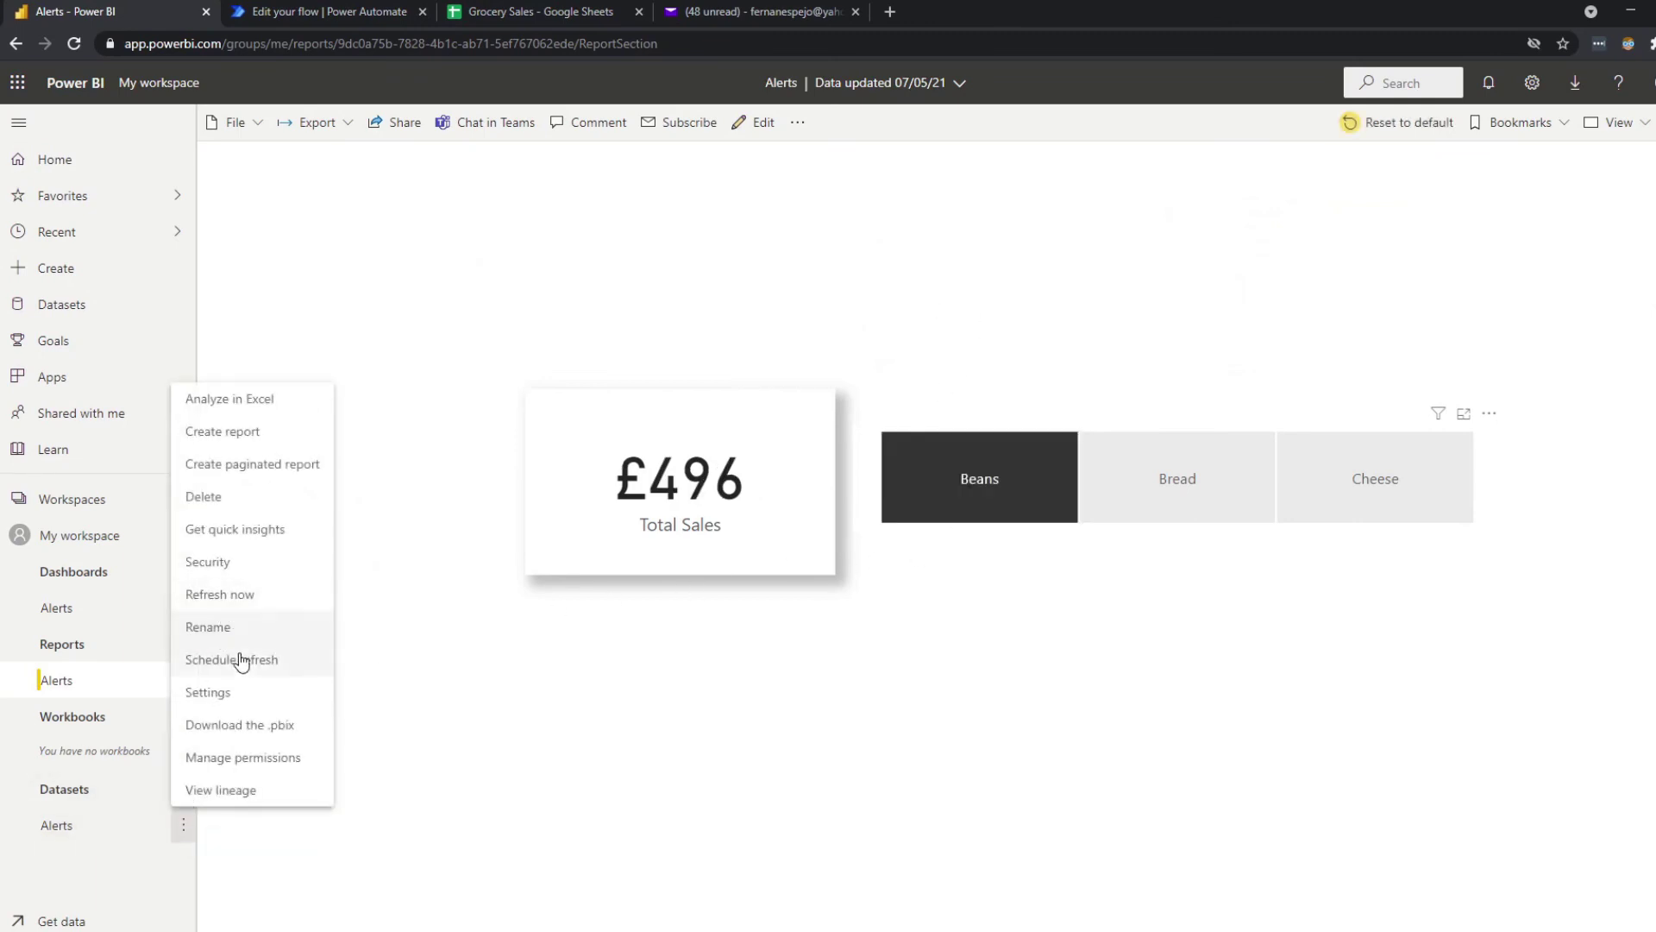
left_click(245, 593)
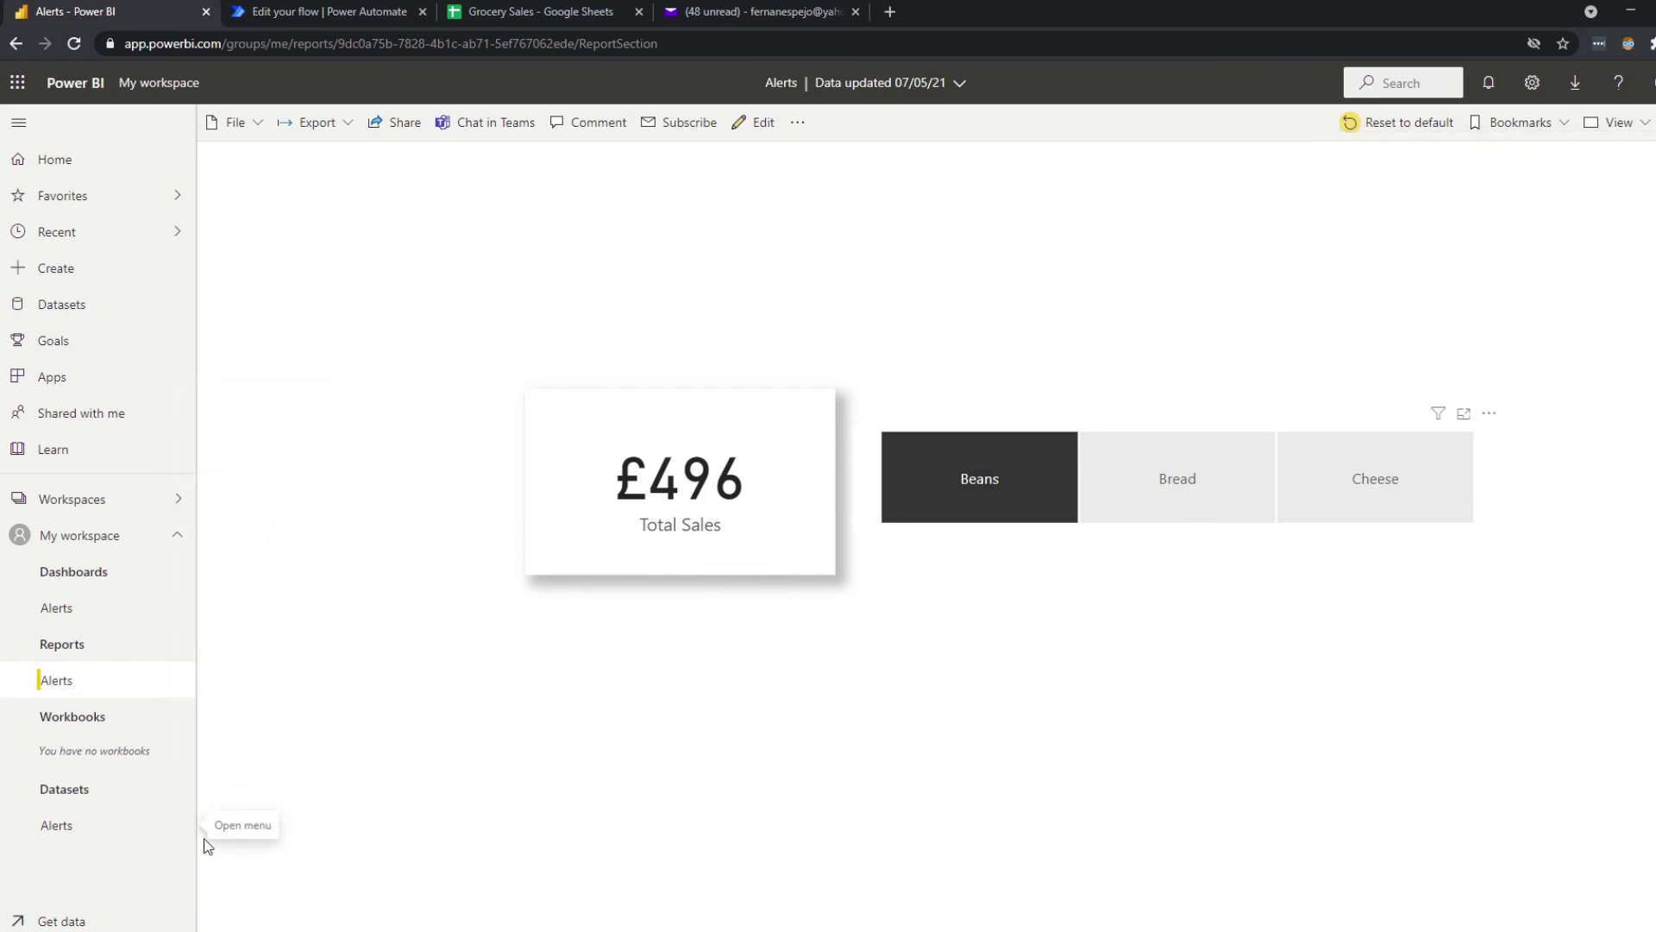
Confirm the 16:08:24 refresh in the history, then reopen the Alerts report showing £552.
left_click(183, 825)
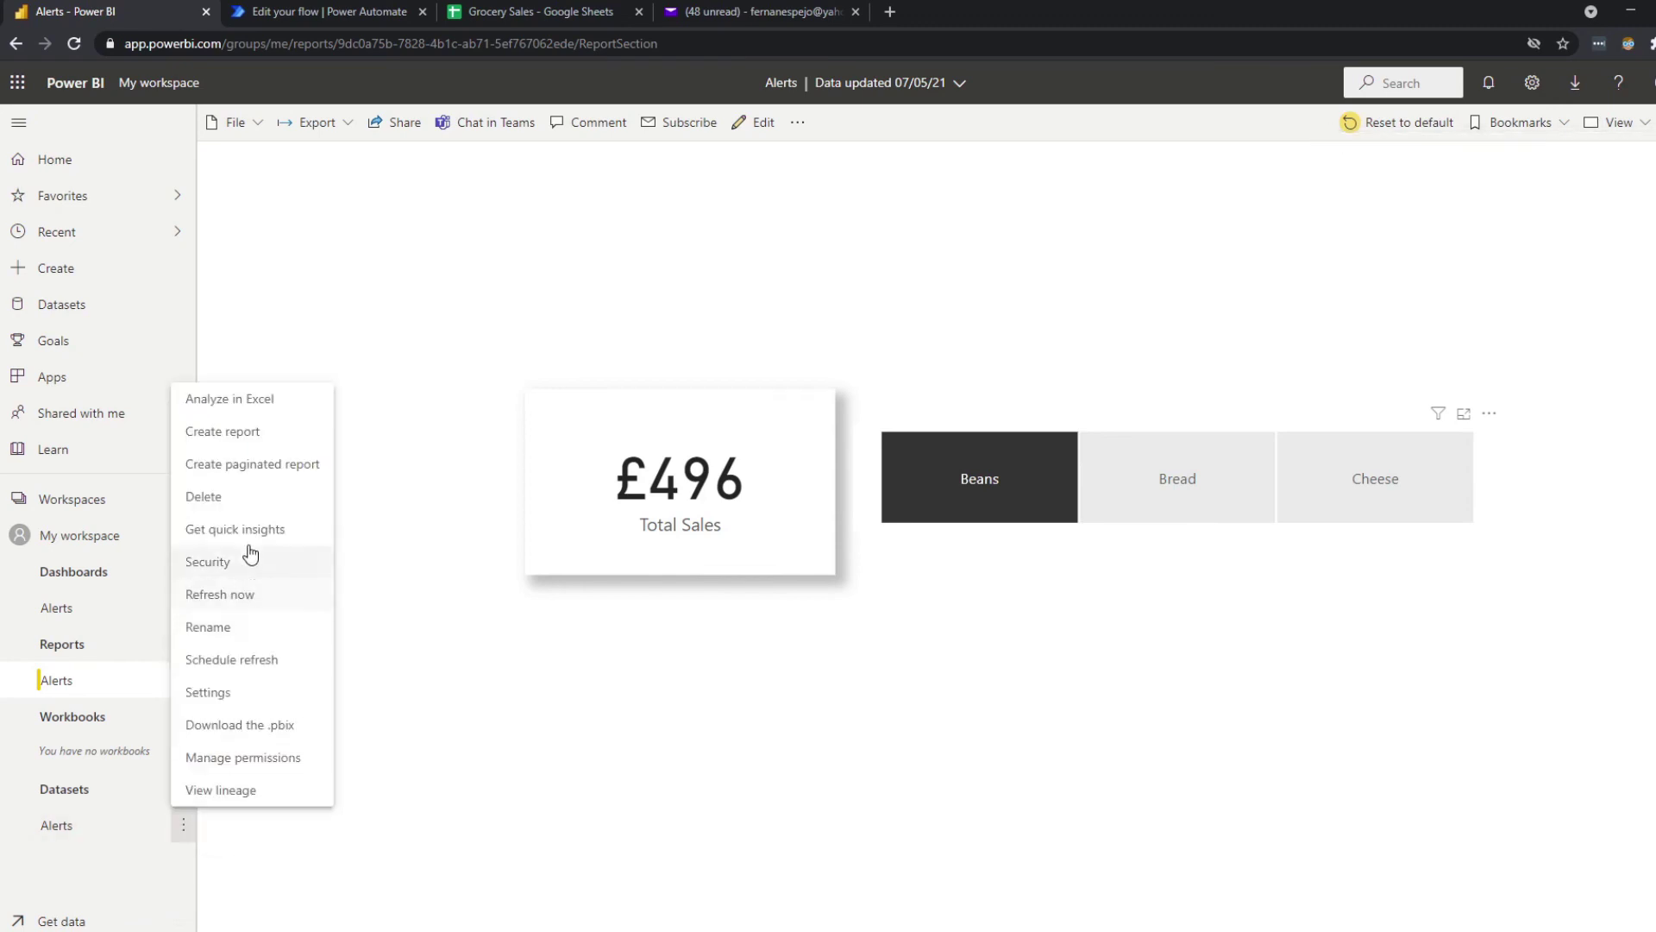
left_click(266, 664)
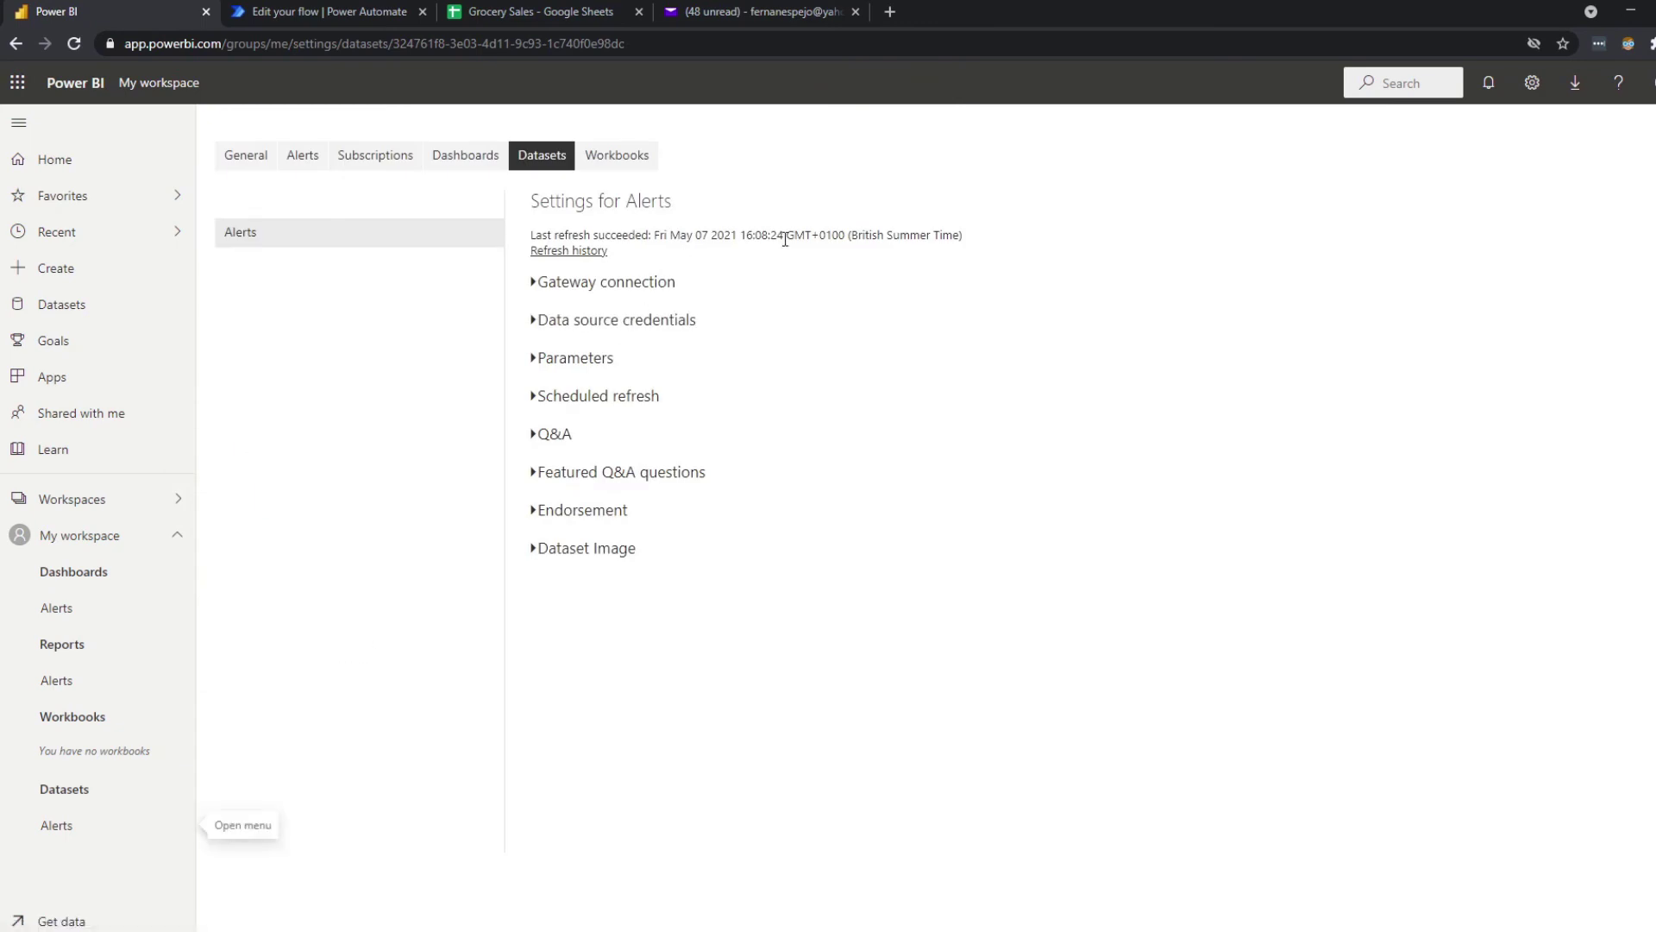
double_click(596, 235)
left_click(597, 242)
left_click(583, 256)
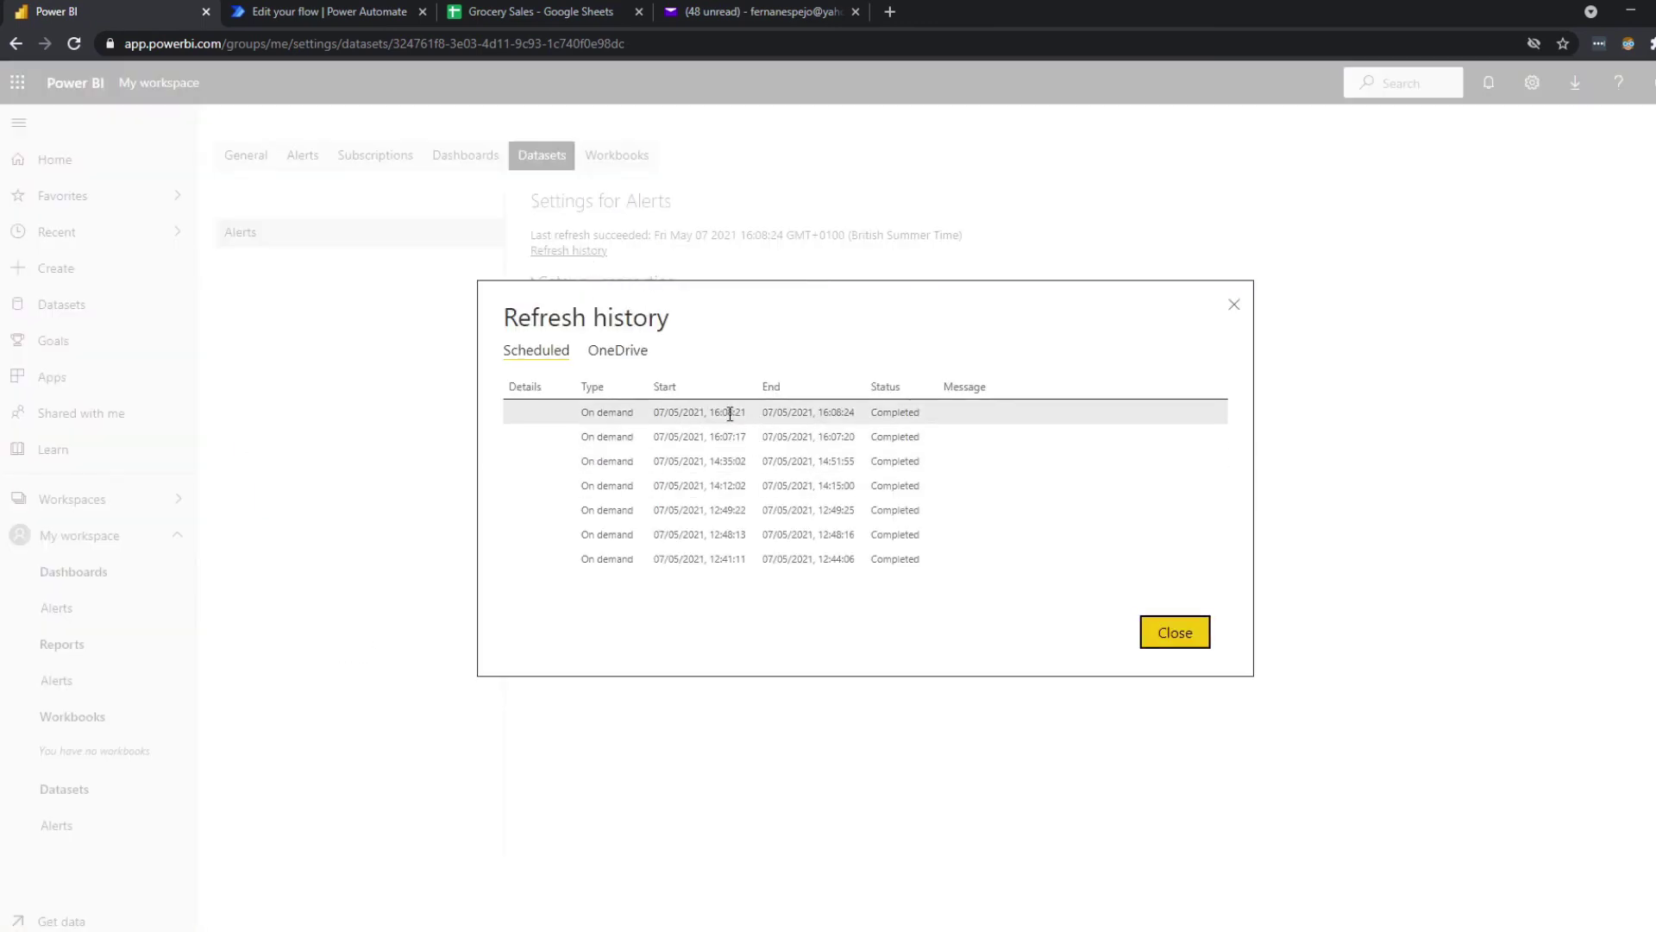
left_click(1232, 307)
left_click(84, 687)
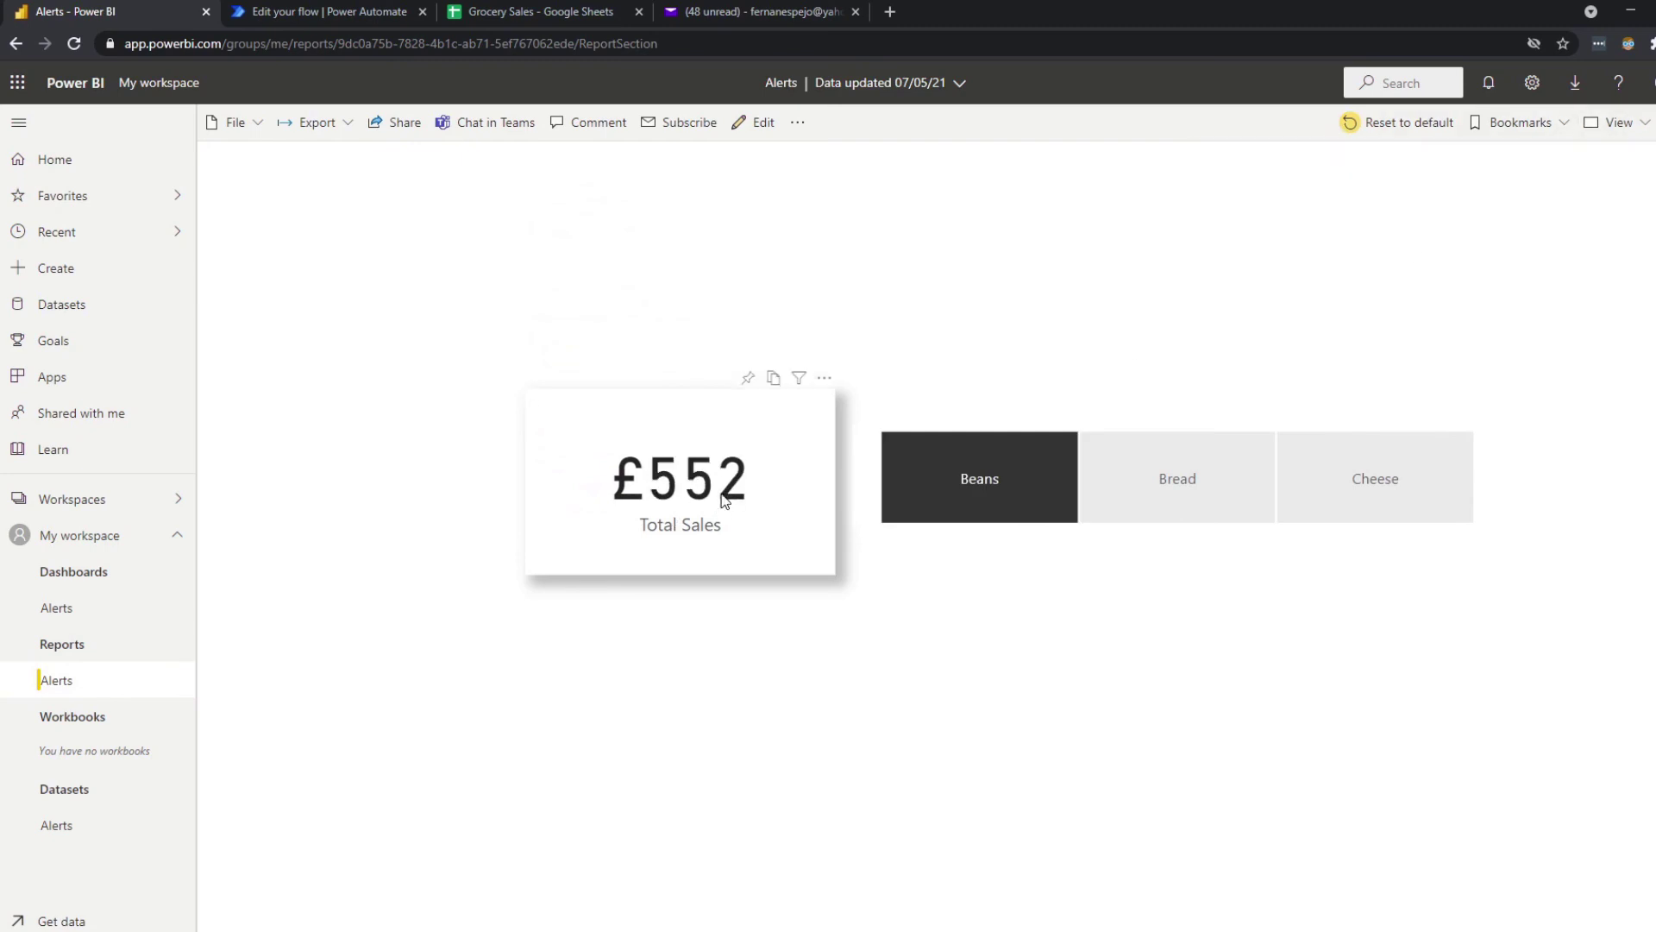
Open the Alerts dashboard to see the Beans tile at £552, then go to the mail inbox.
left_click(106, 618)
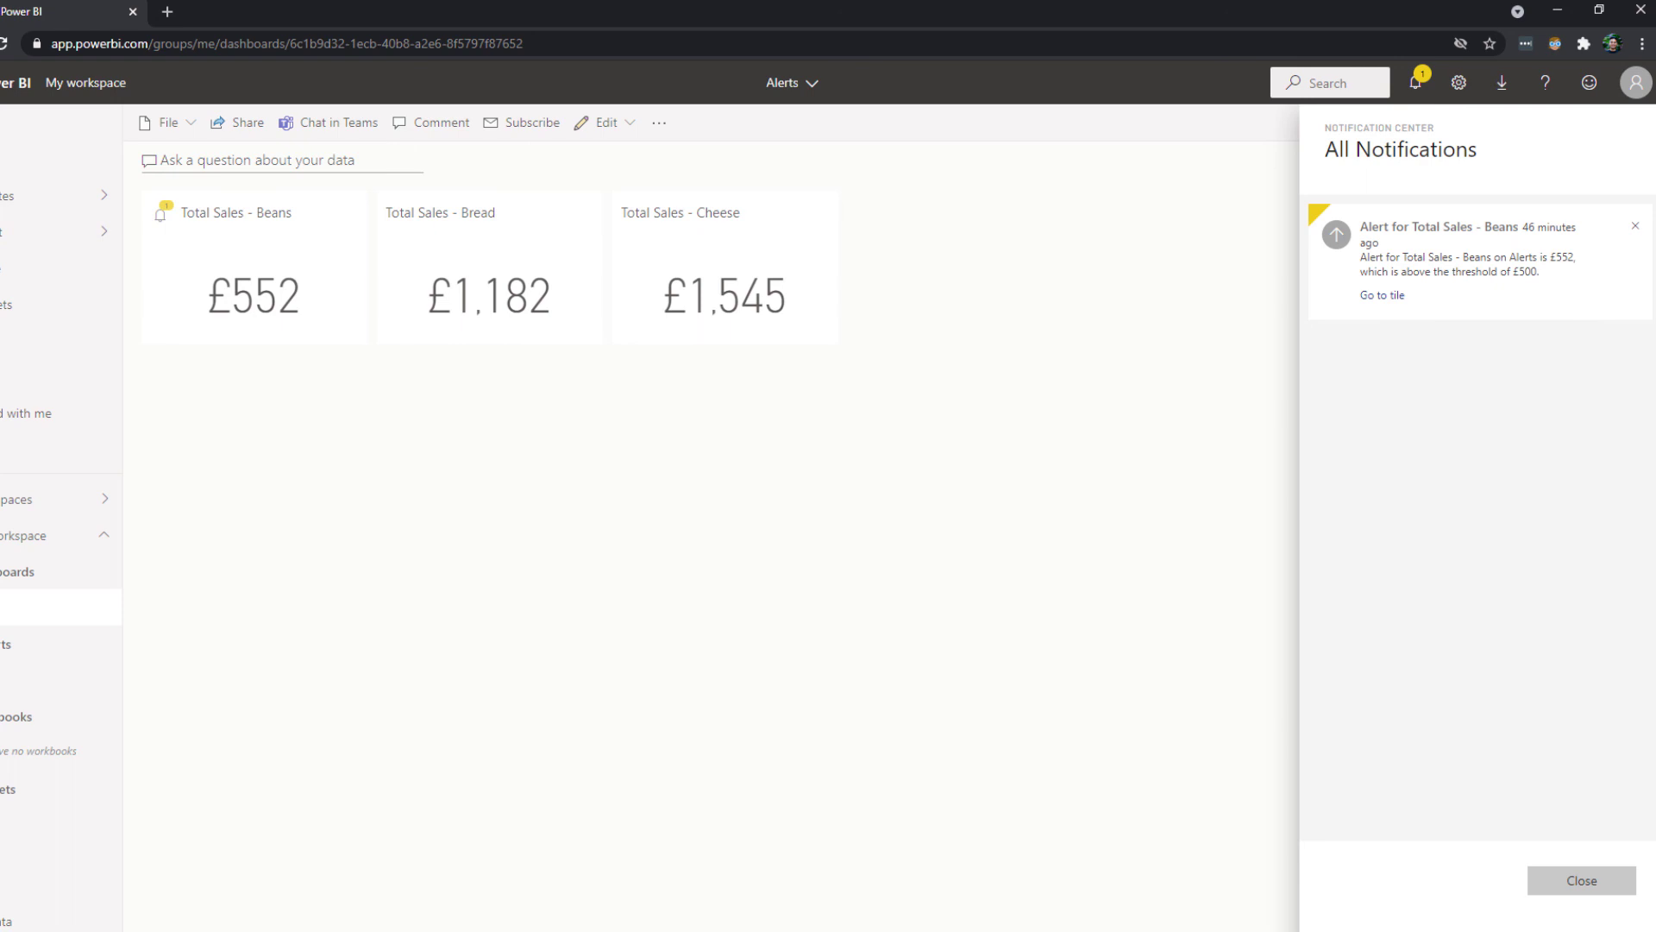
left_click(759, 11)
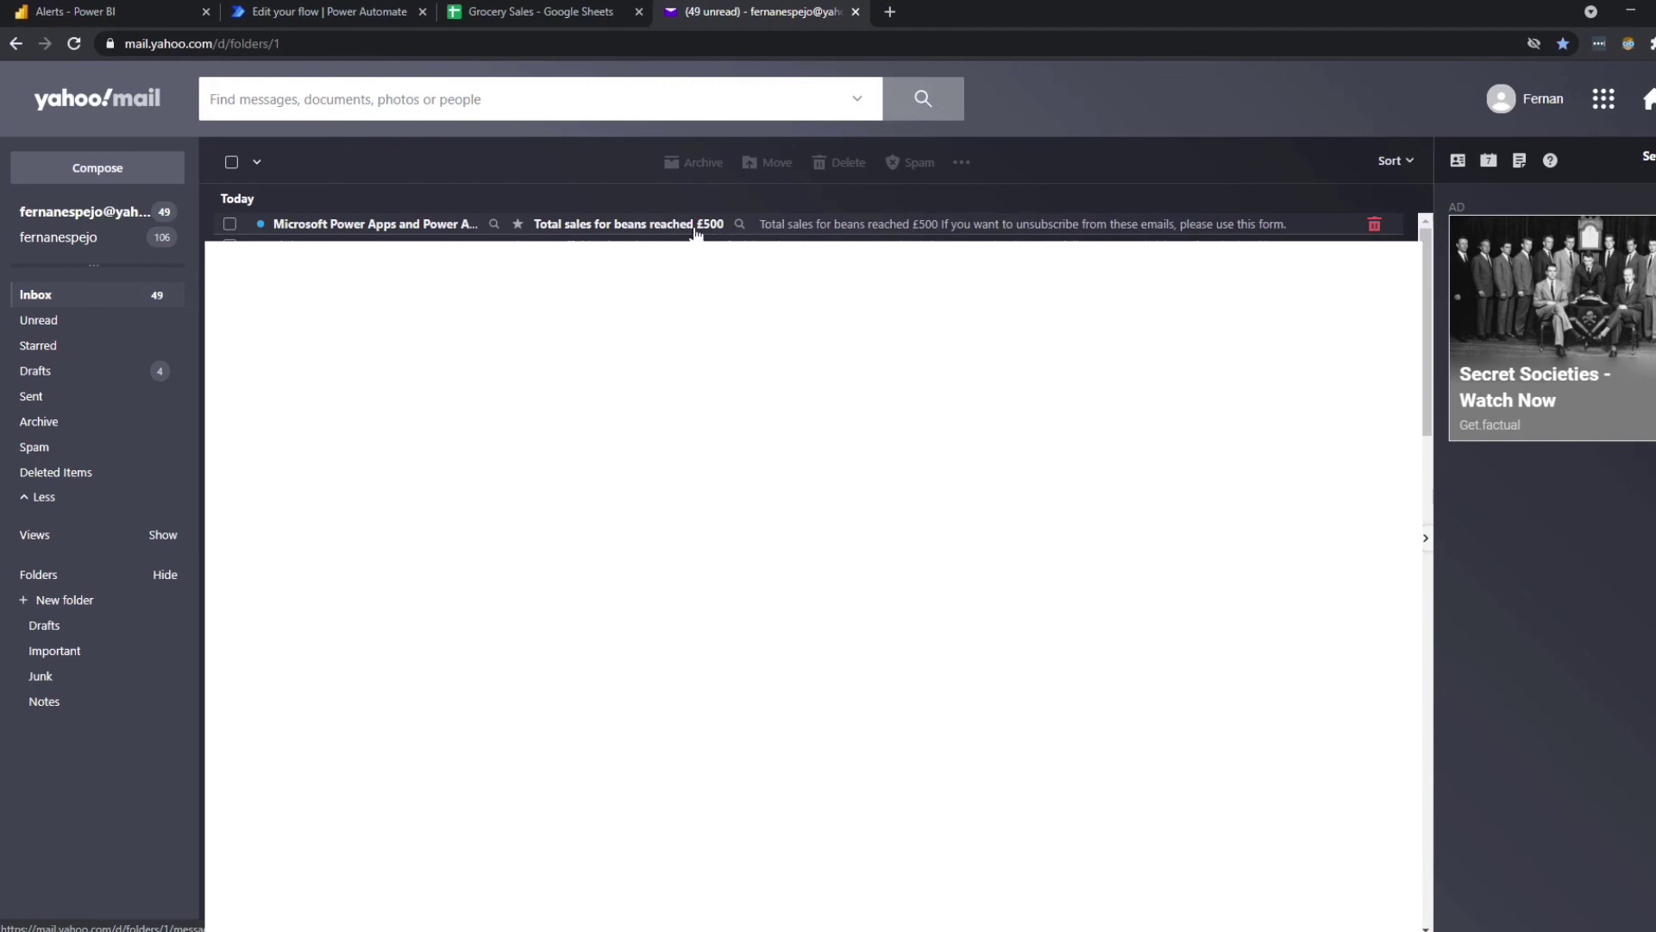
Open and read the Power Automate email 'Total sales for beans reached £500'.
left_click(658, 230)
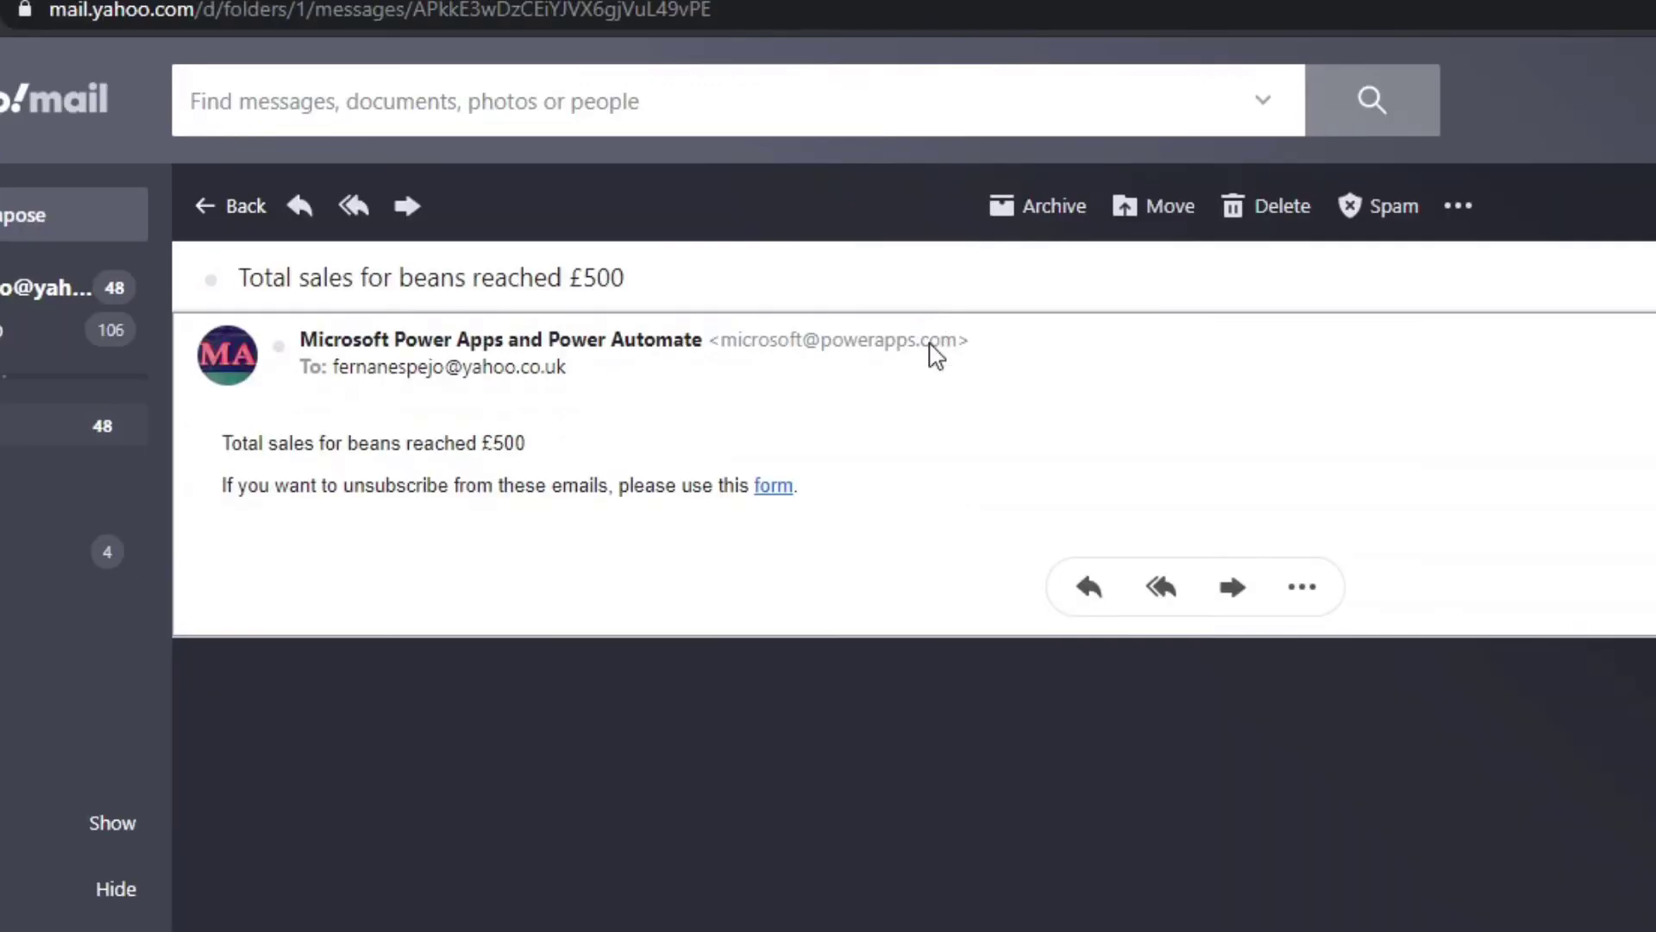
mouse_move(364, 260)
left_click_drag(269, 442, 608, 505)
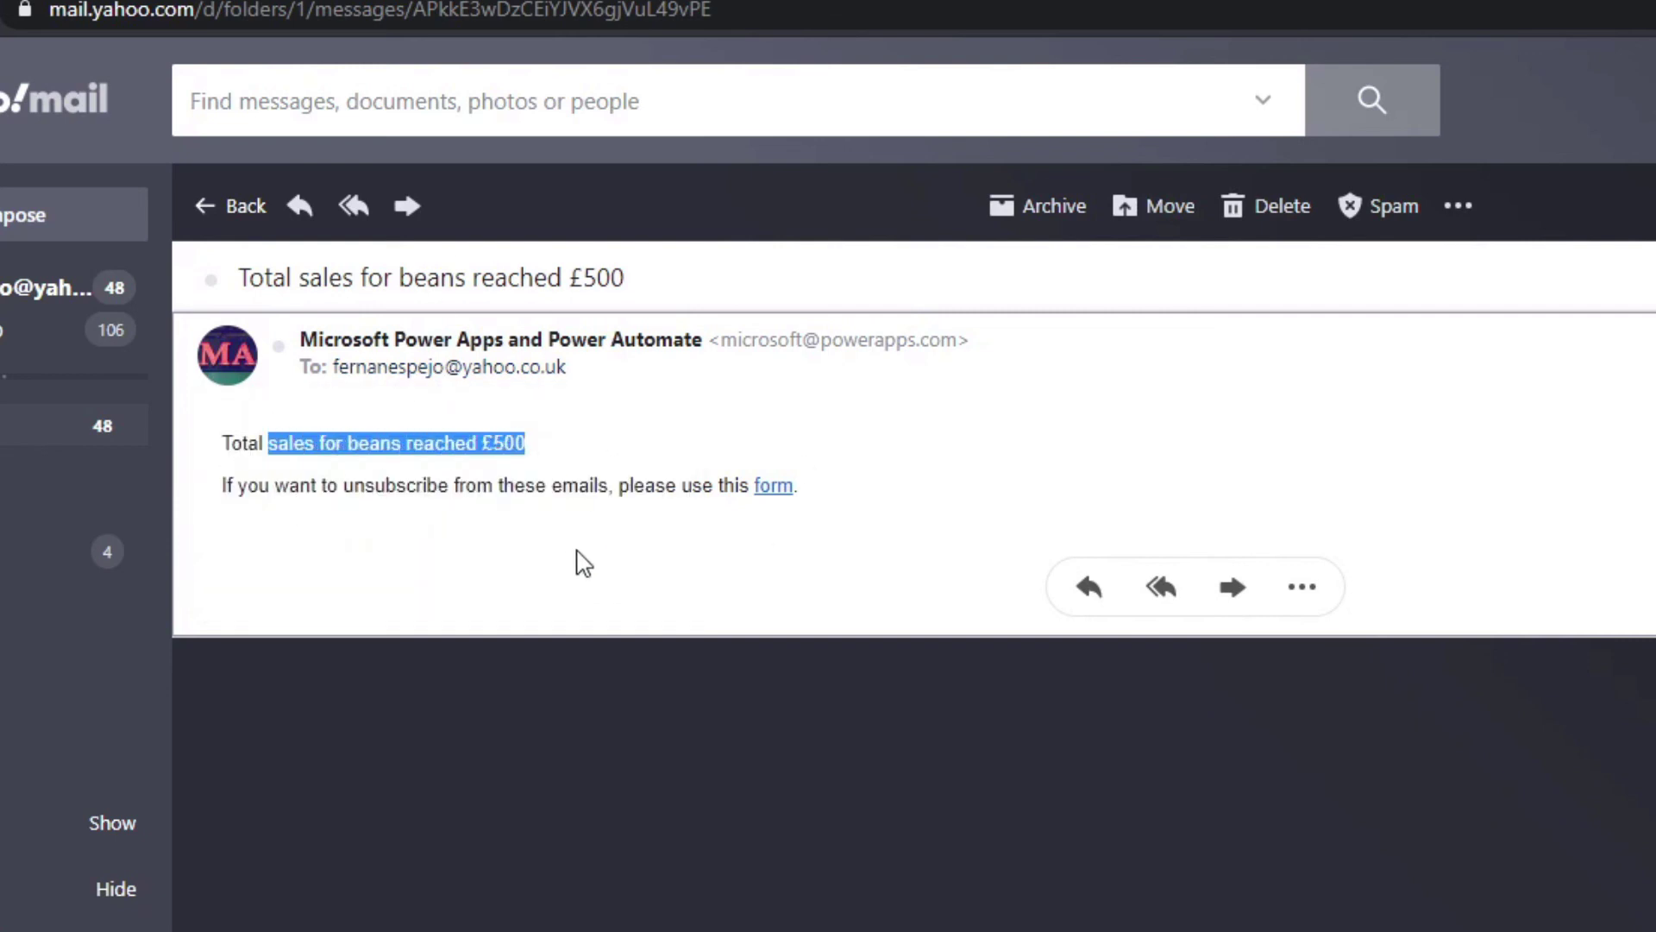
left_click(501, 443)
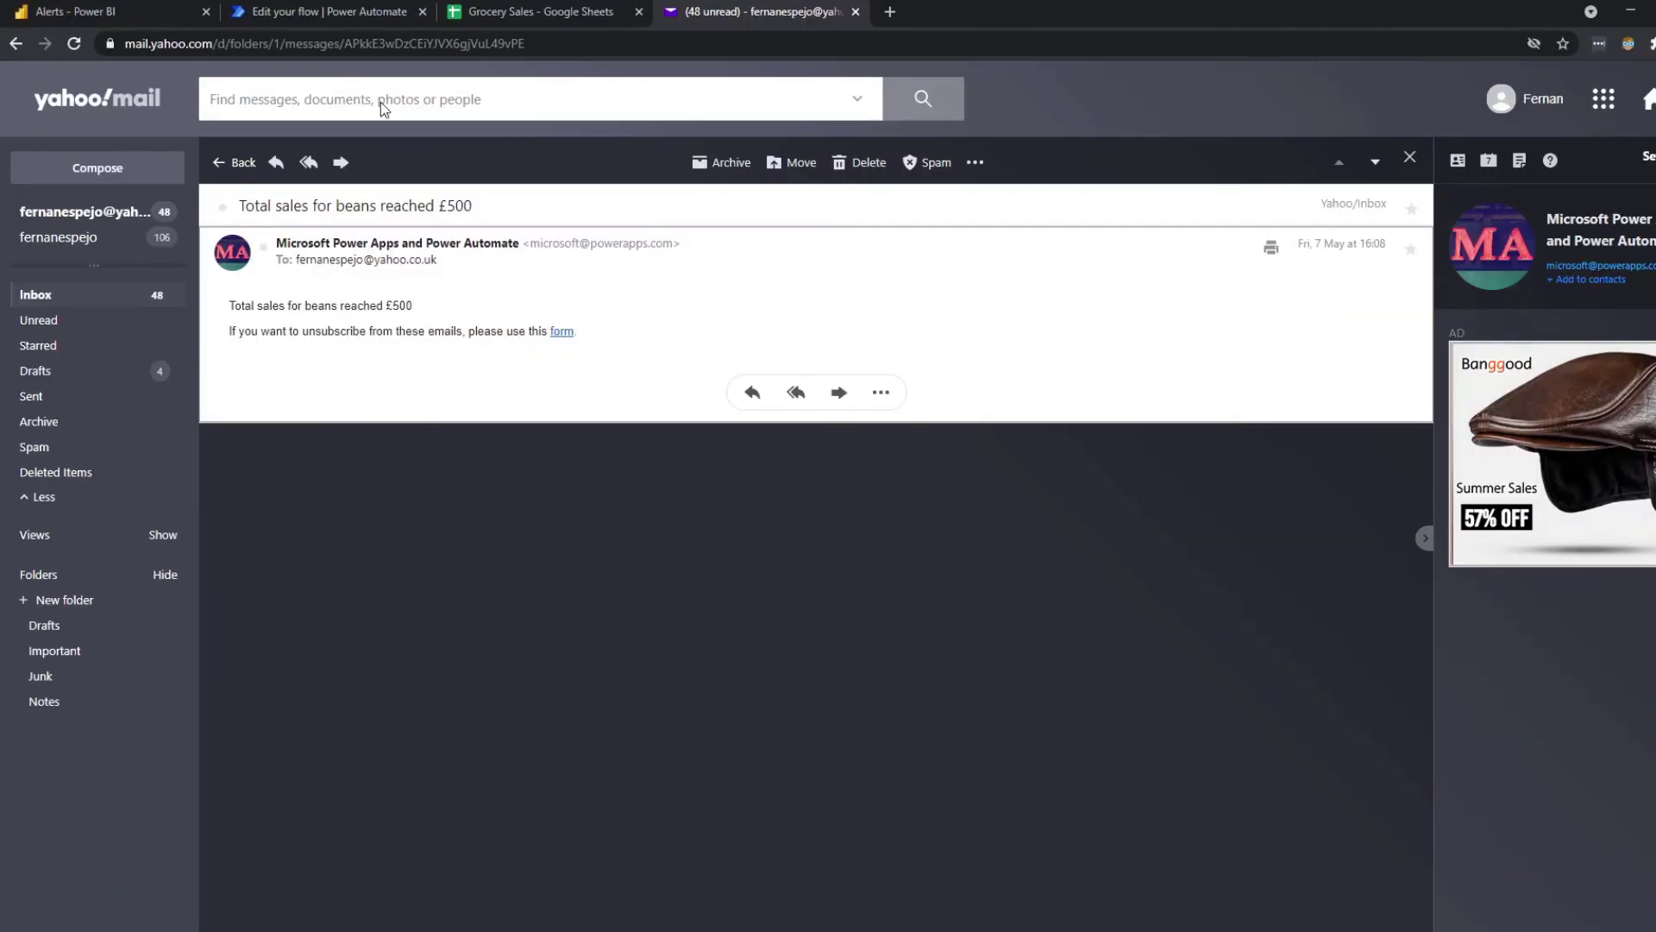
Open the 'Trigger a flow with a Power BI data-driven alert' flow from My flows to view its succeeded run.
left_click(358, 12)
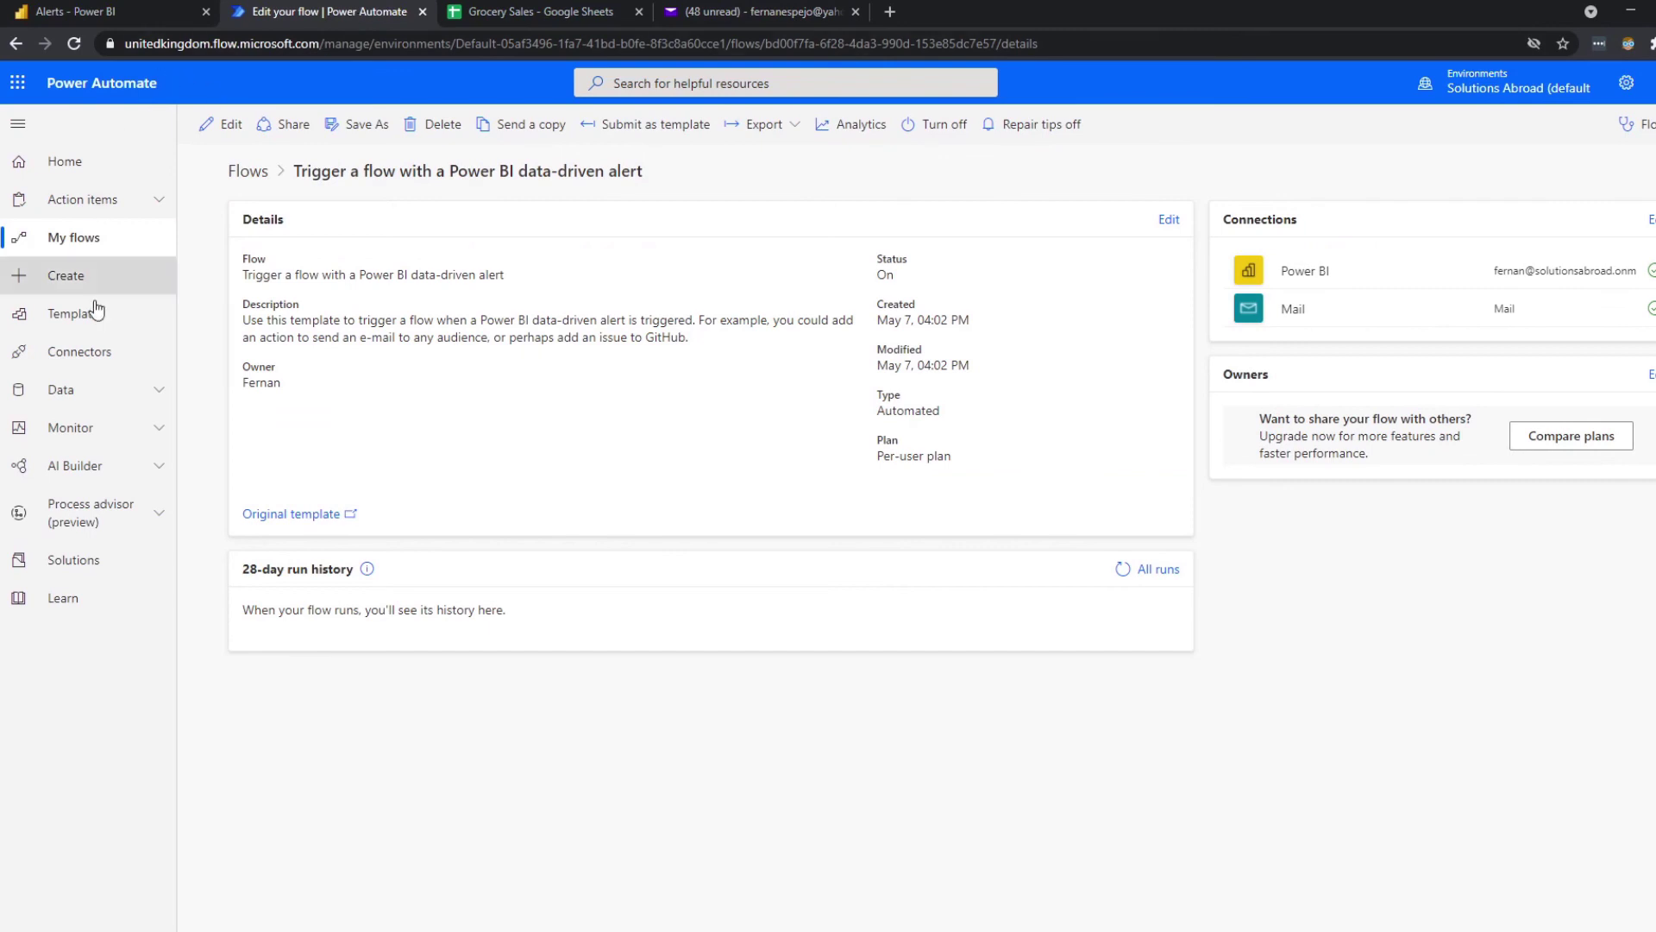
left_click(76, 252)
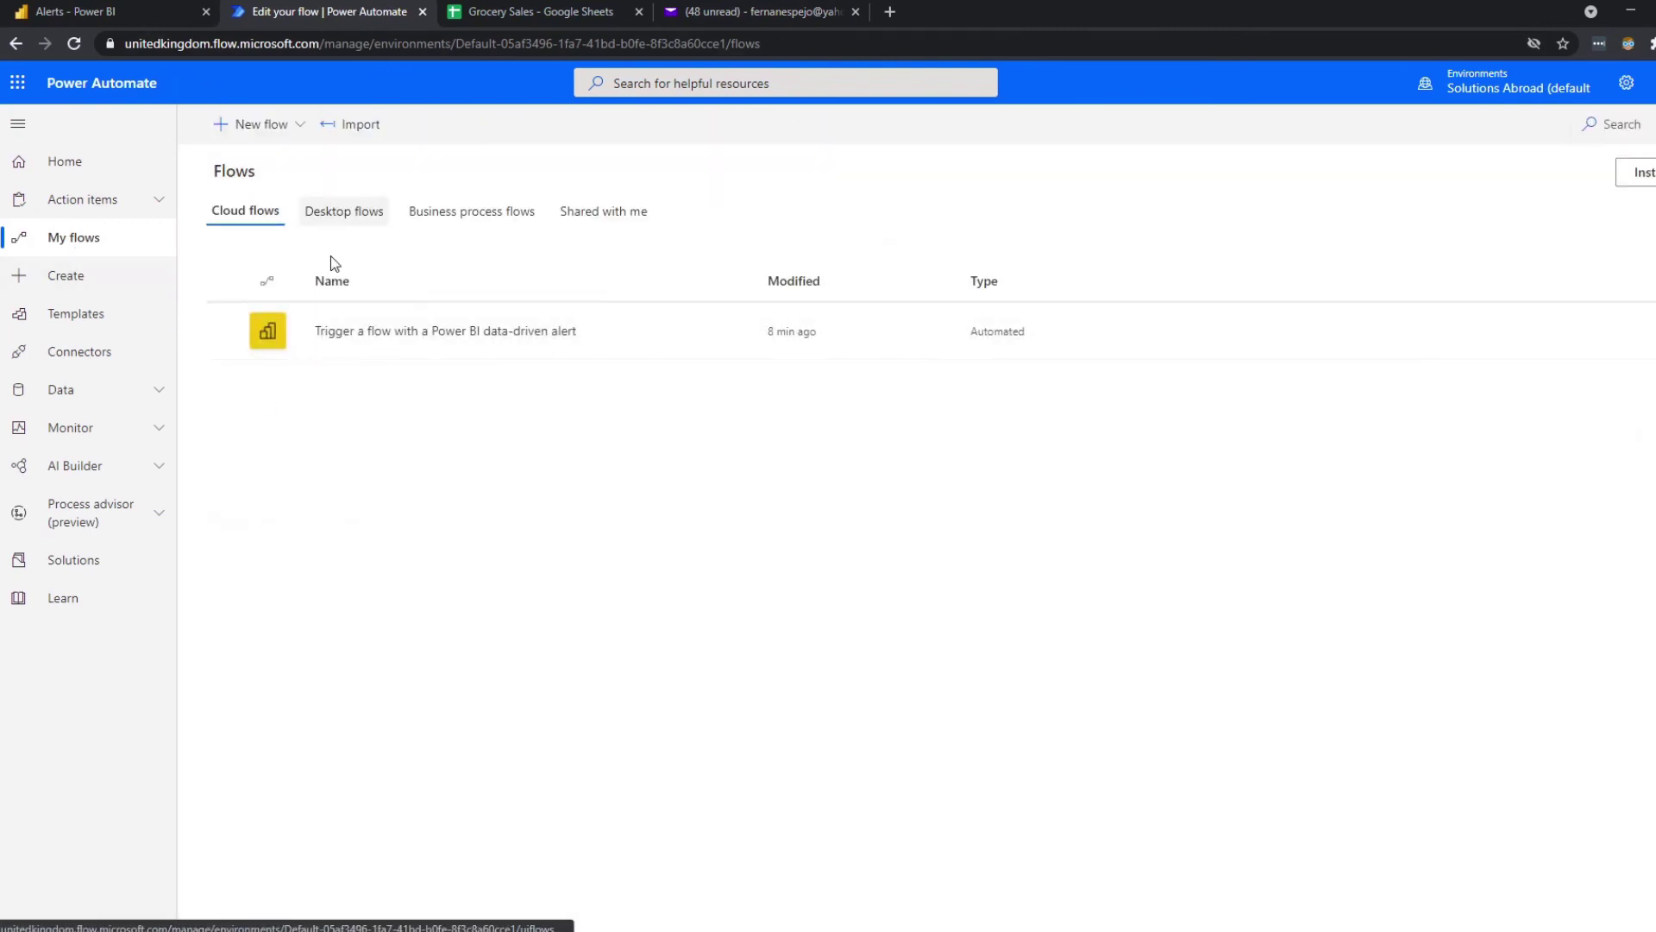
left_click(466, 335)
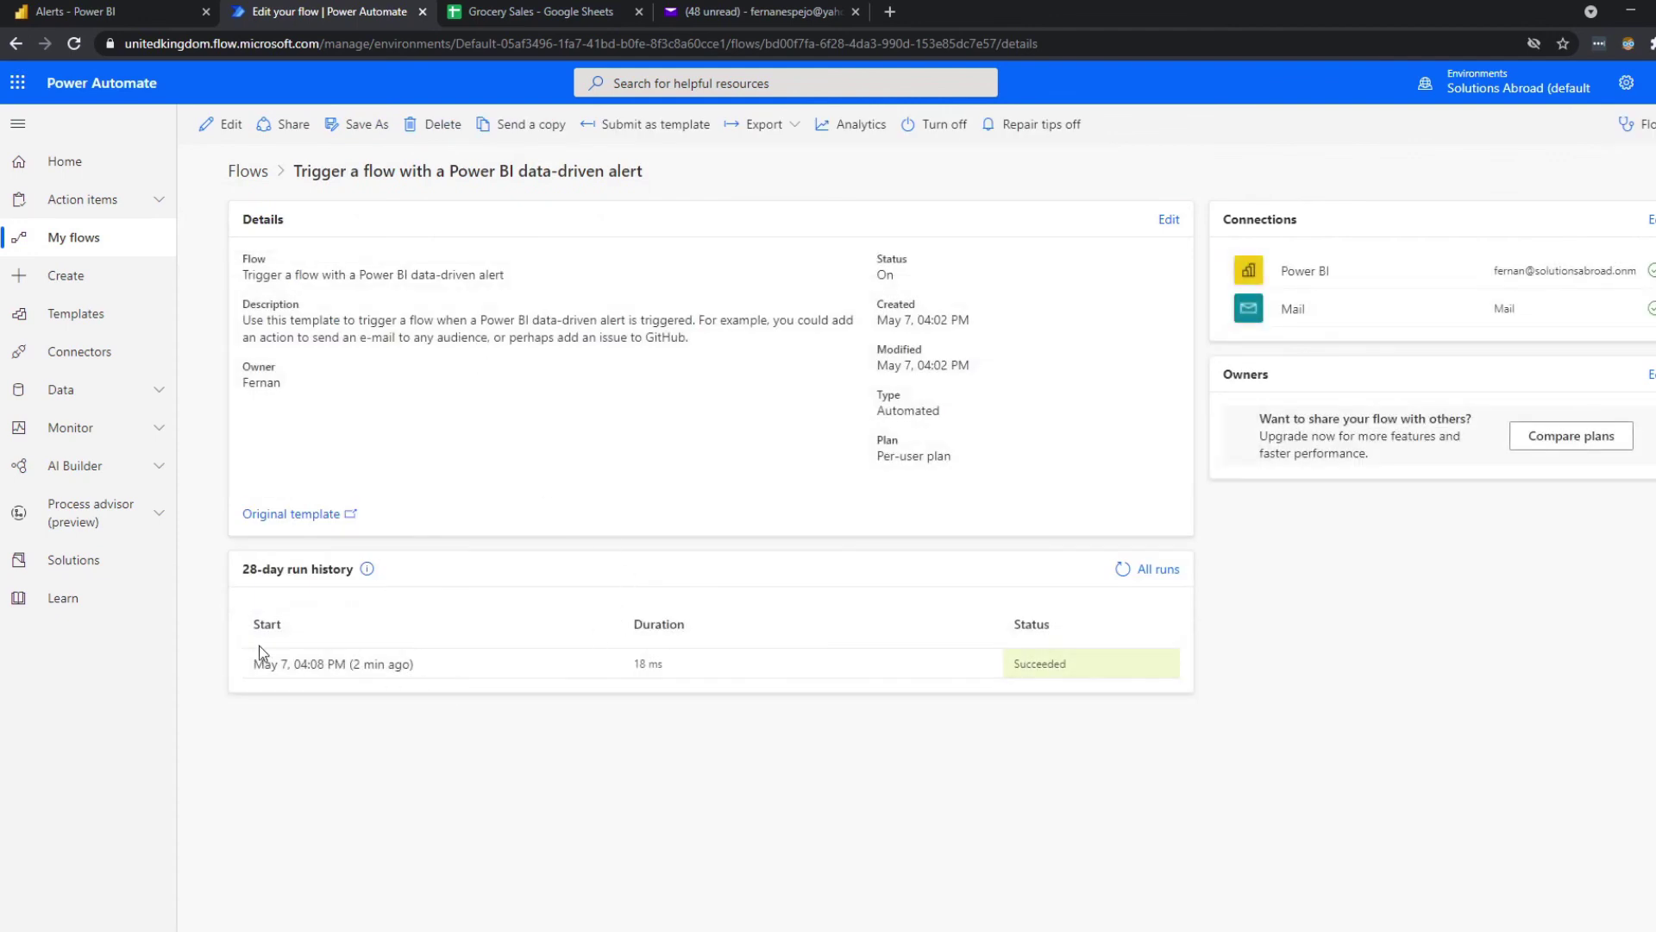